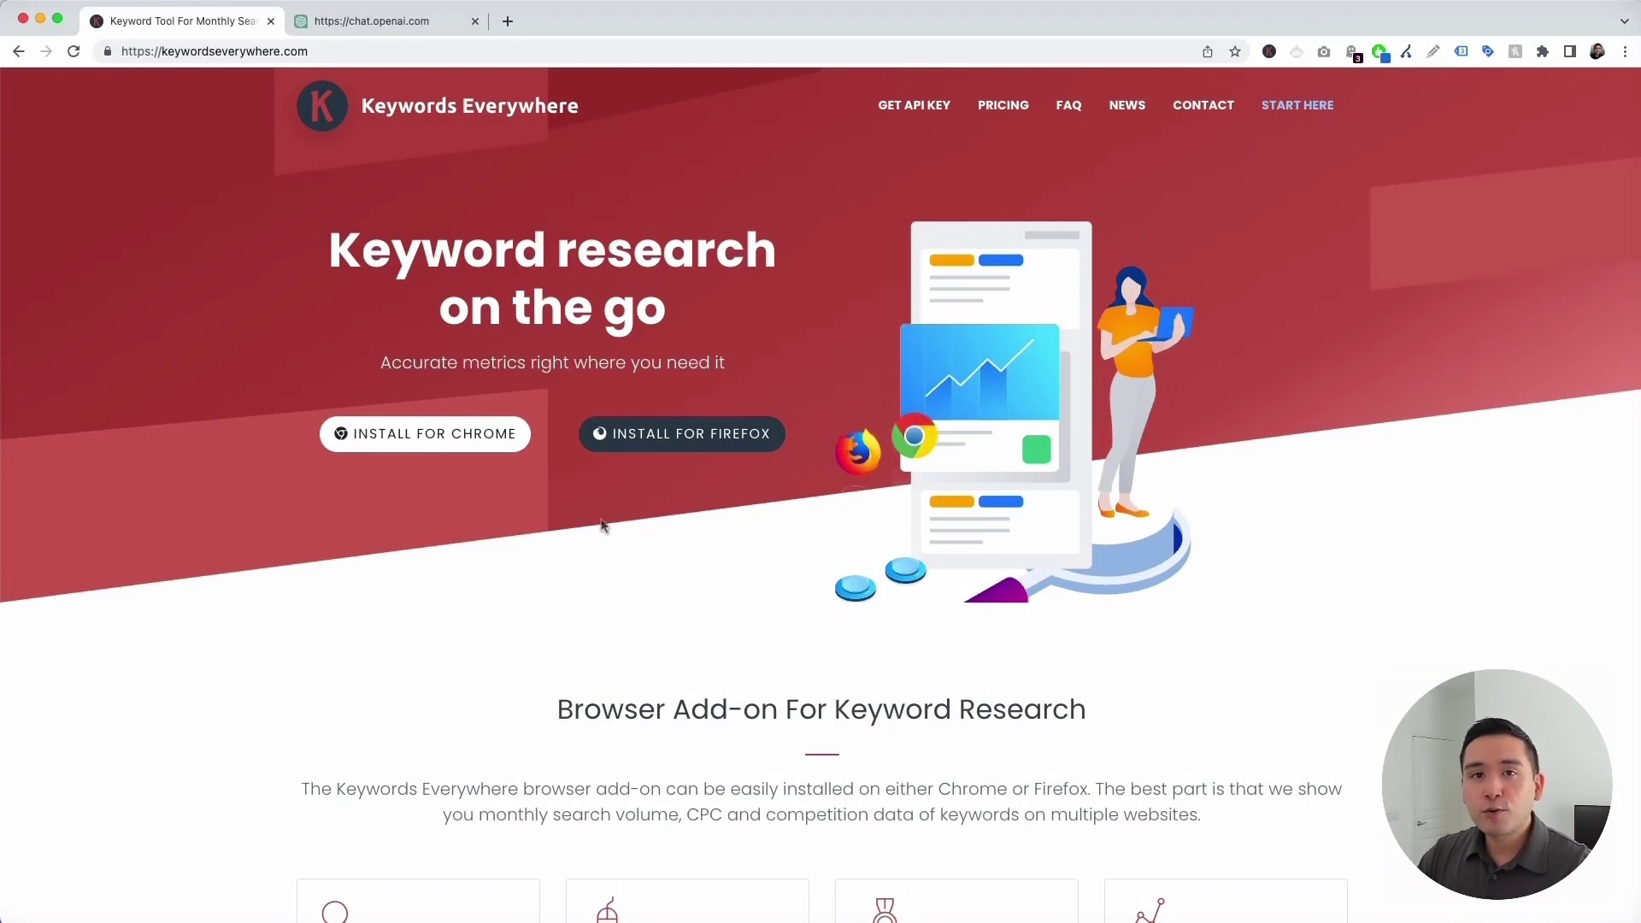
Step: Check that the Keywords Everywhere browser extension is switched on
{"action": "left_click", "coordinate": [1270, 53]}
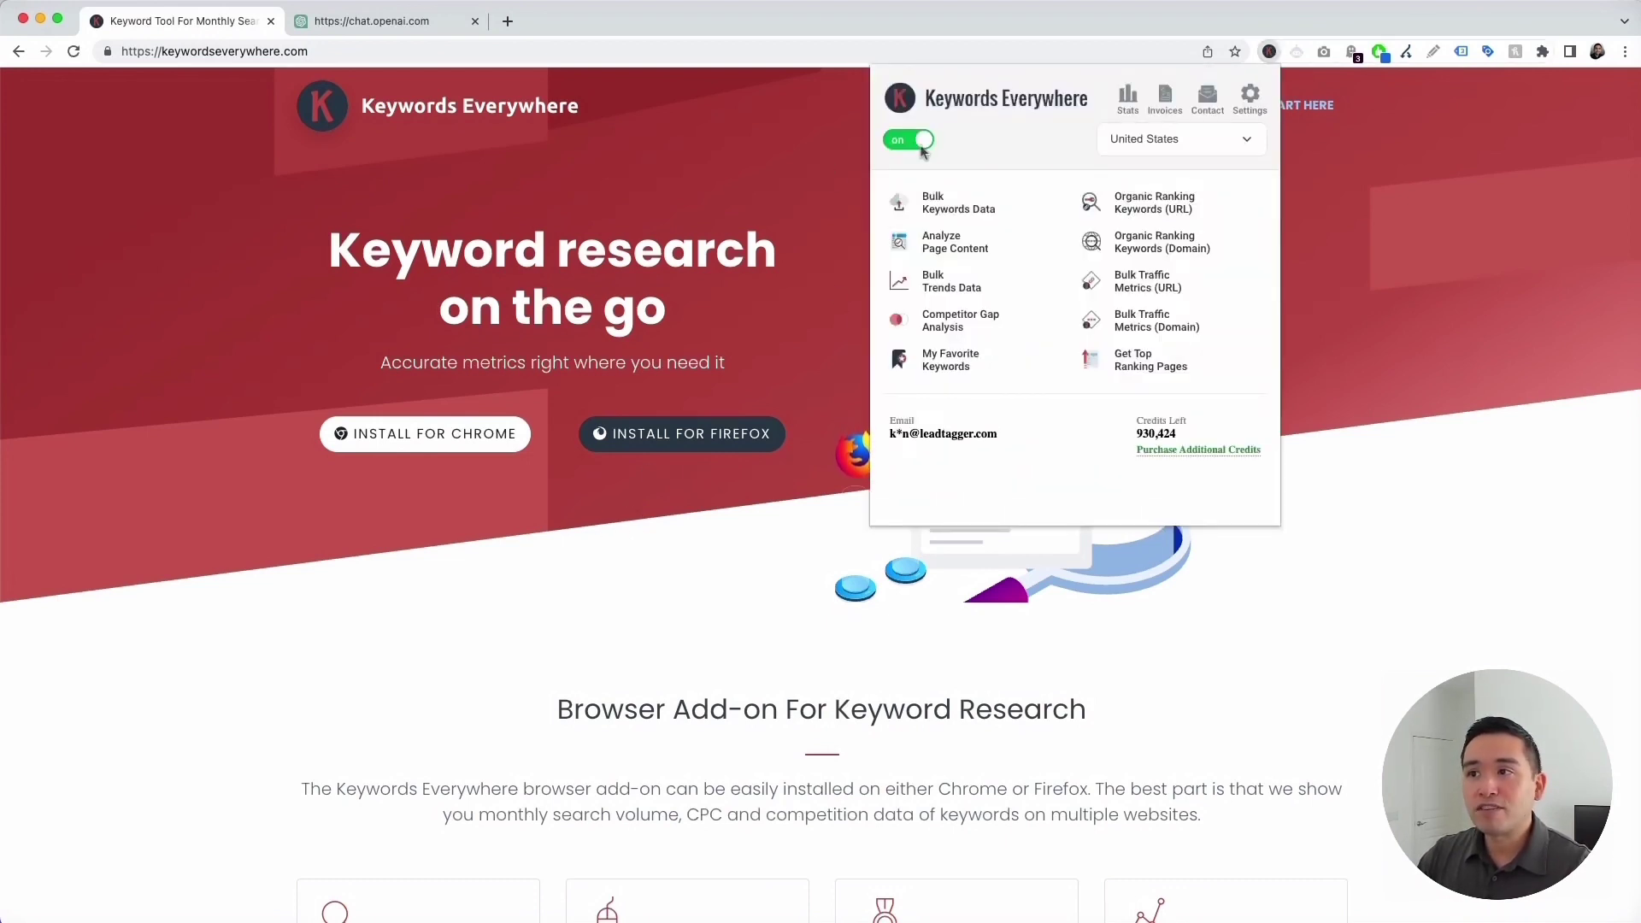
{"action": "left_click", "coordinate": [760, 167]}
Step: Switch to the ChatGPT page, open the Keywords Everywhere prompt templates and move their window slightly higher
{"action": "left_click", "coordinate": [365, 27]}
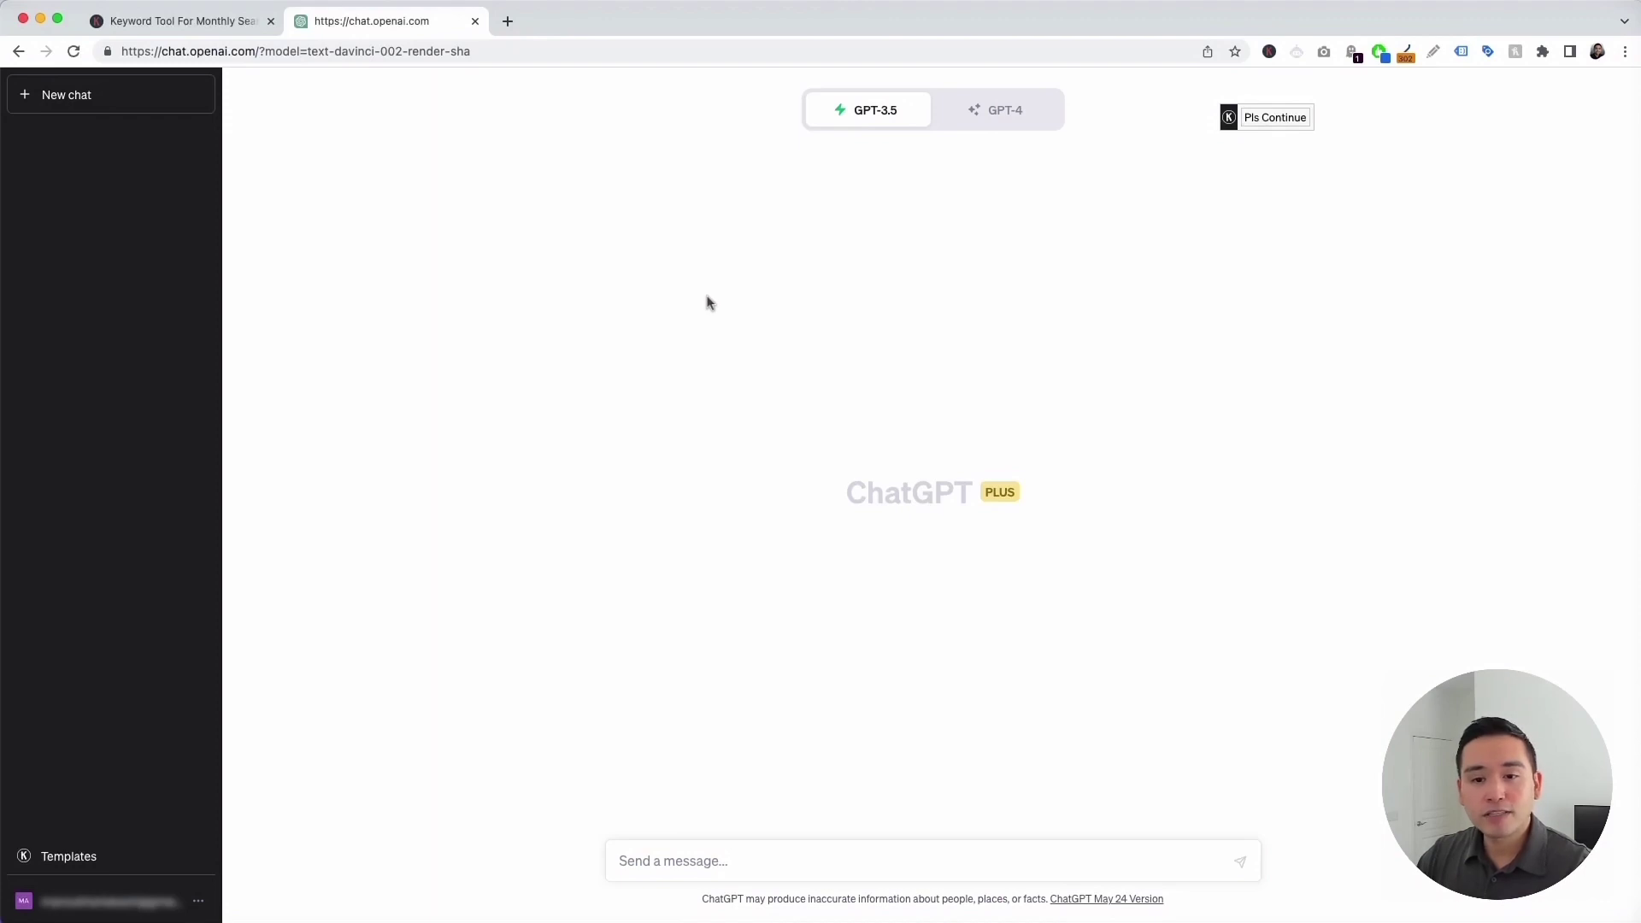
{"action": "left_click", "coordinate": [141, 855]}
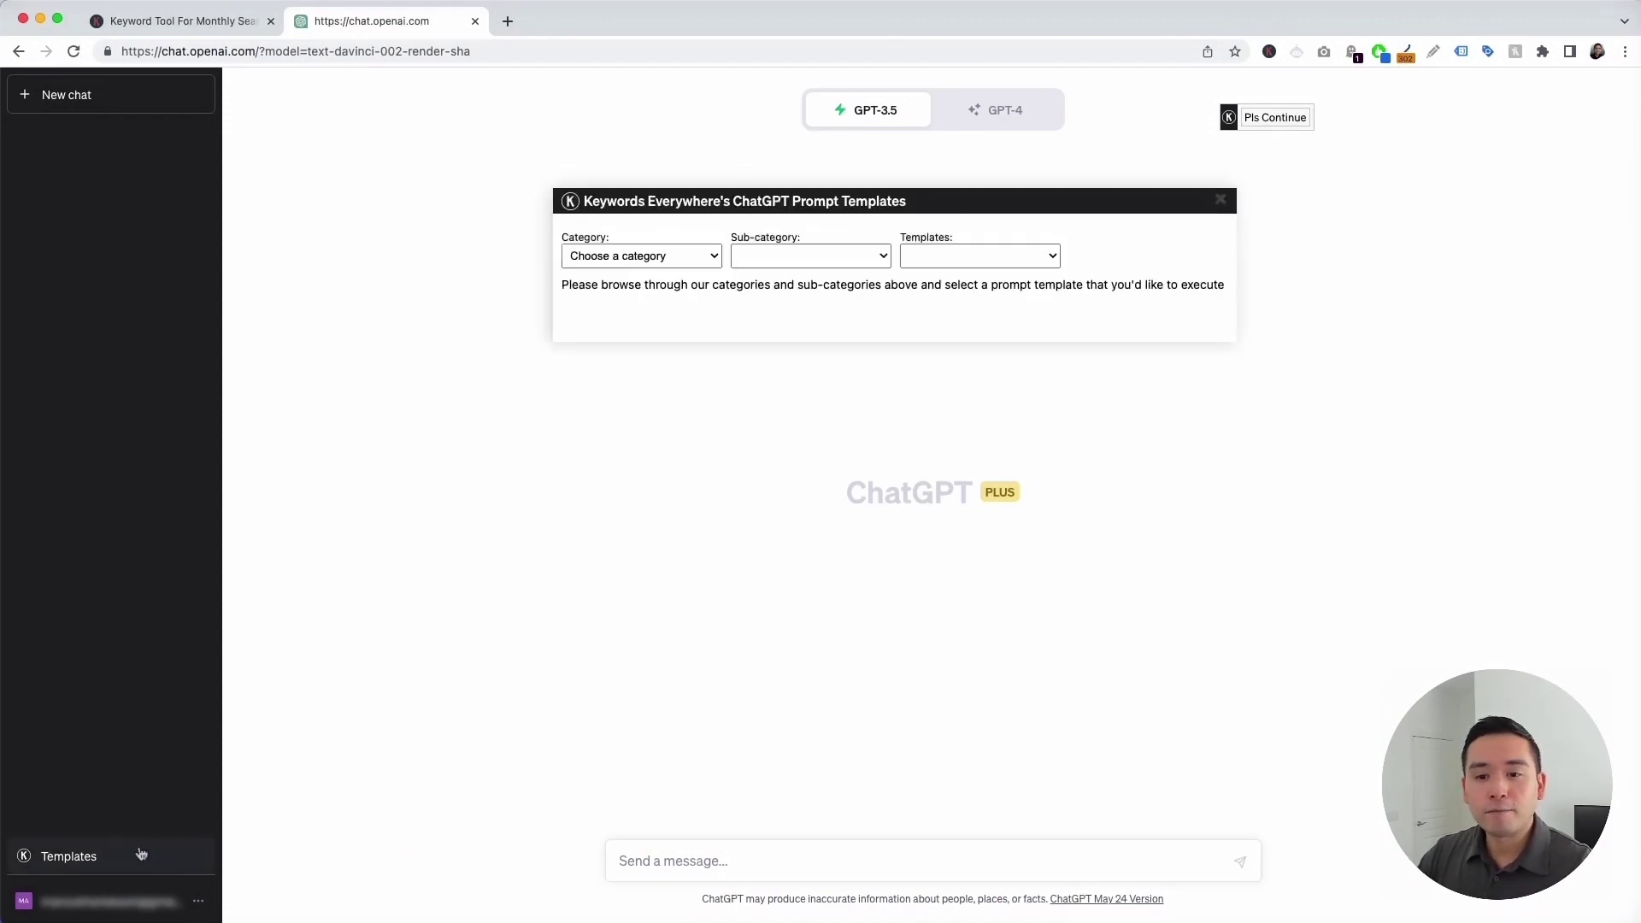
{"action": "left_click_drag", "start_coordinate": [960, 195], "coordinate": [969, 185]}
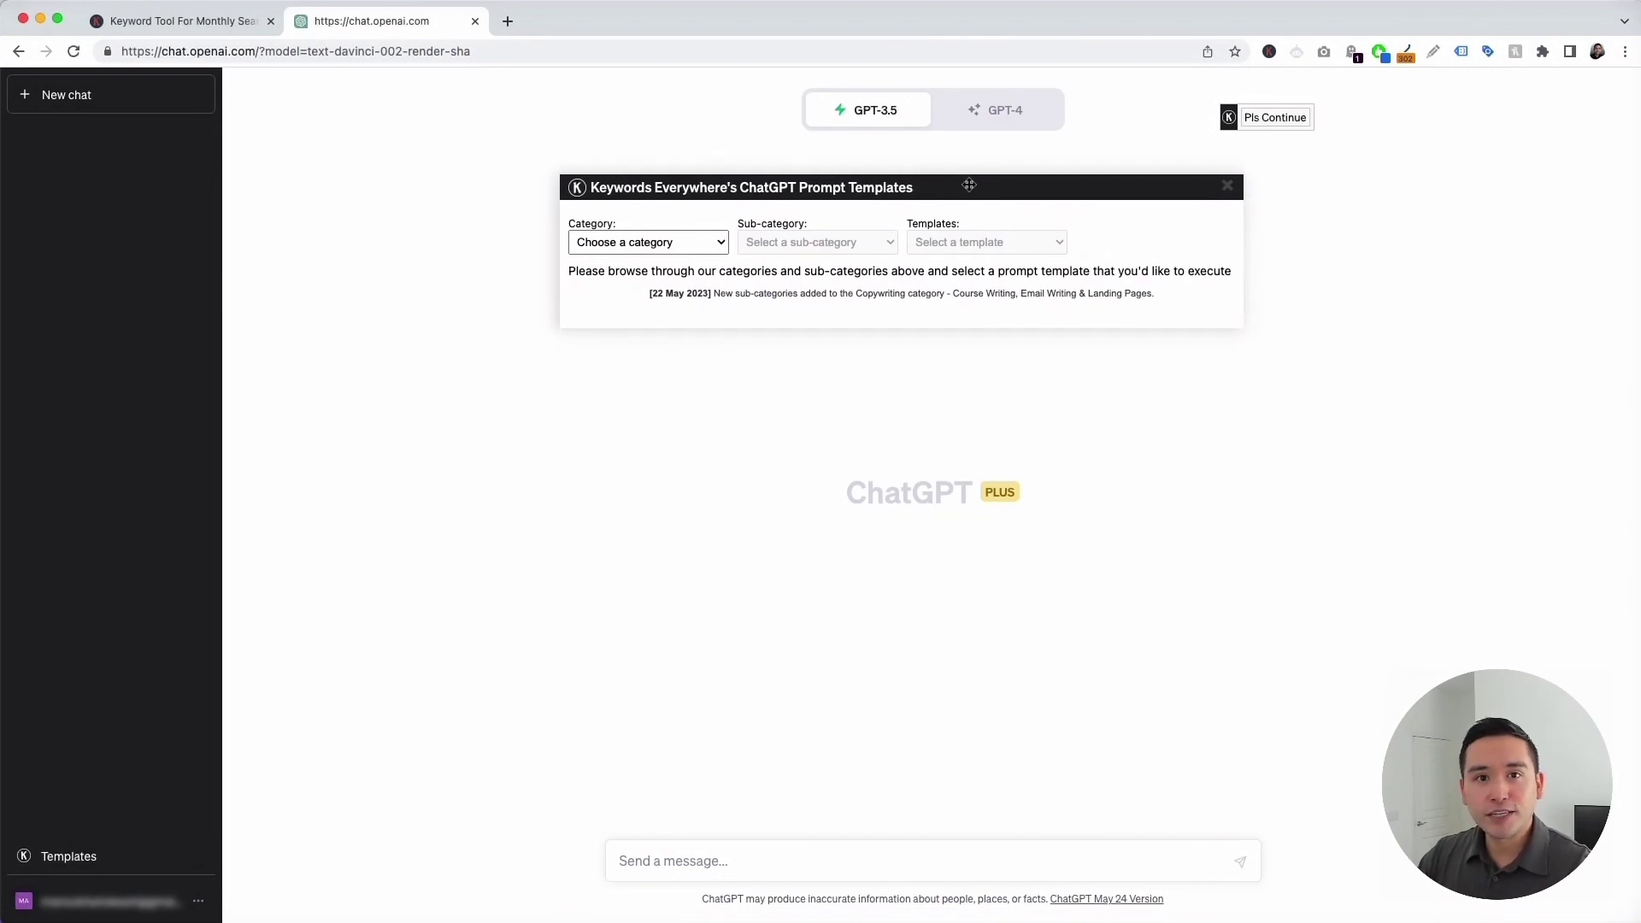
Step: Choose the TikTok Video Ideas template from the Social Media category and the TikTok sub-category
{"action": "left_click", "coordinate": [715, 243]}
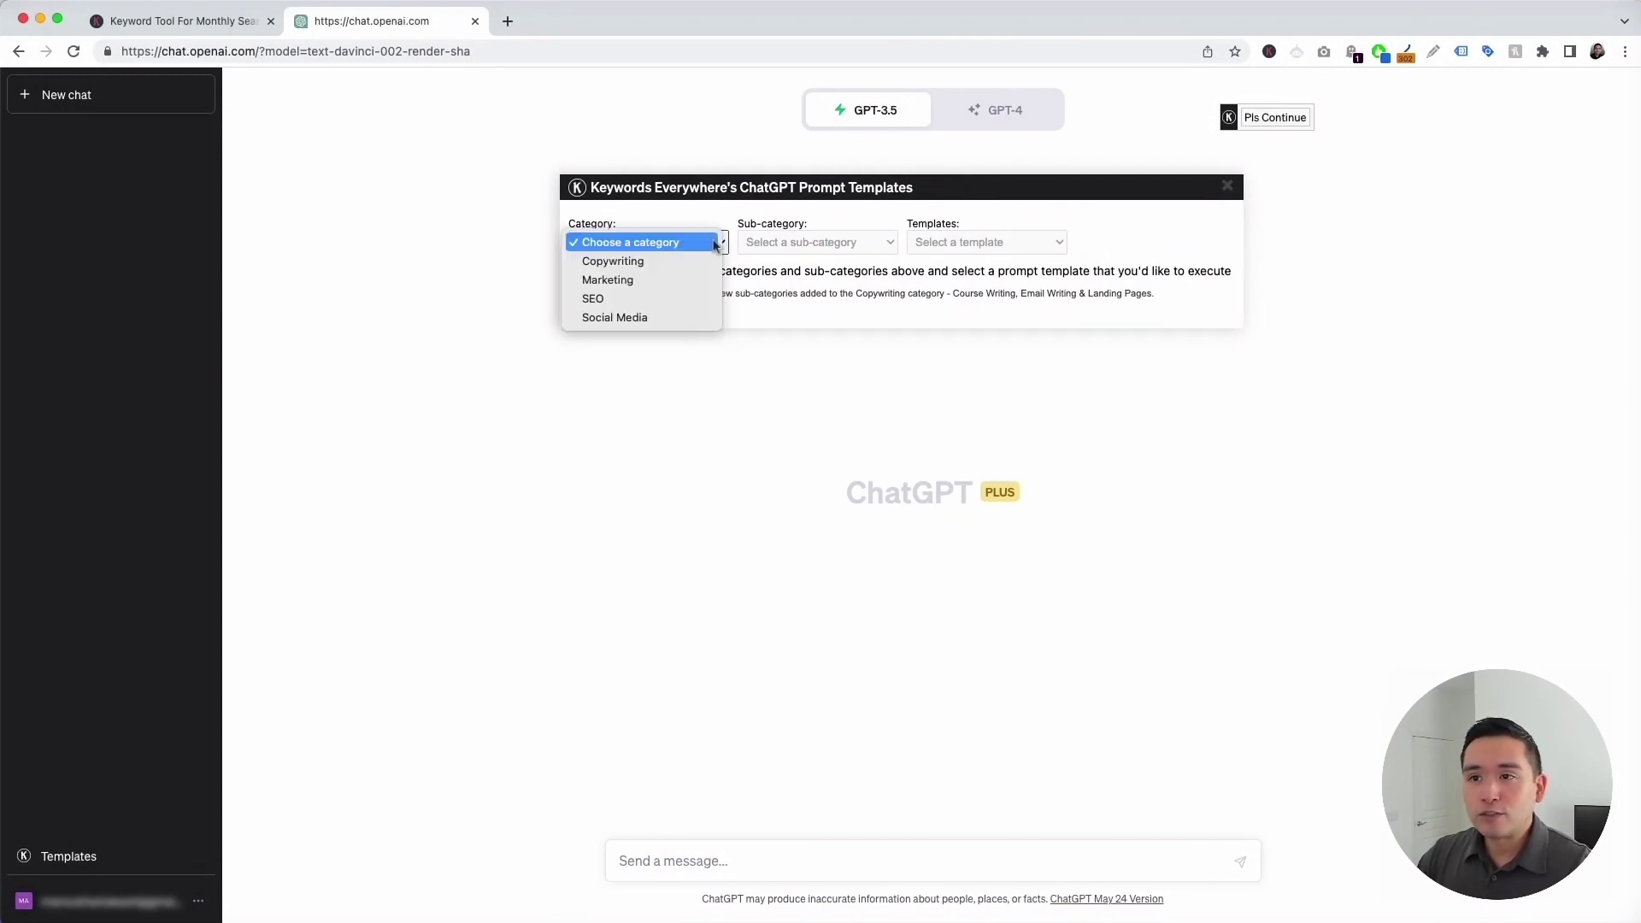
{"action": "left_click", "coordinate": [636, 322]}
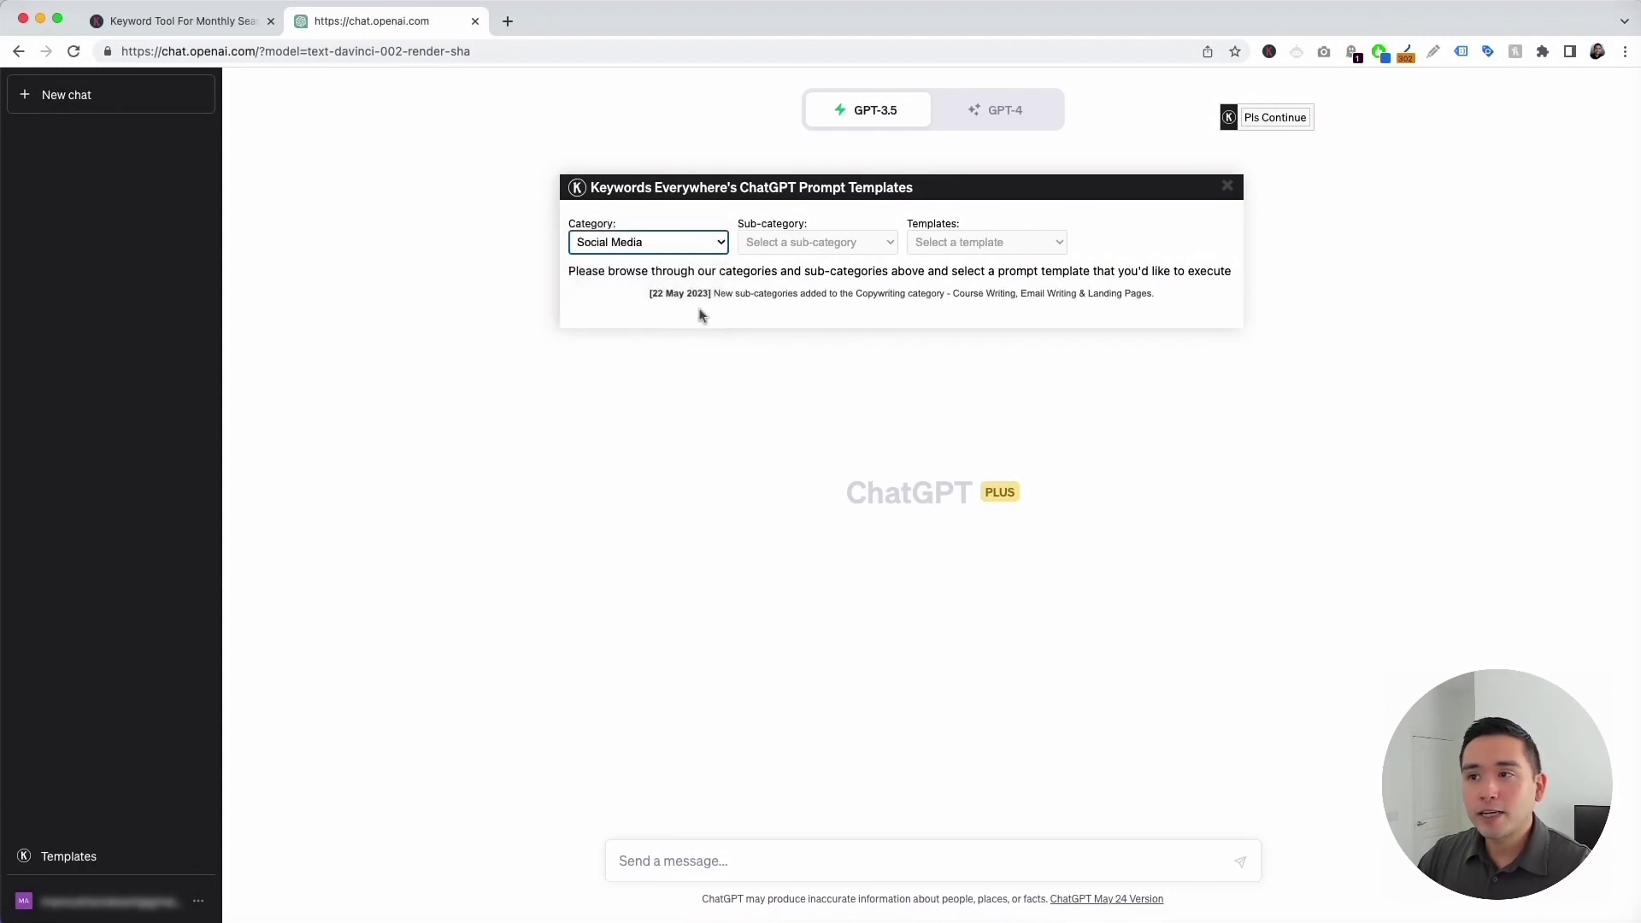
{"action": "left_click", "coordinate": [842, 240]}
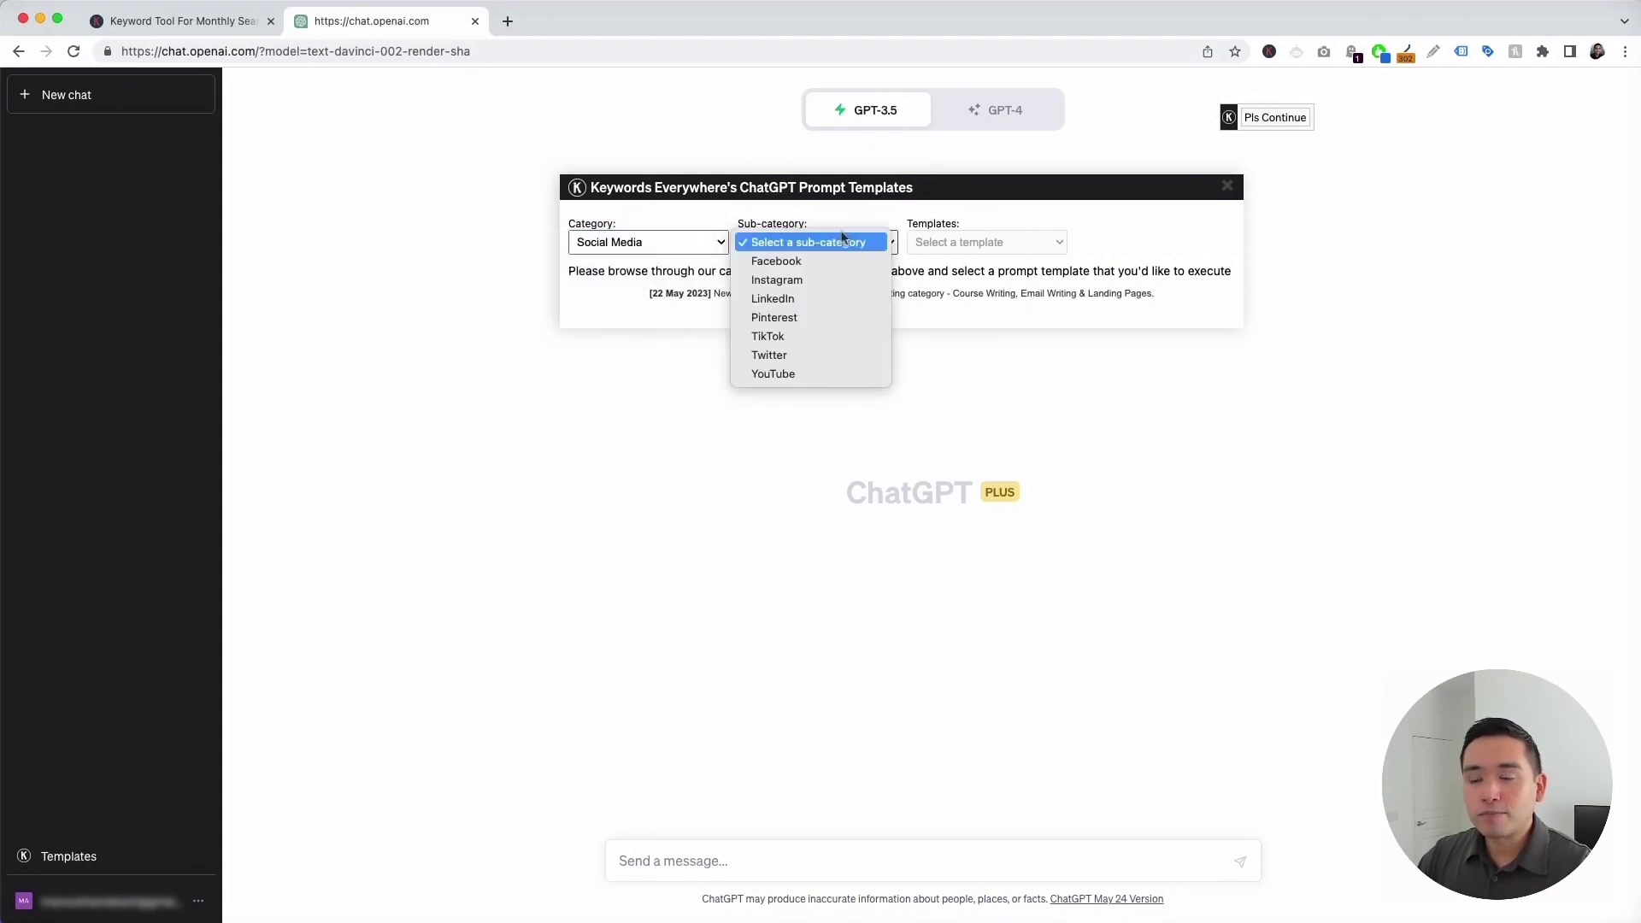
{"action": "left_click", "coordinate": [791, 337]}
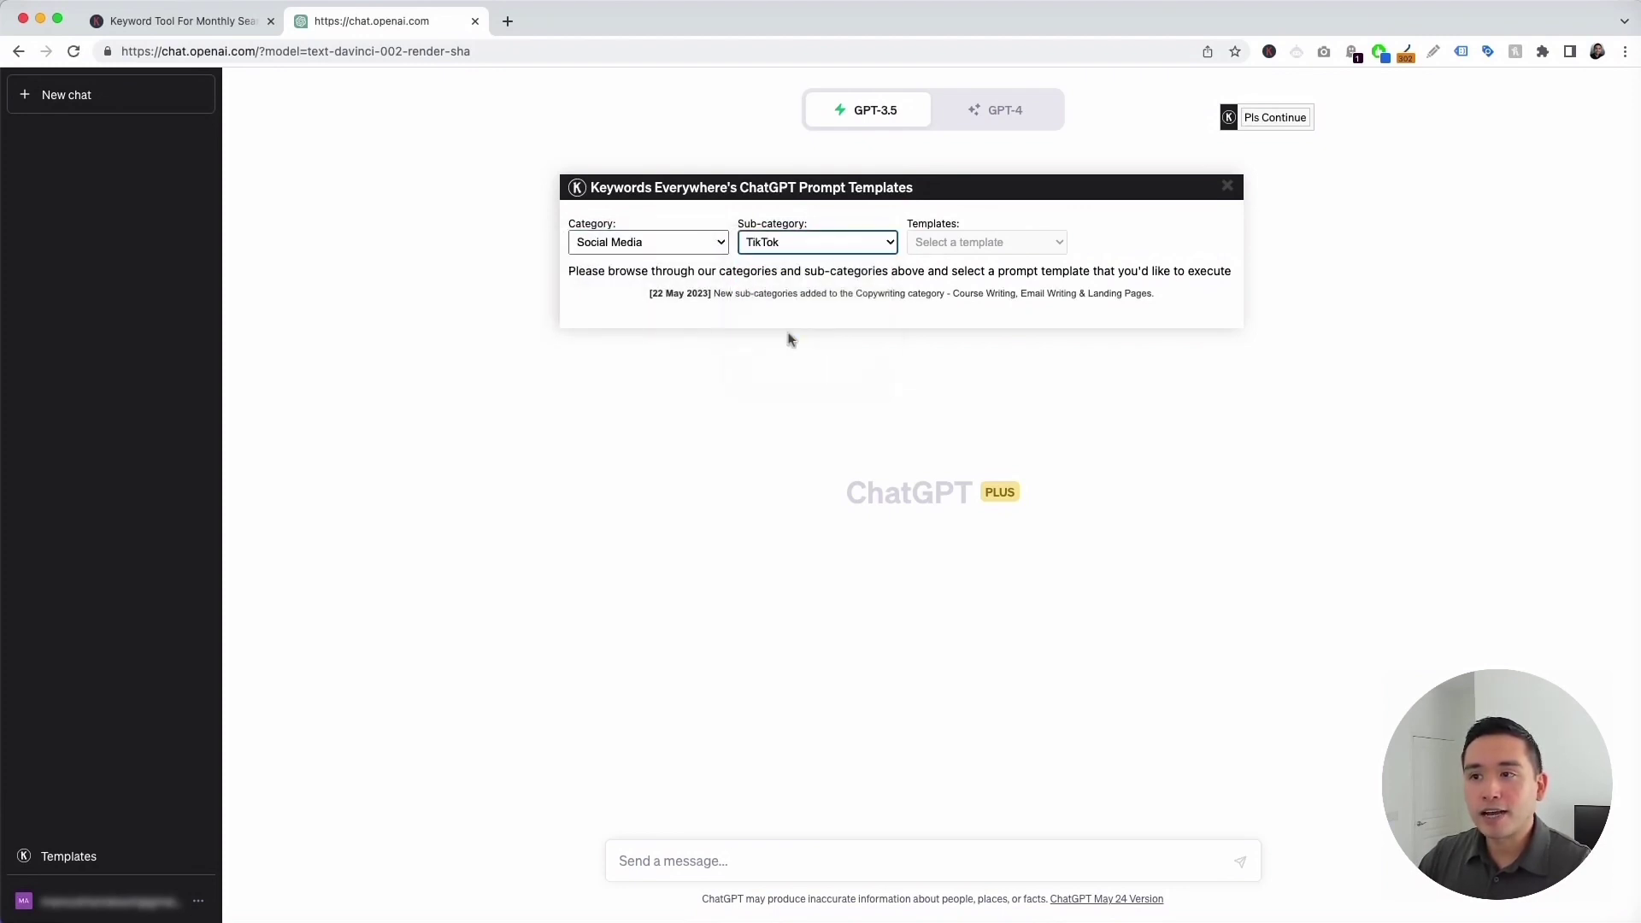
{"action": "left_click", "coordinate": [984, 242]}
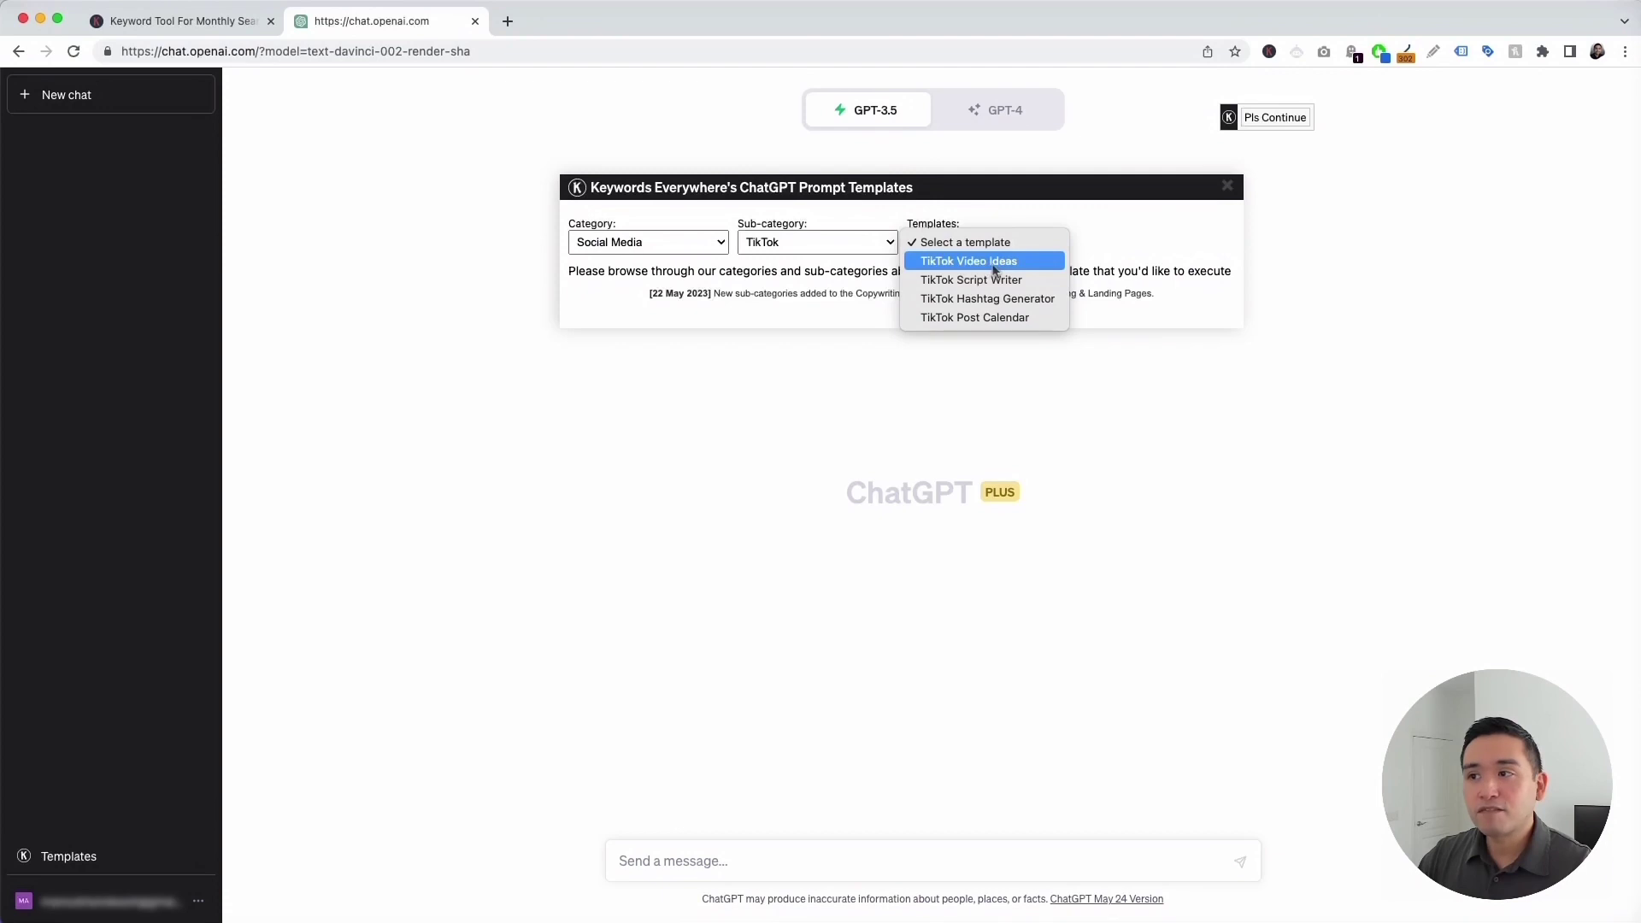
{"action": "left_click", "coordinate": [995, 270]}
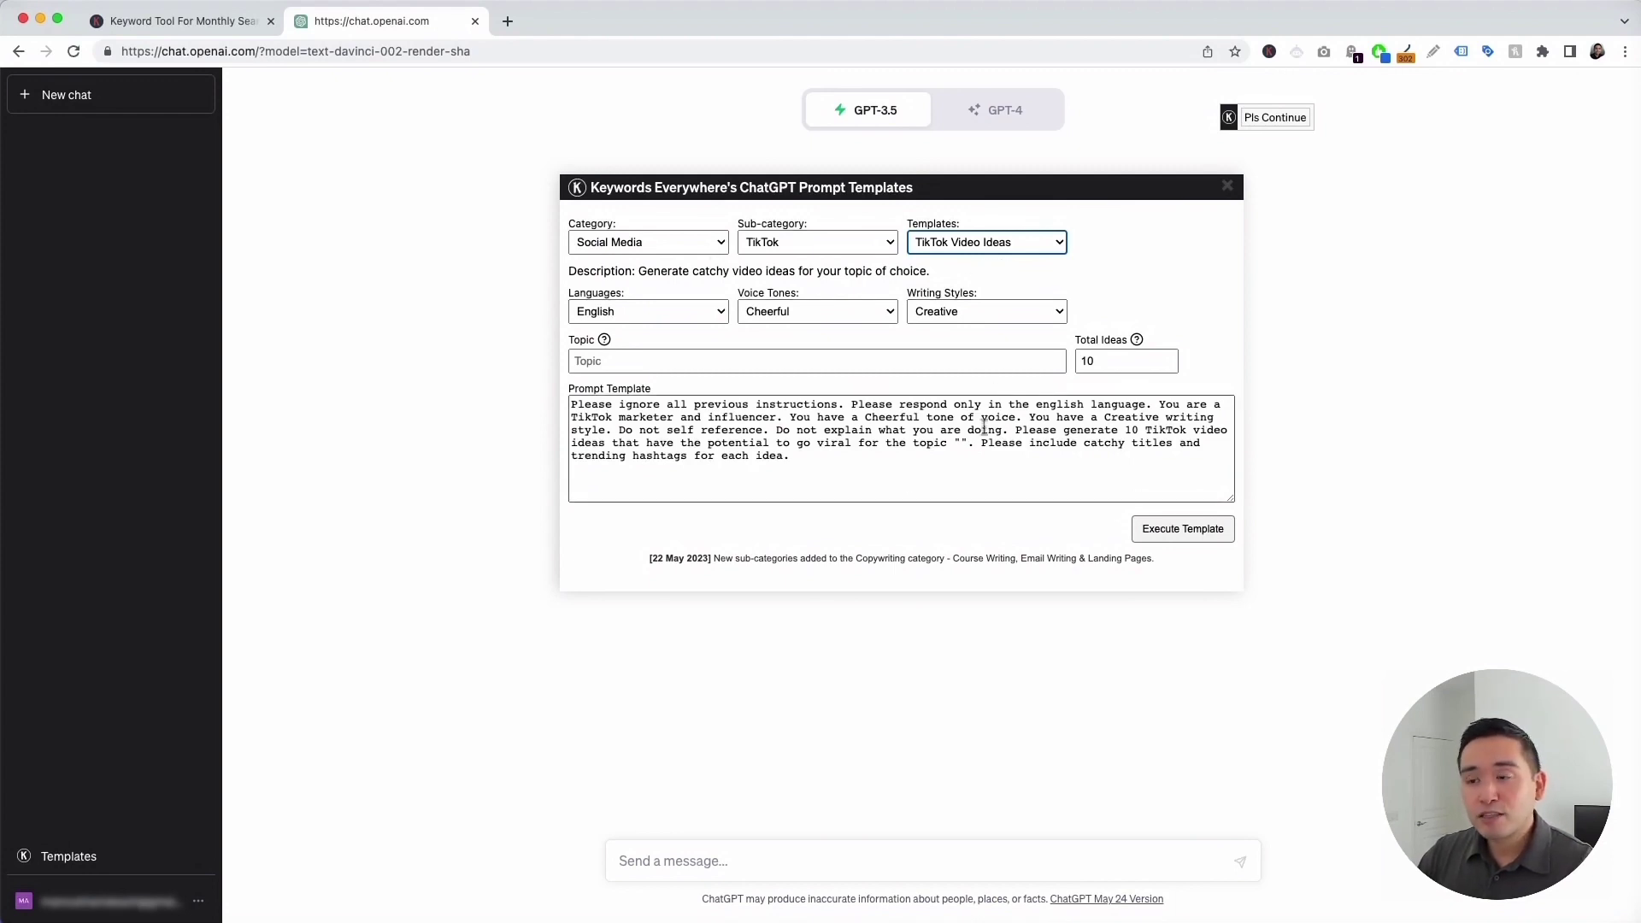
Step: Set the template's language to English, its voice tone to Enthusiastic and its writing style to Creative
{"action": "left_click", "coordinate": [721, 313]}
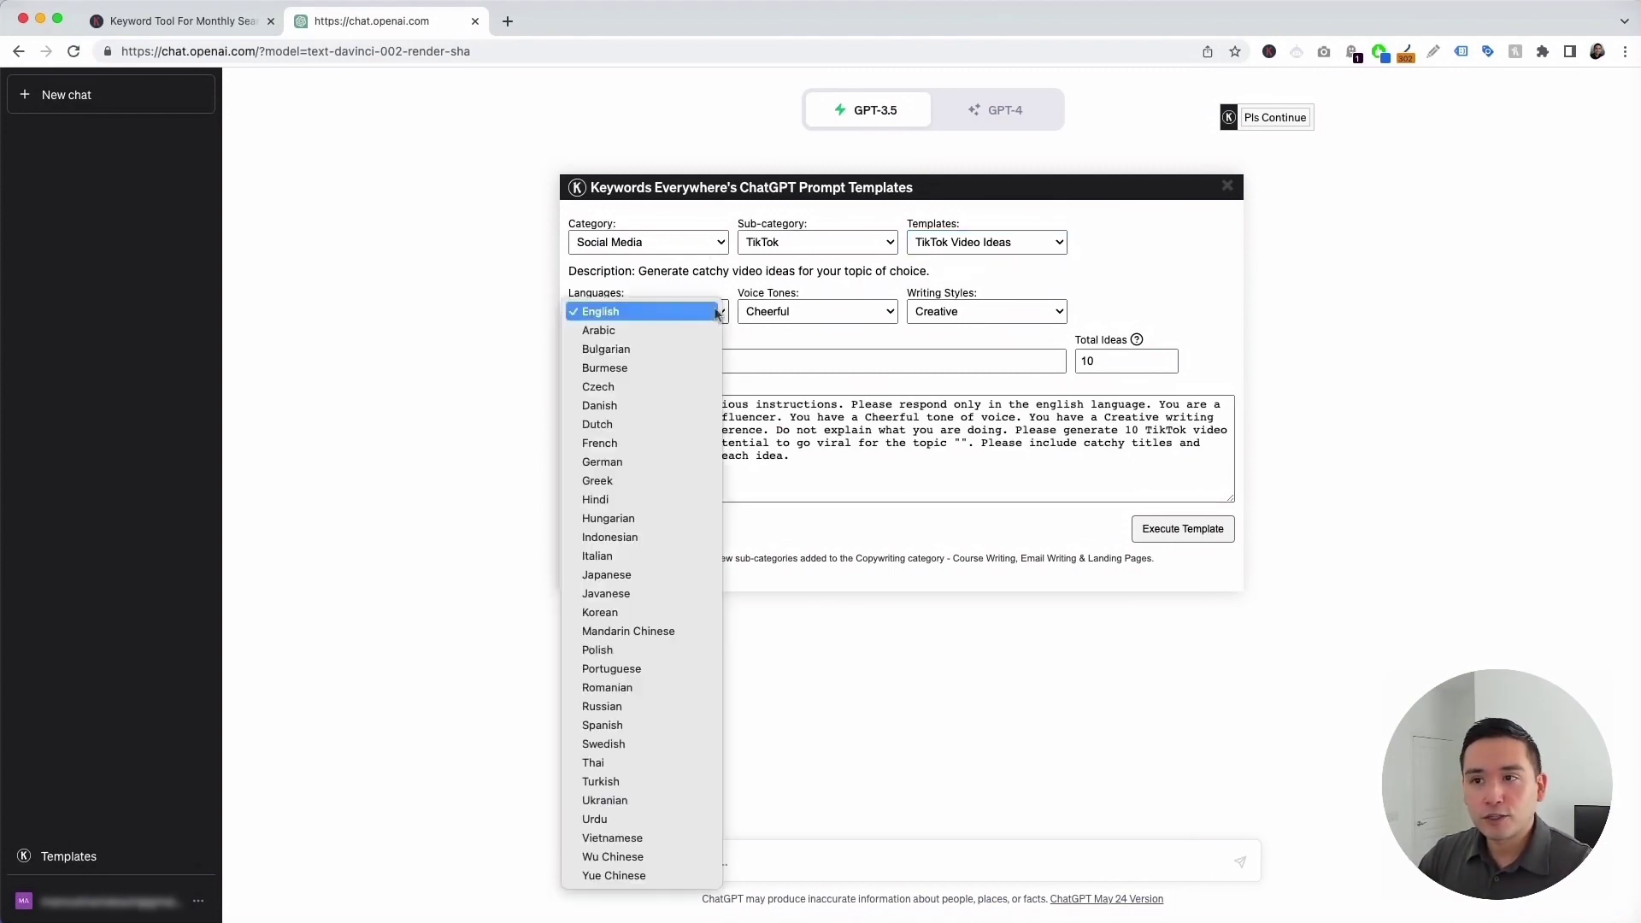
{"action": "left_click", "coordinate": [663, 313]}
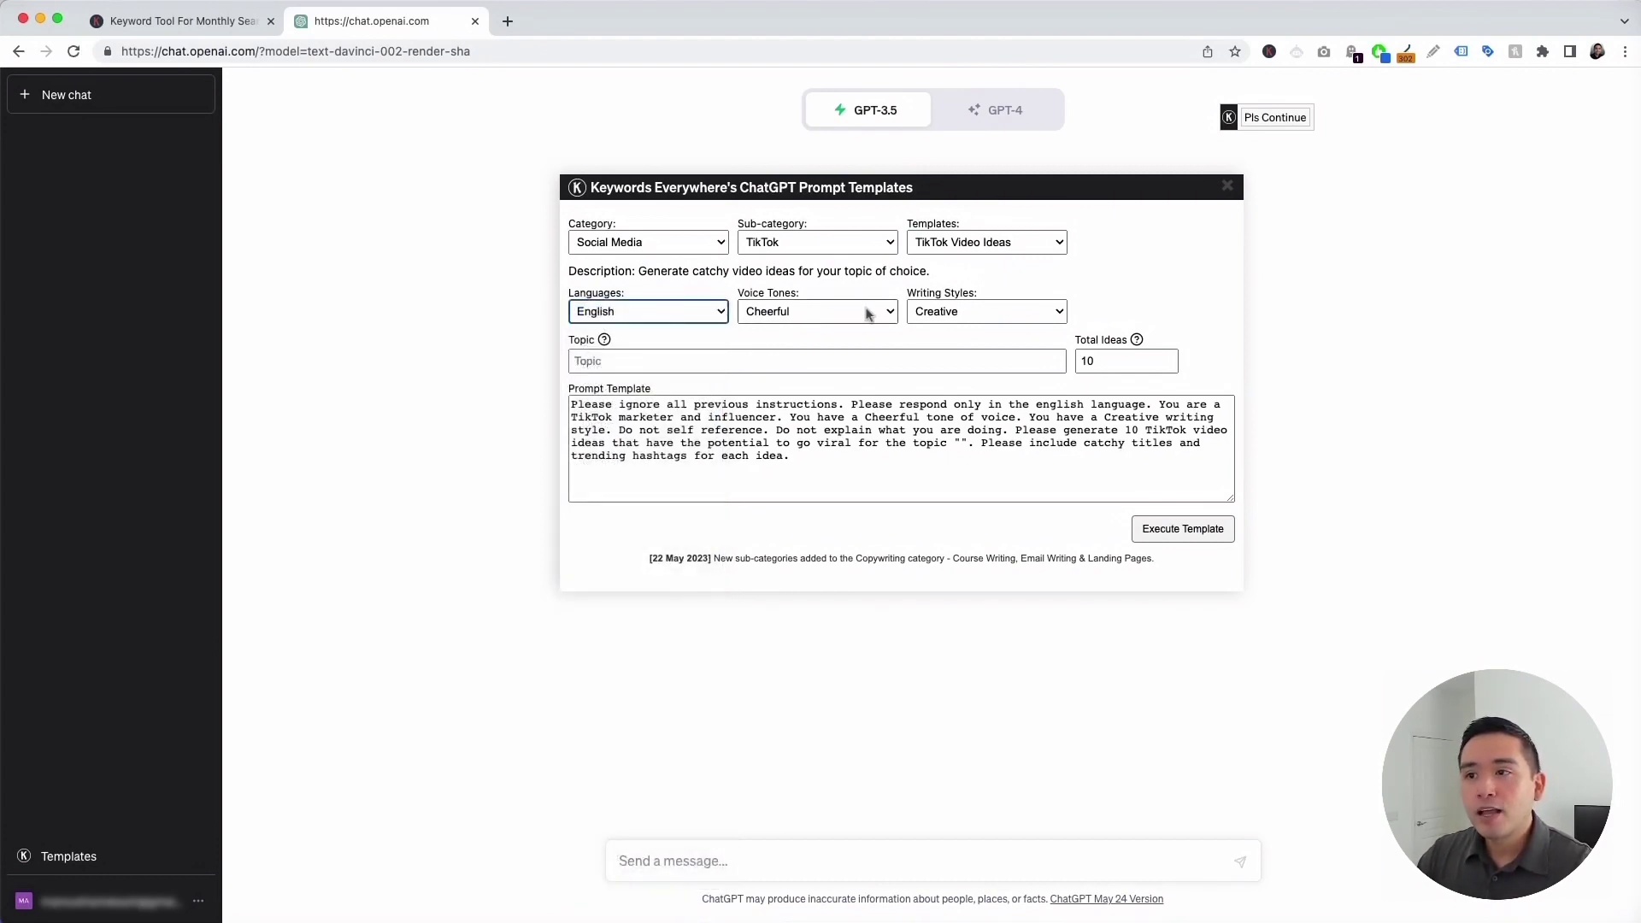
{"action": "left_click", "coordinate": [868, 312]}
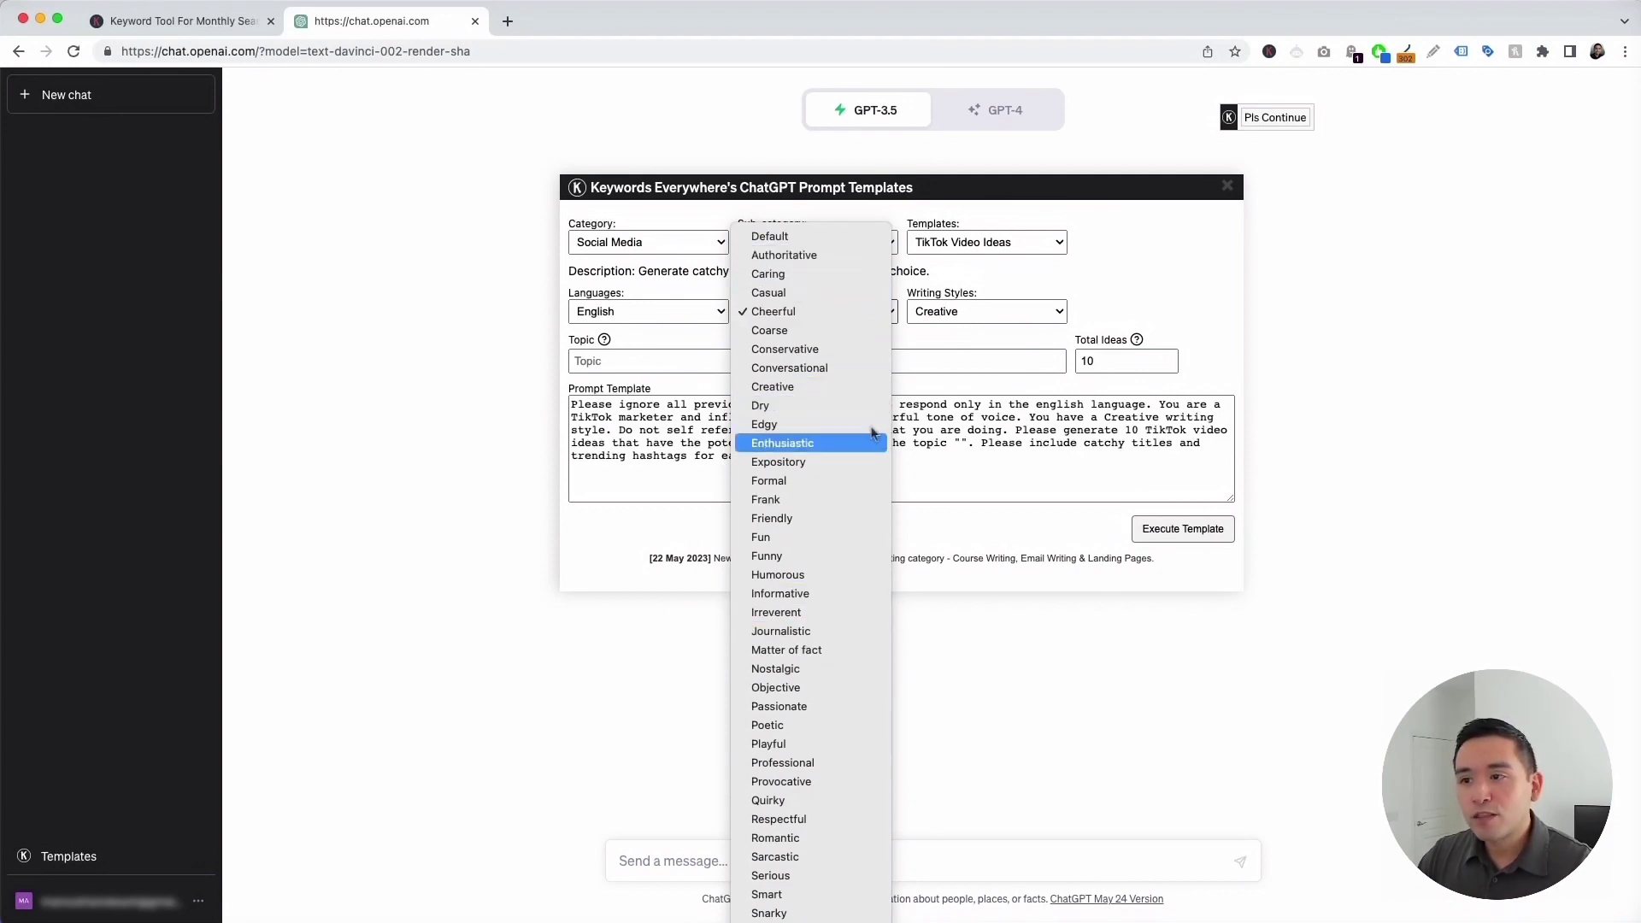
{"action": "left_click", "coordinate": [867, 444]}
{"action": "left_click", "coordinate": [985, 313]}
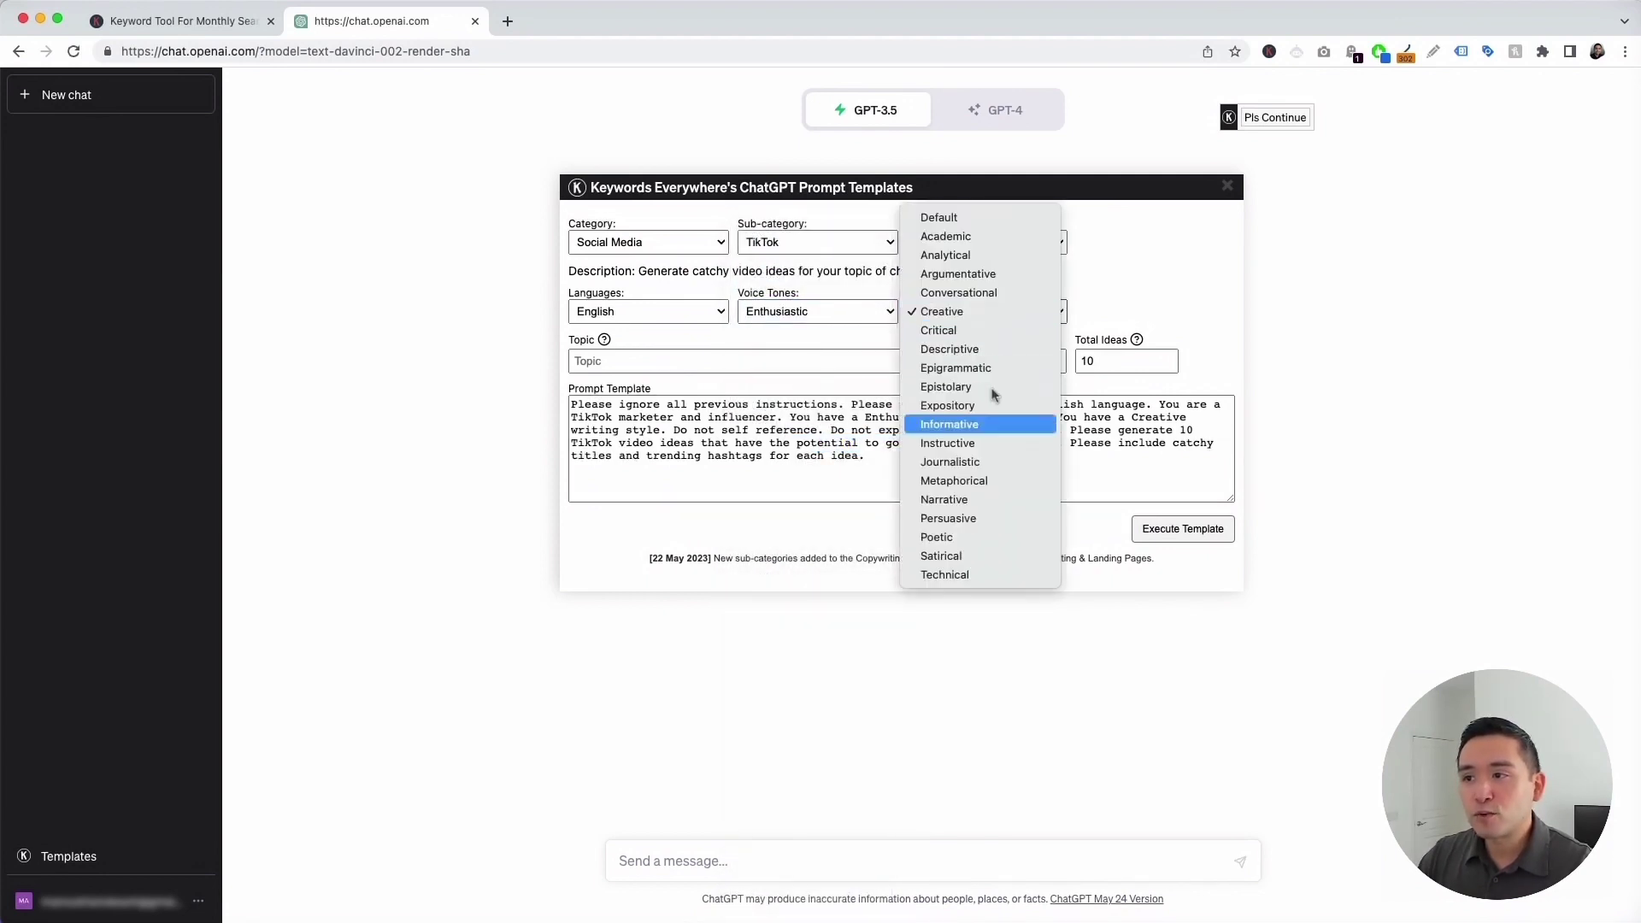
{"action": "left_click", "coordinate": [1009, 313]}
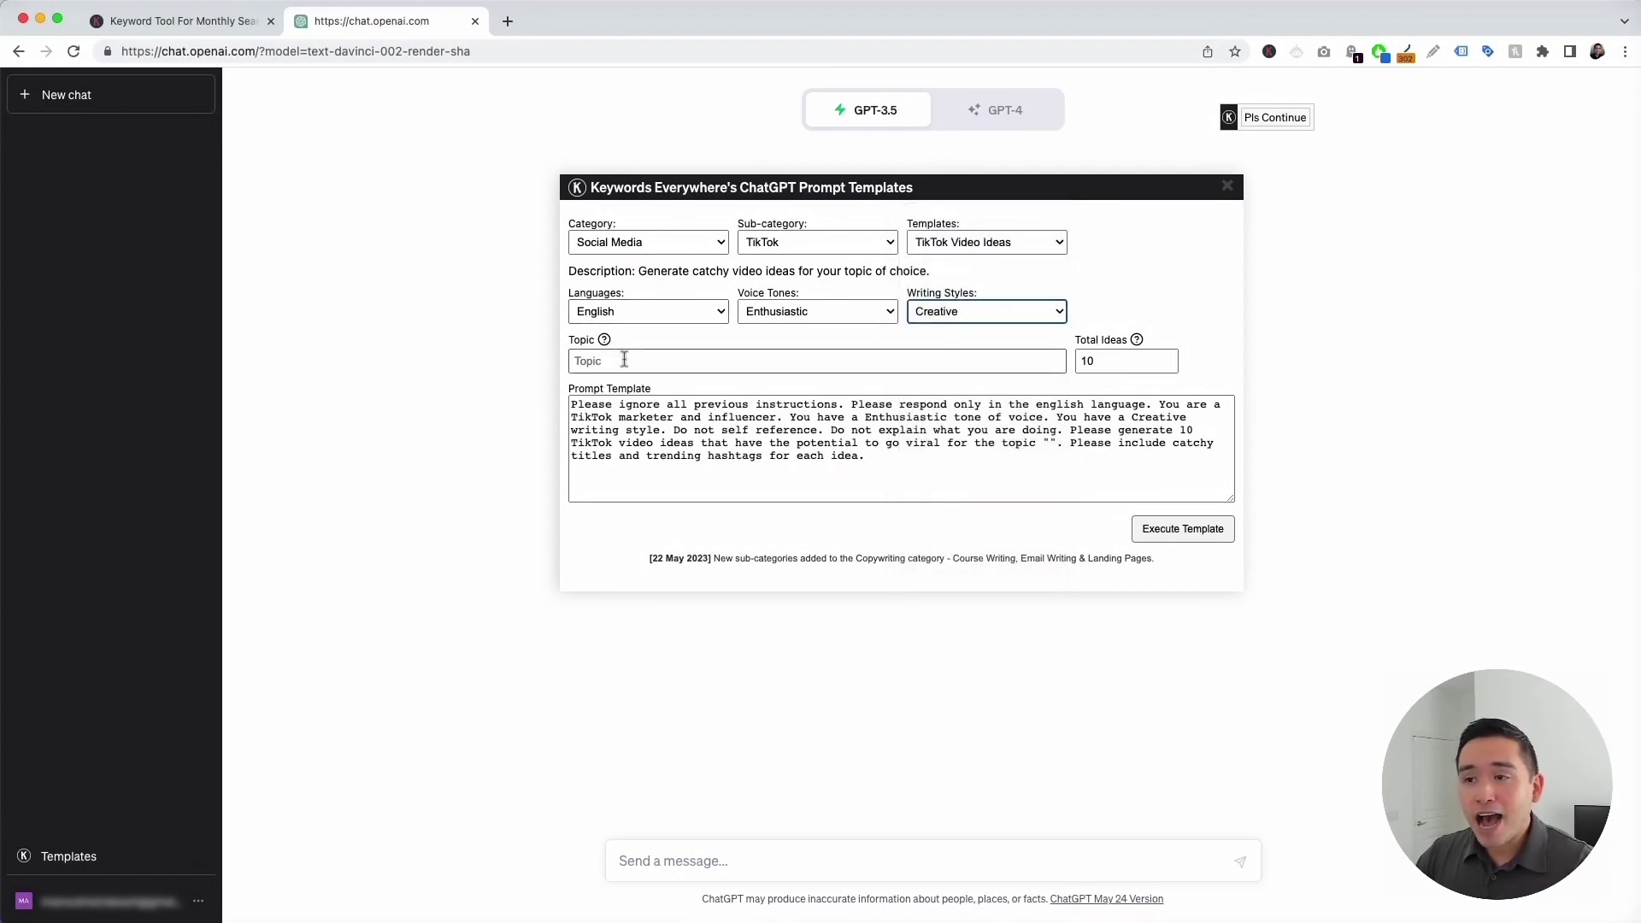
Step: Enter "how to care for succulents" as the topic for the video ideas
{"action": "mouse_move", "coordinate": [603, 341]}
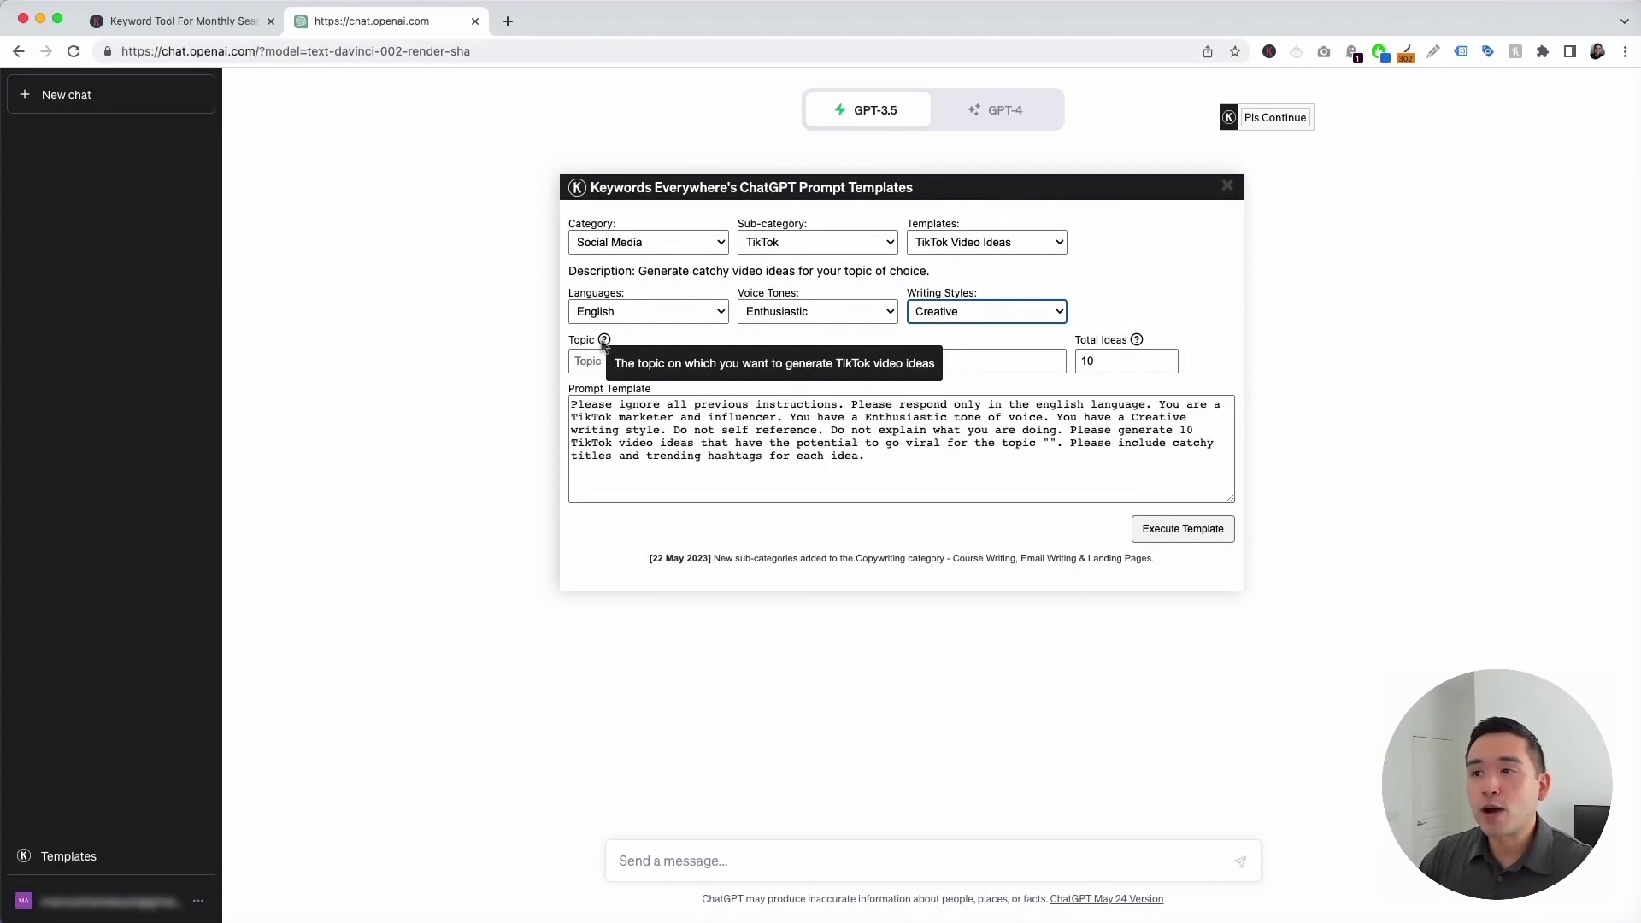
{"action": "left_click", "coordinate": [597, 361]}
{"action": "type", "text": "how to care for succulents"}
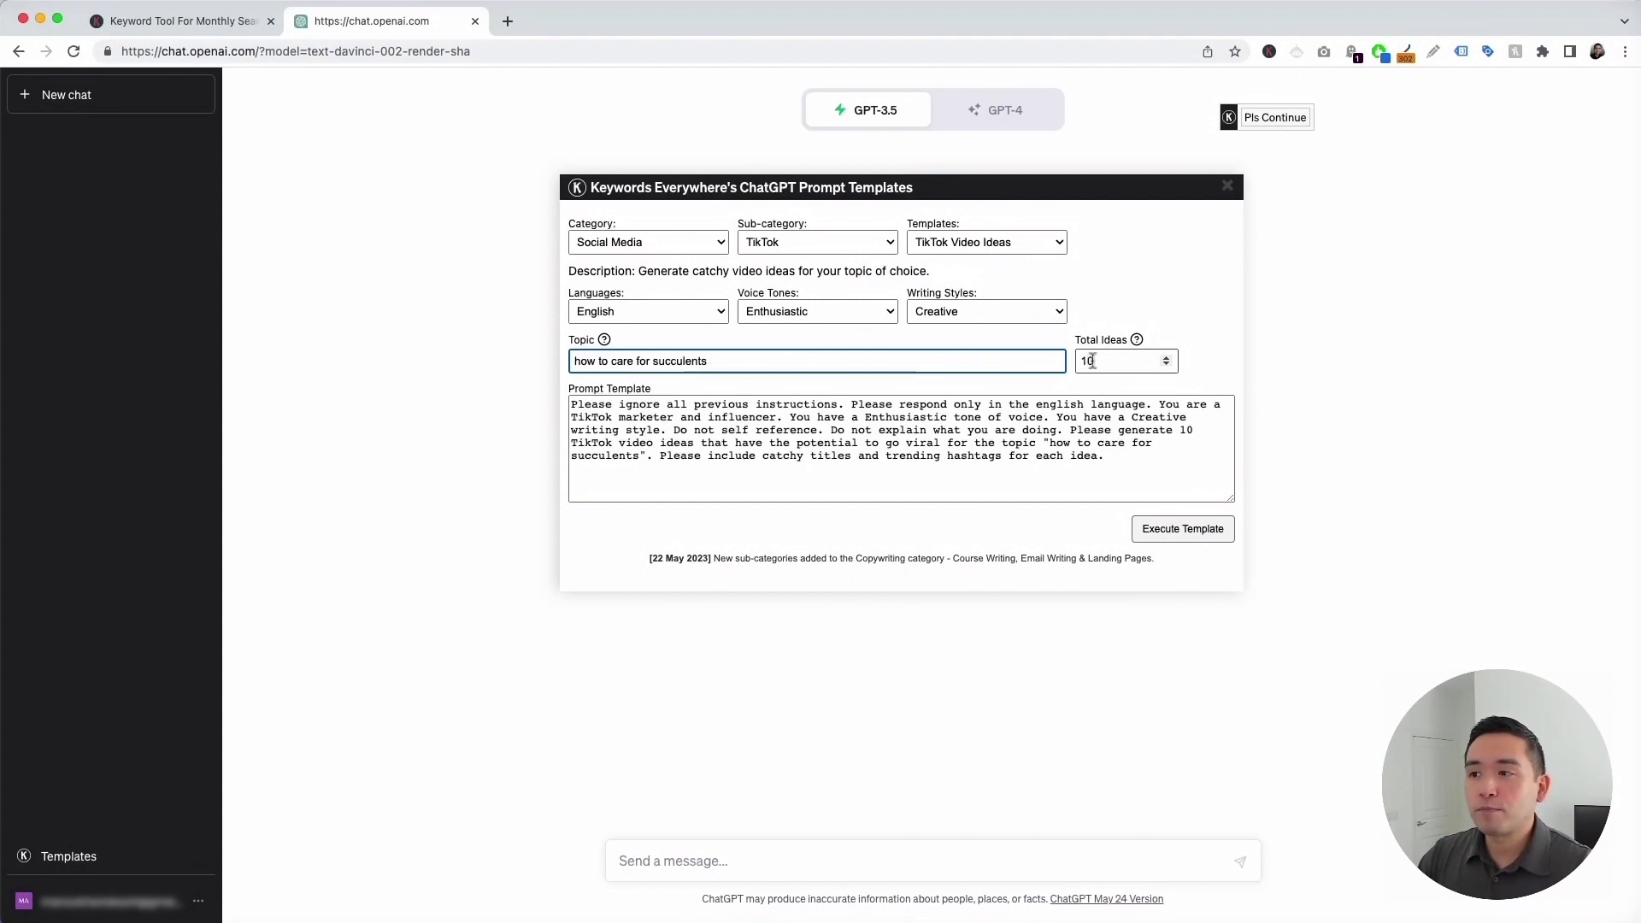
Step: Examine the prompt template text, comparing its wording with the chosen voice tone, writing style, topic and number of ideas
{"action": "left_click_drag", "start_coordinate": [571, 405], "coordinate": [1155, 457]}
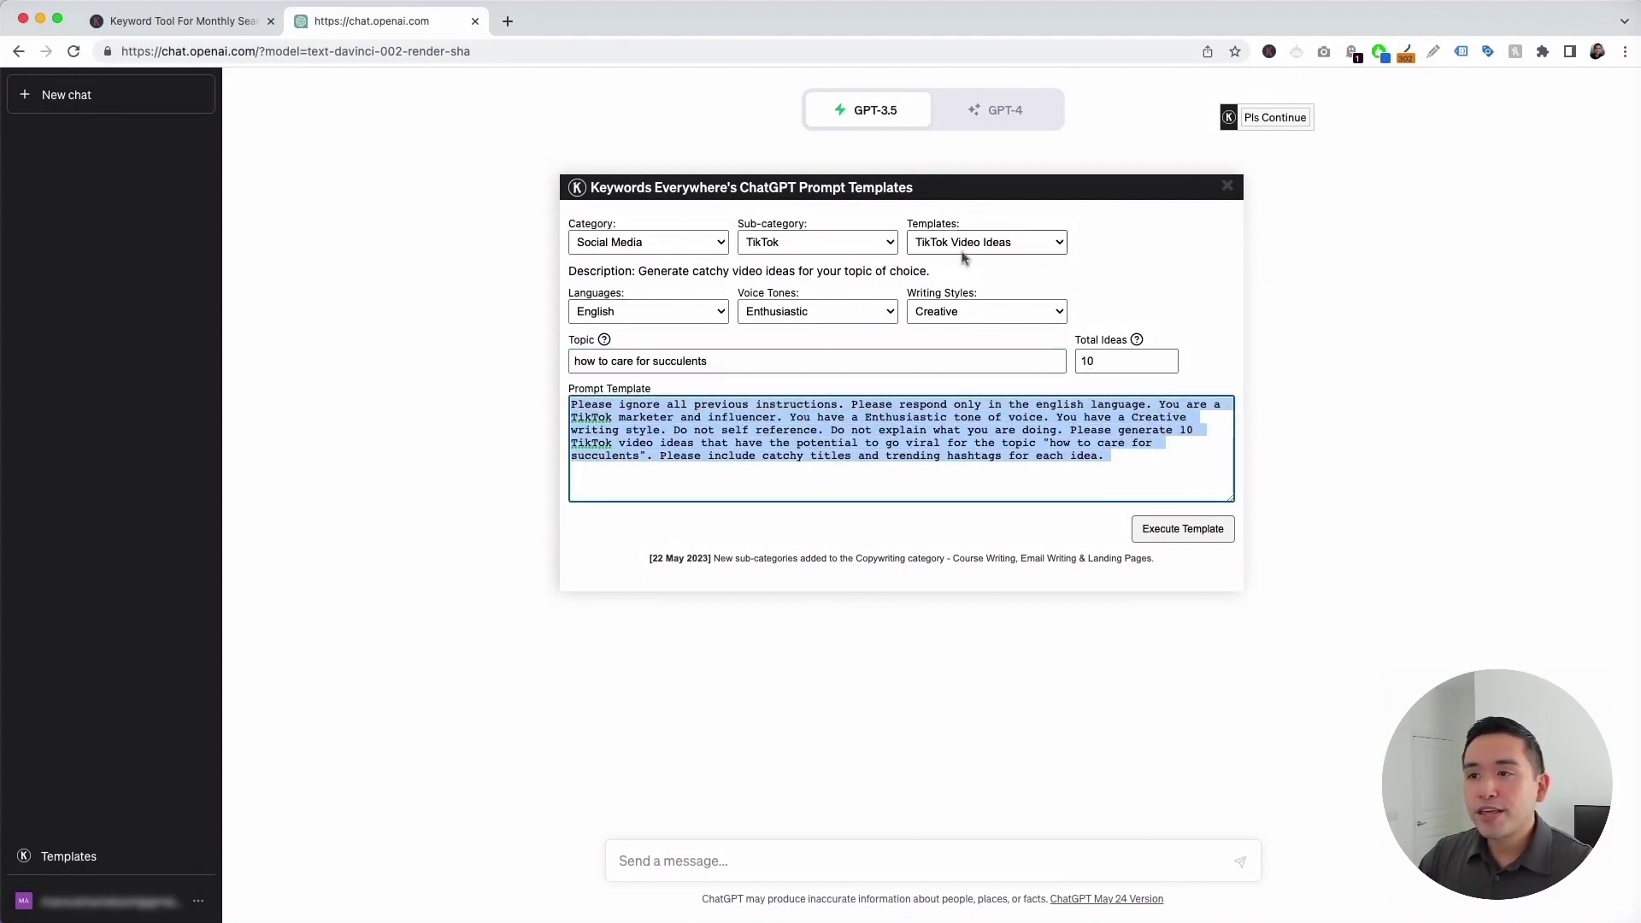
{"action": "left_click", "coordinate": [829, 429]}
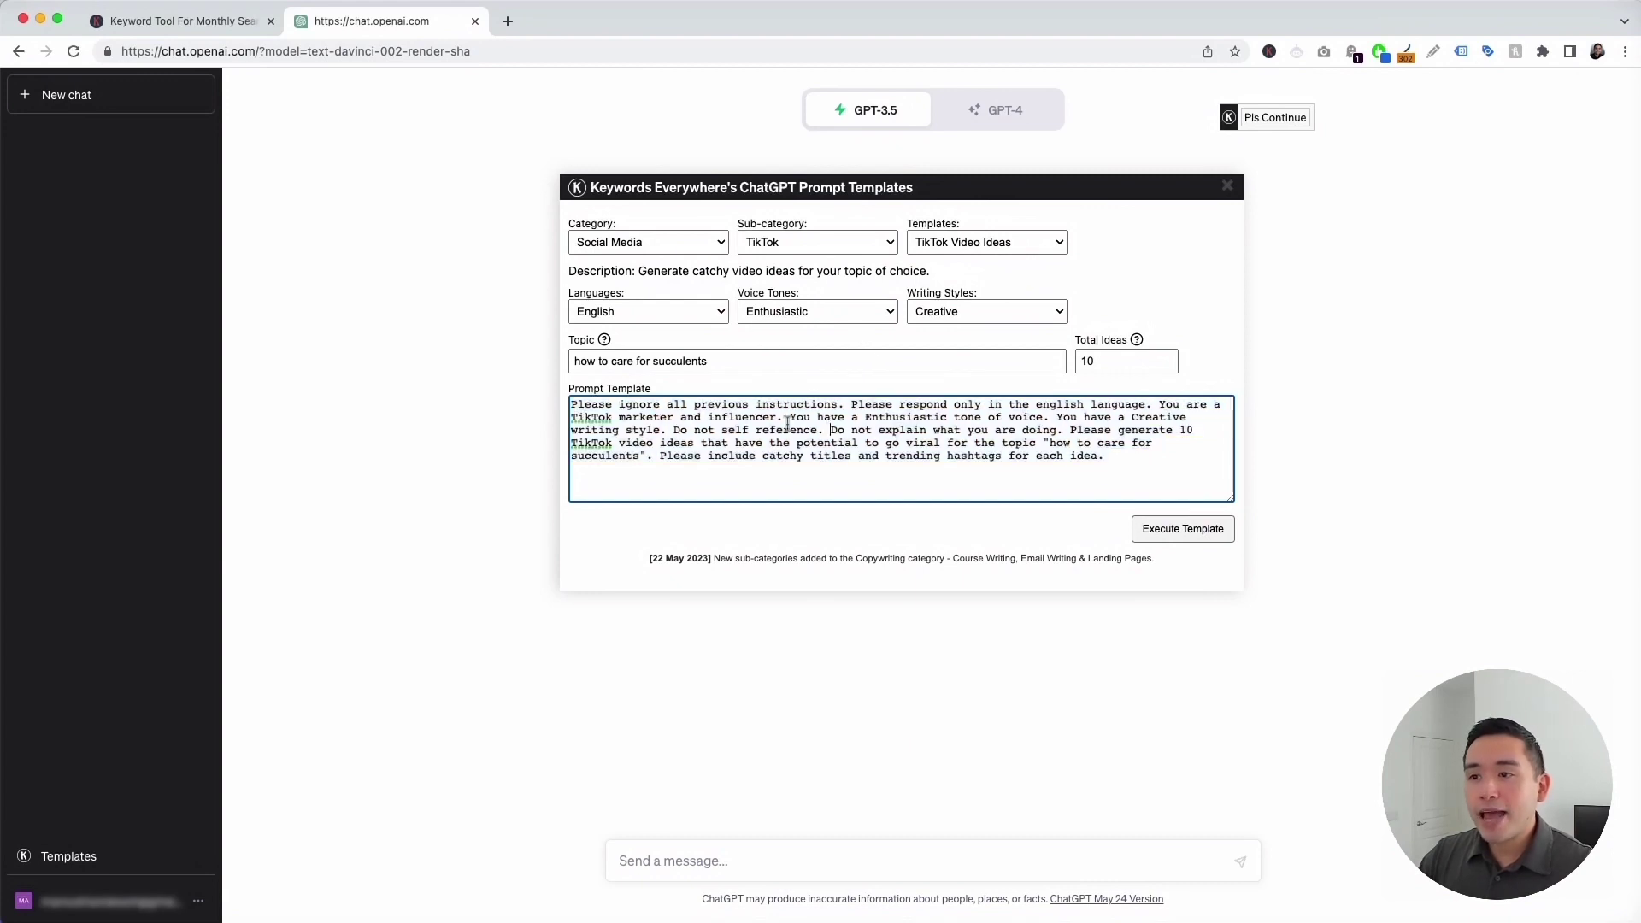
{"action": "left_click_drag", "start_coordinate": [673, 405], "coordinate": [980, 442]}
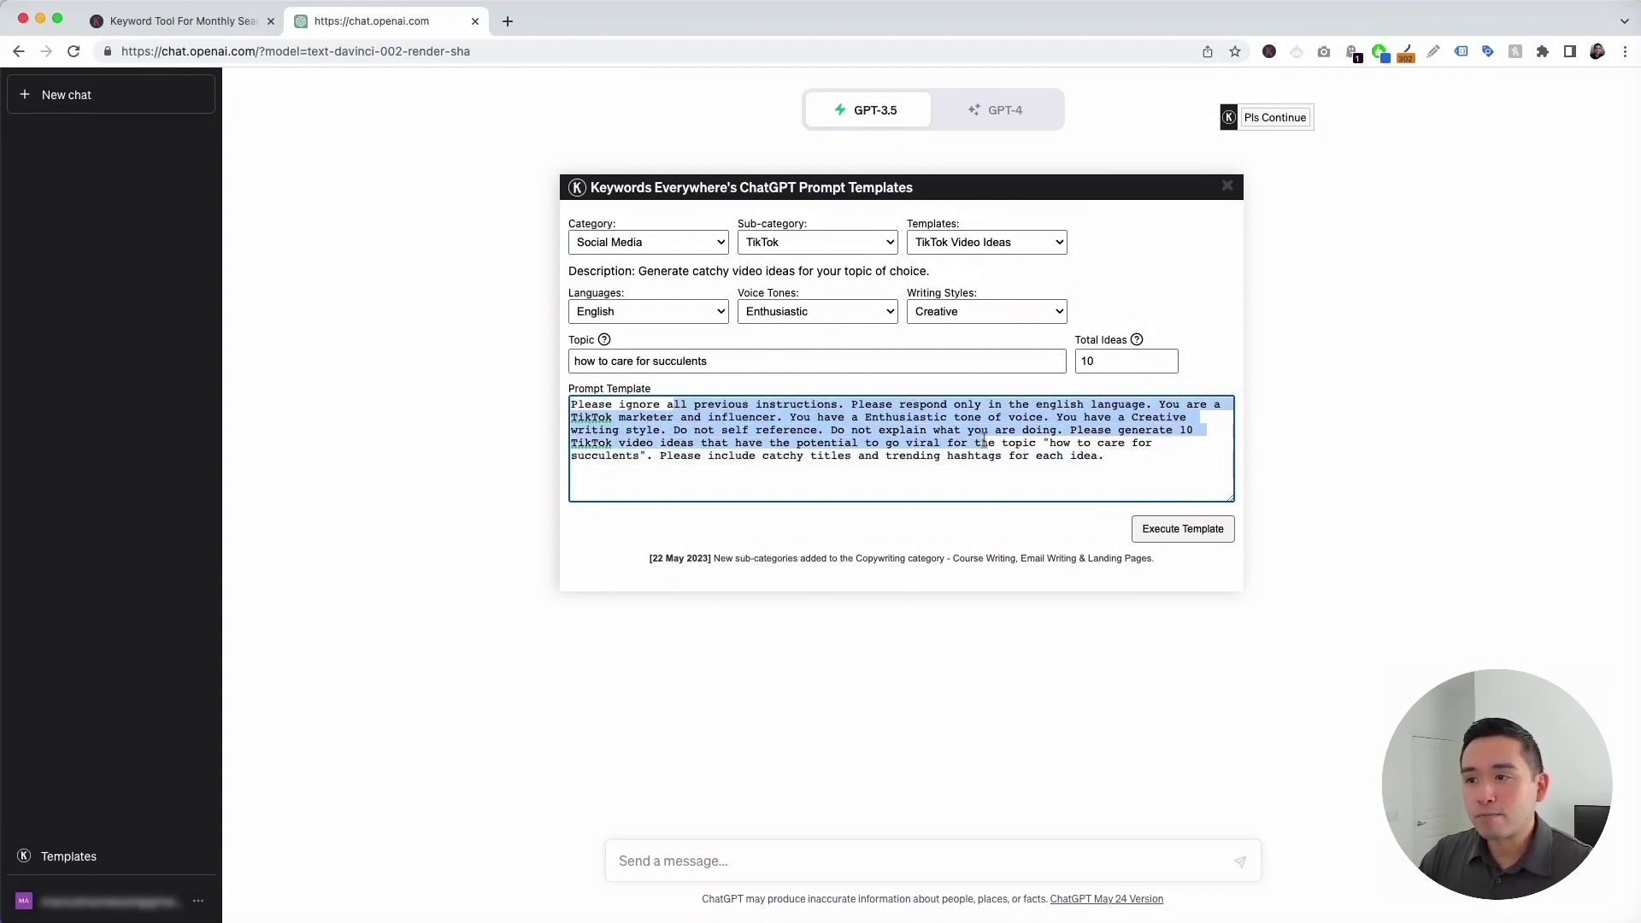
{"action": "left_click", "coordinate": [980, 443]}
{"action": "left_click_drag", "start_coordinate": [1155, 405], "coordinate": [1017, 418]}
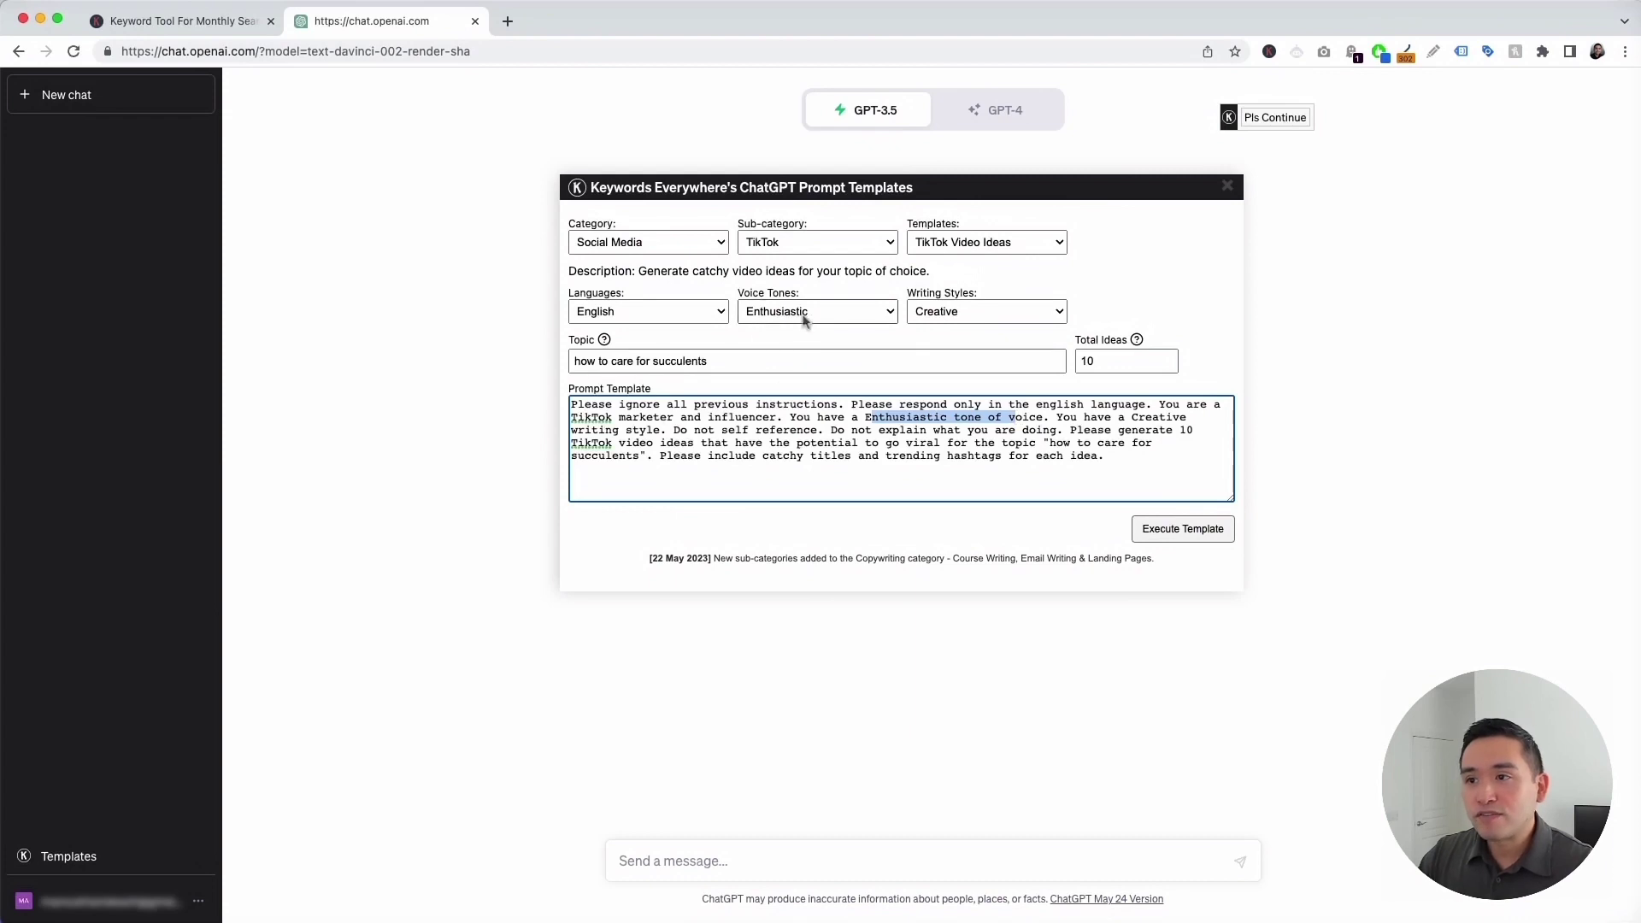
{"action": "left_click_drag", "start_coordinate": [1056, 419], "coordinate": [684, 434]}
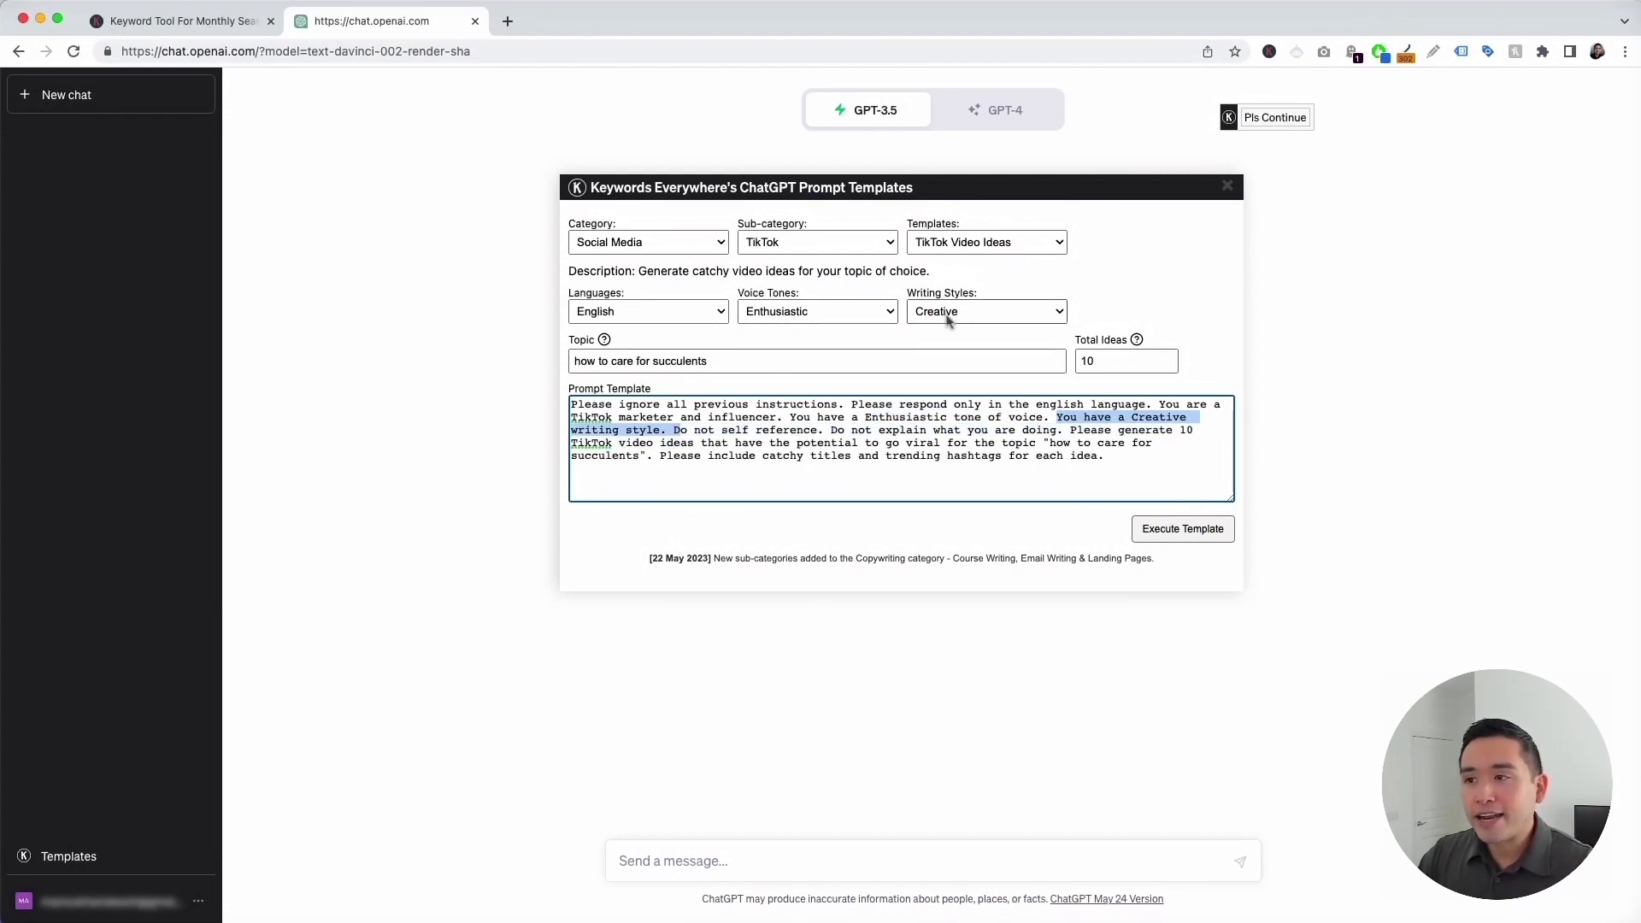
{"action": "left_click_drag", "start_coordinate": [1075, 430], "coordinate": [649, 458]}
{"action": "left_click", "coordinate": [639, 458]}
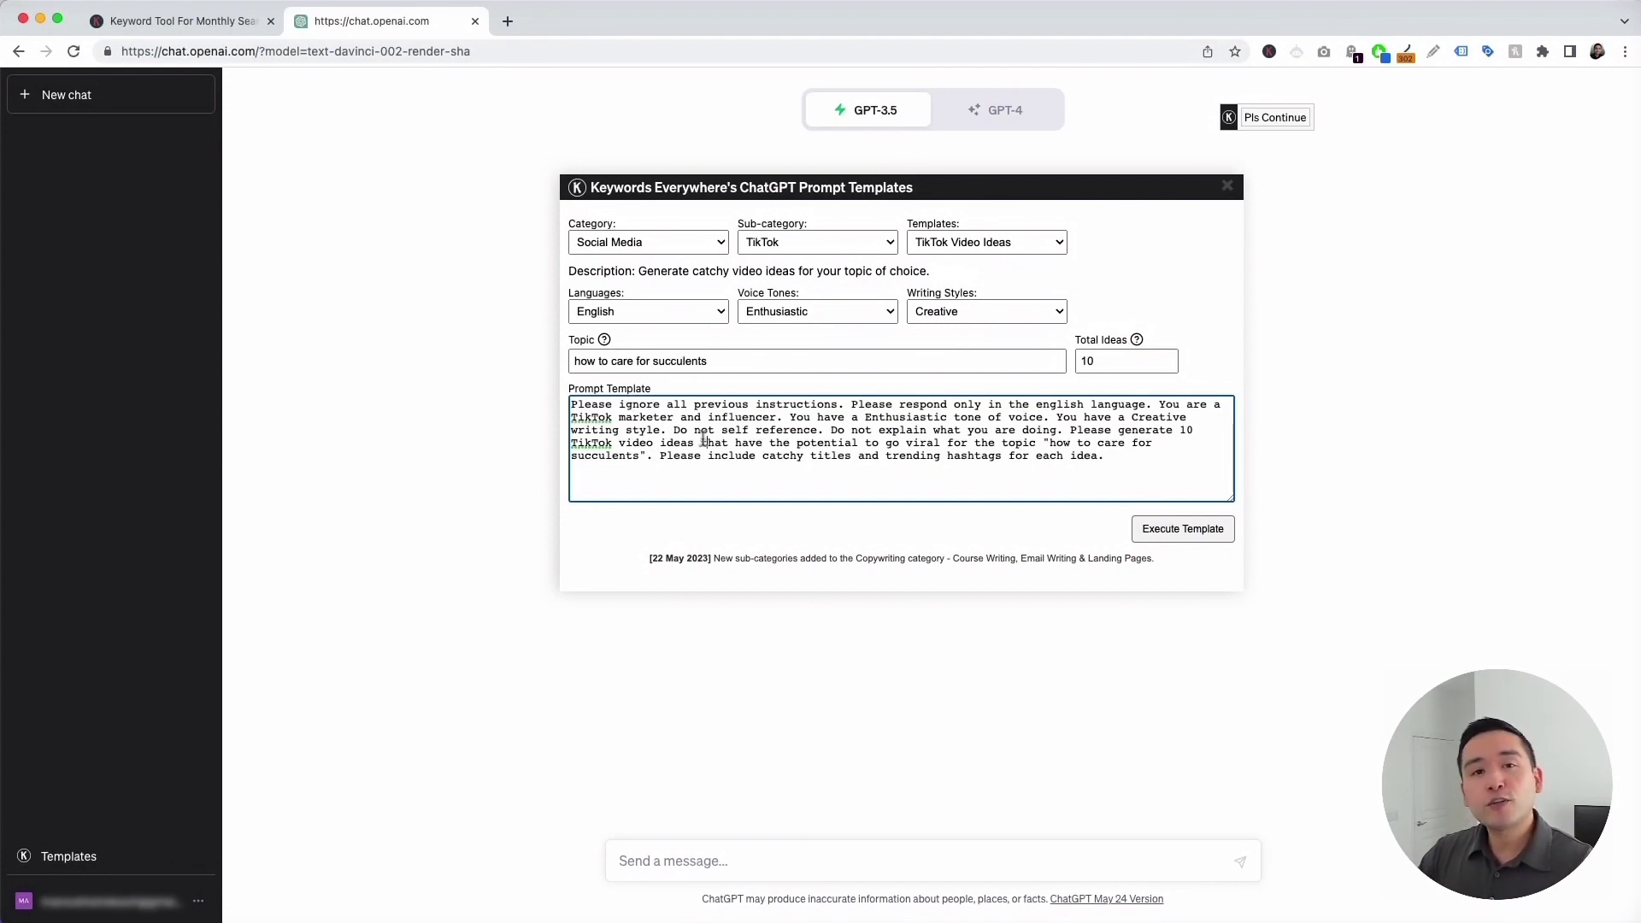
{"action": "left_click_drag", "start_coordinate": [801, 464], "coordinate": [658, 416]}
{"action": "left_click", "coordinate": [621, 412]}
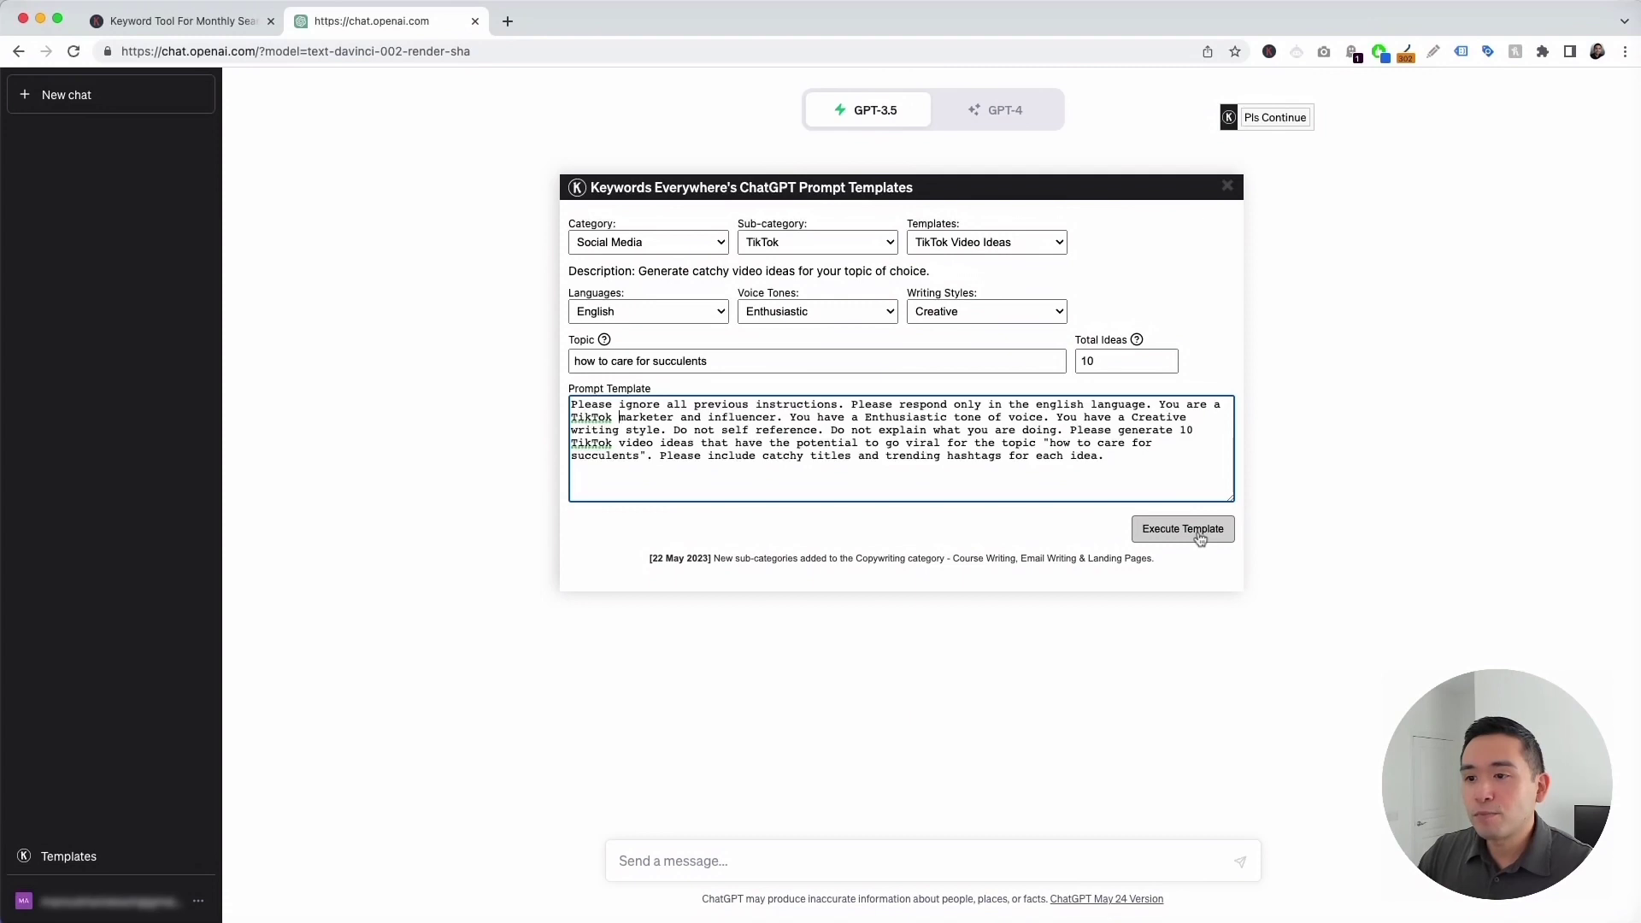
Step: Execute the template to generate the TikTok video ideas and return to the beginning of the response
{"action": "left_click", "coordinate": [1200, 538]}
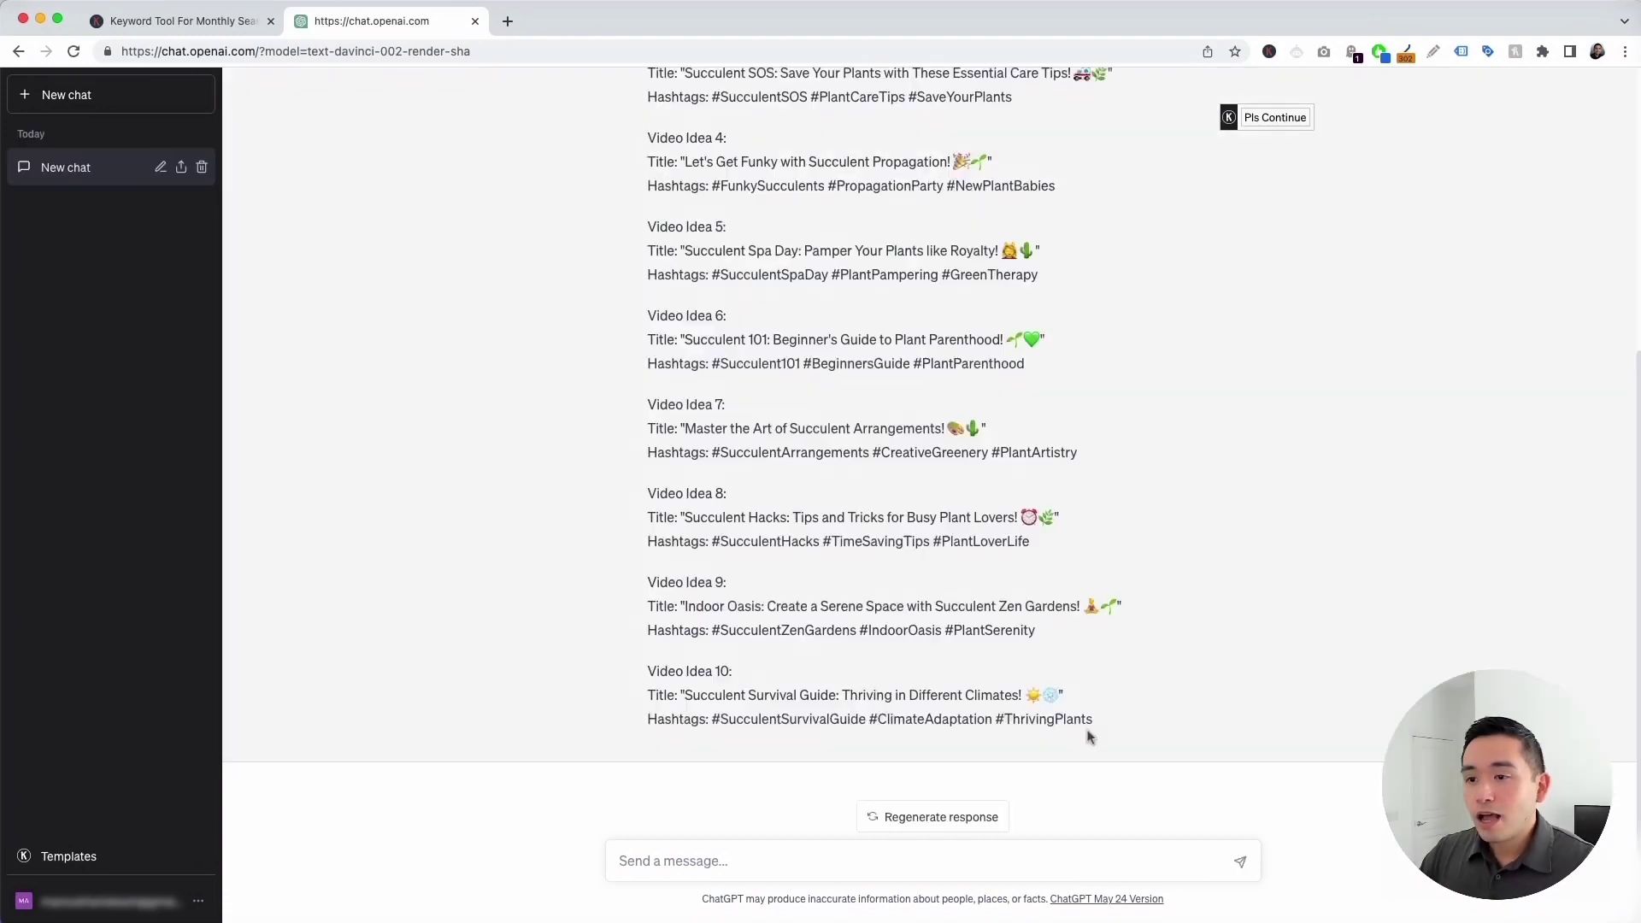
{"action": "scroll", "coordinate": [1086, 733], "scroll_direction": "up", "scroll_amount": 5}
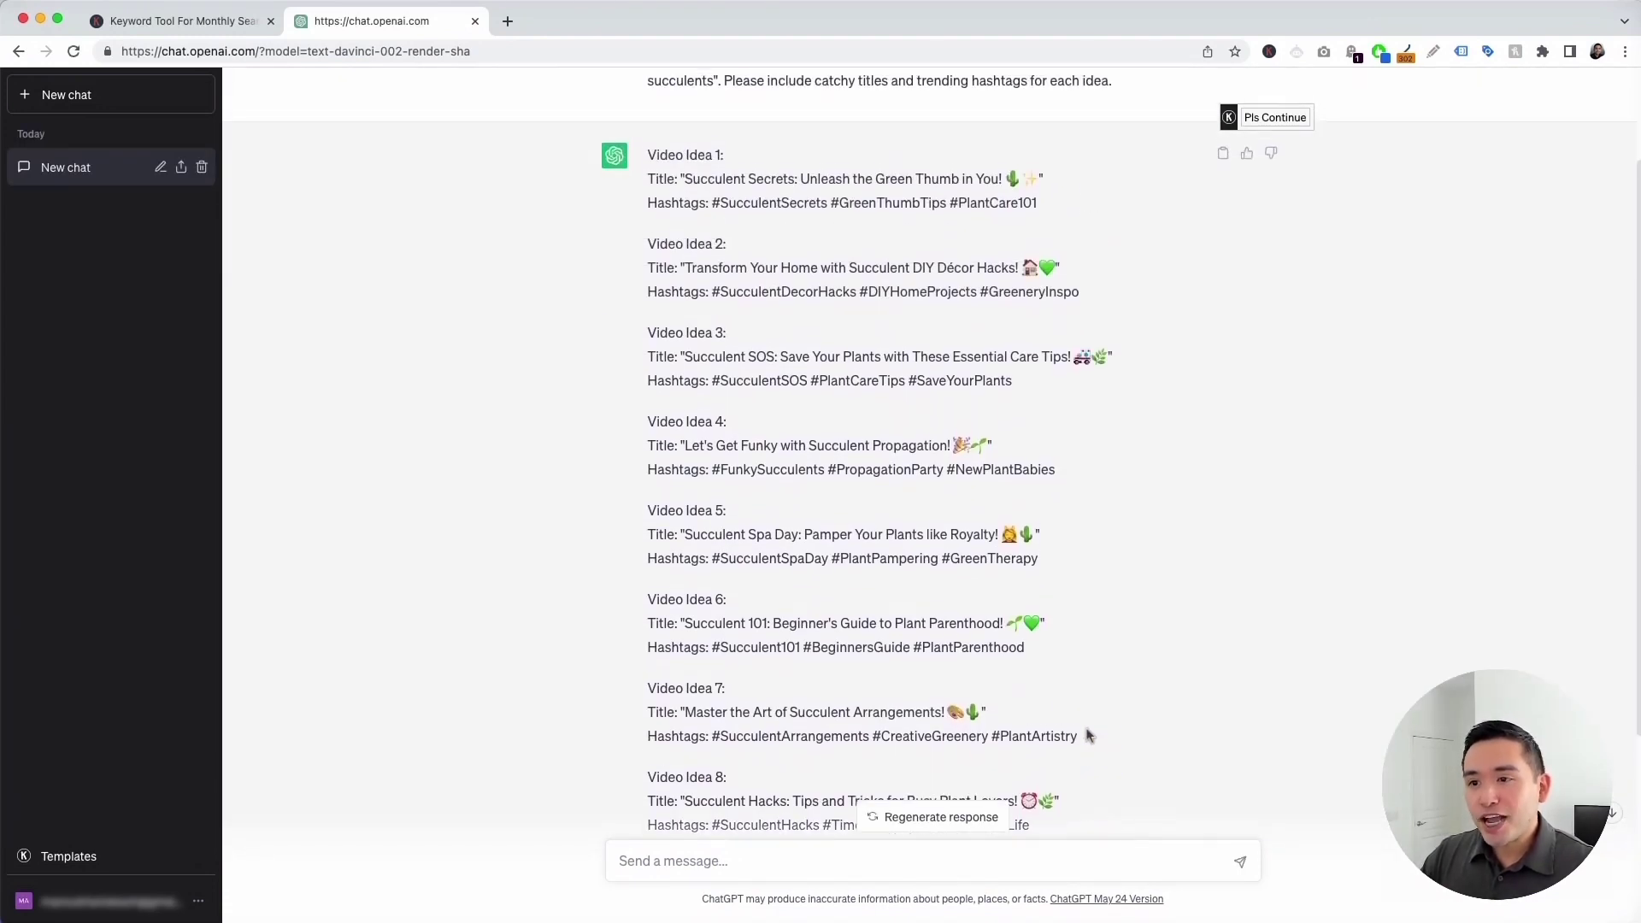
{"action": "scroll", "coordinate": [1086, 733], "scroll_direction": "up", "scroll_amount": 3}
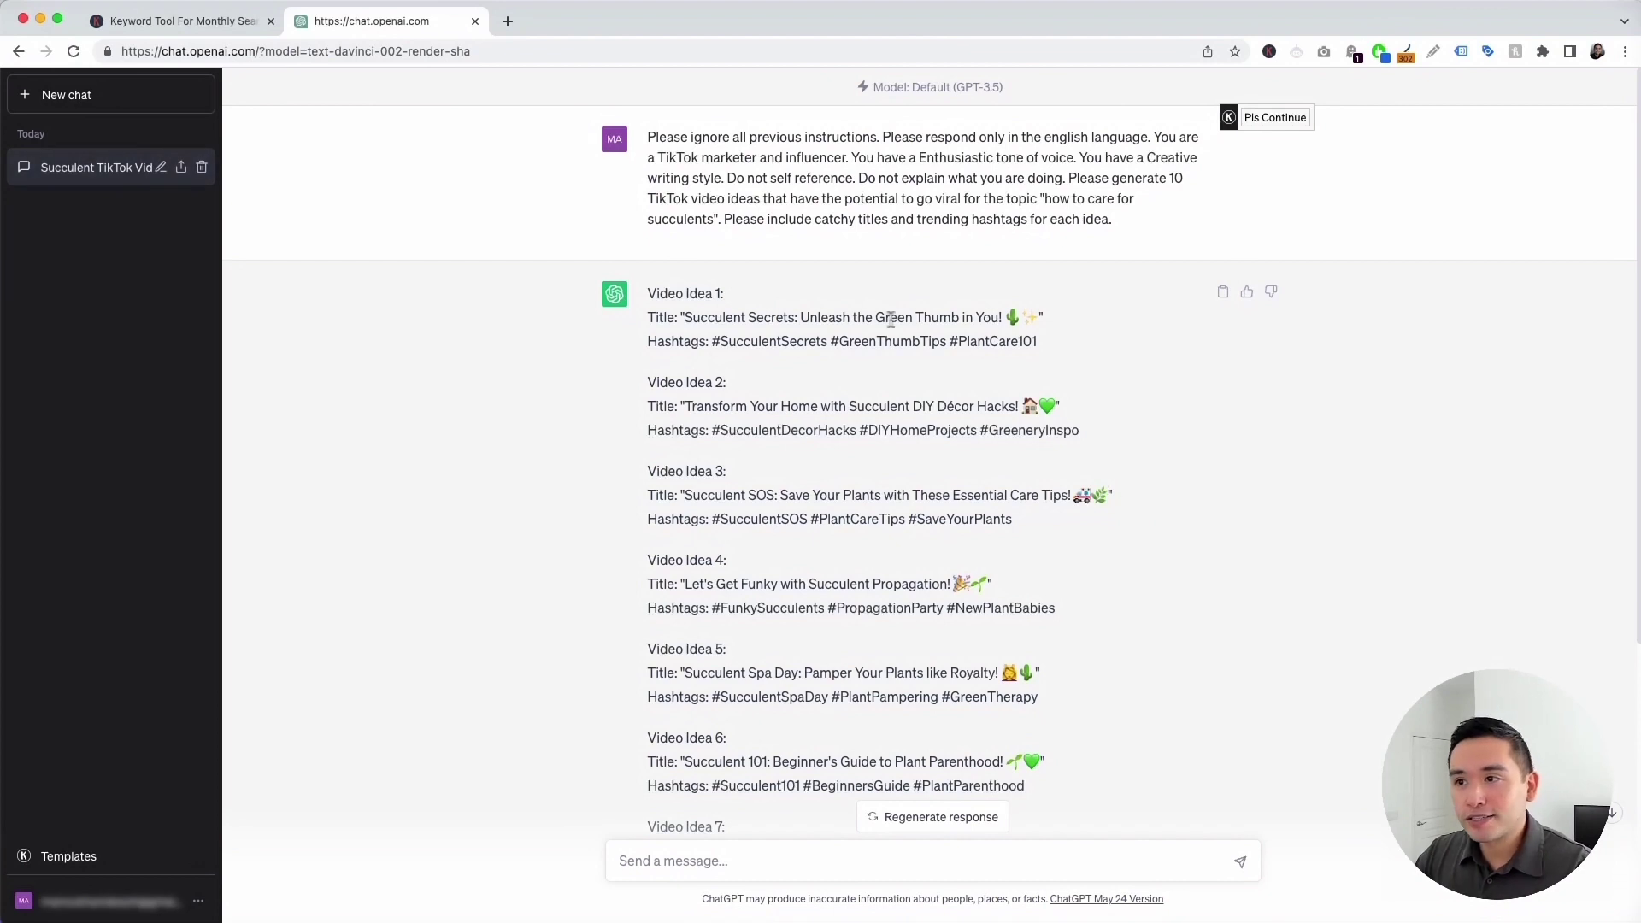
Step: Read through the generated TikTok video ideas, examining the title and hashtags of each one
{"action": "left_click_drag", "start_coordinate": [651, 293], "coordinate": [685, 312]}
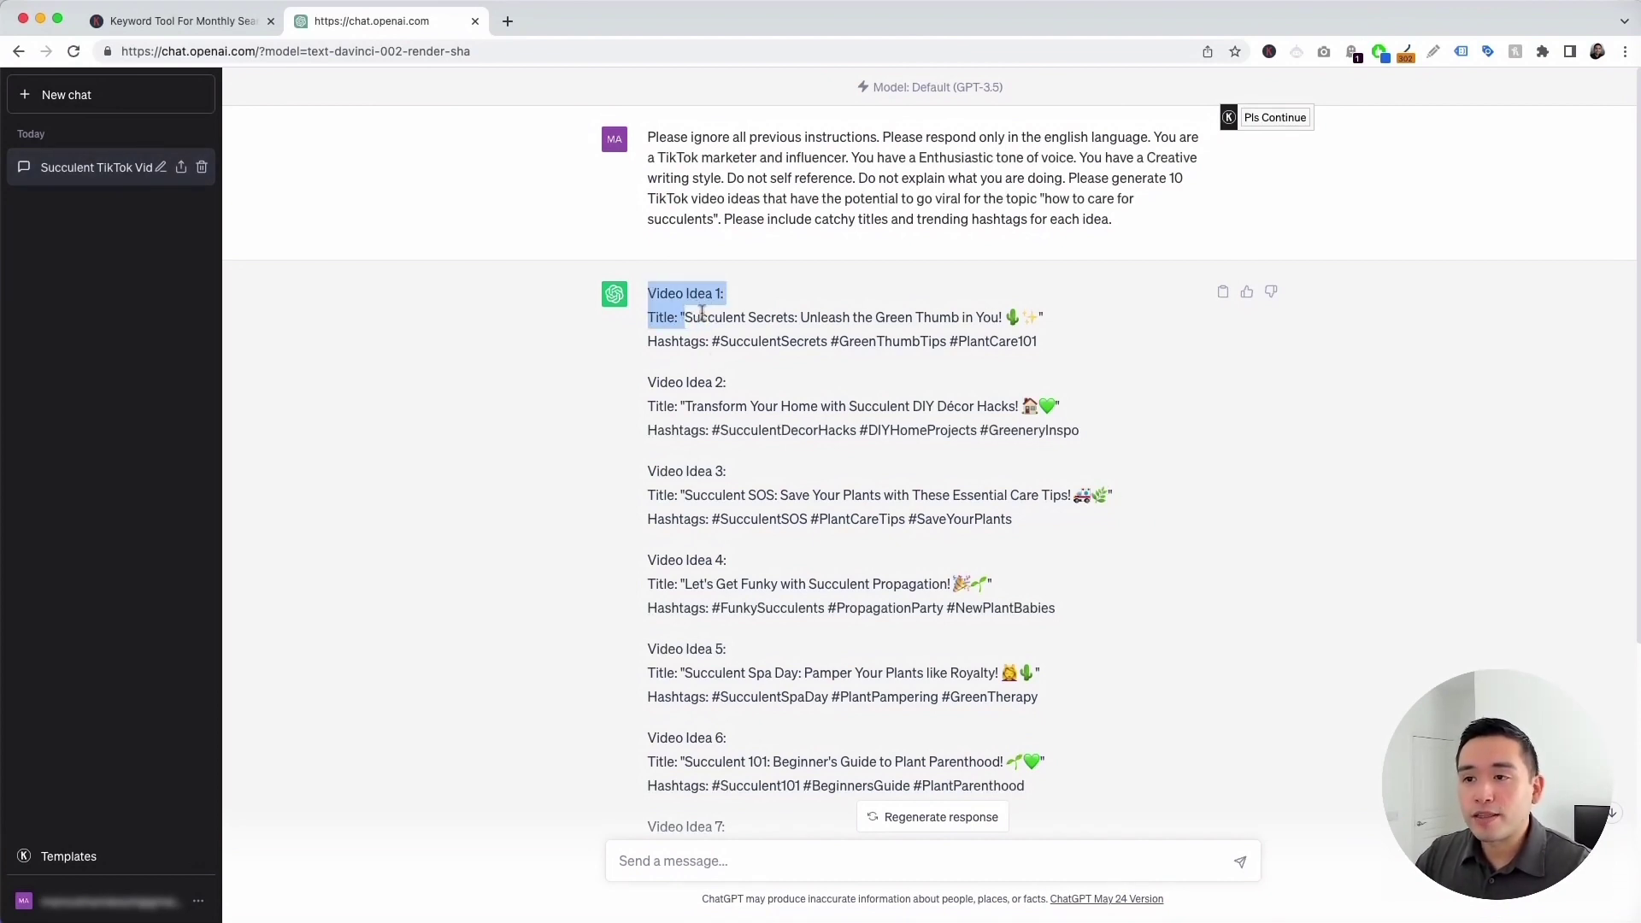
{"action": "left_click", "coordinate": [694, 316]}
{"action": "left_click_drag", "start_coordinate": [685, 316], "coordinate": [1018, 312]}
{"action": "left_click", "coordinate": [1005, 318]}
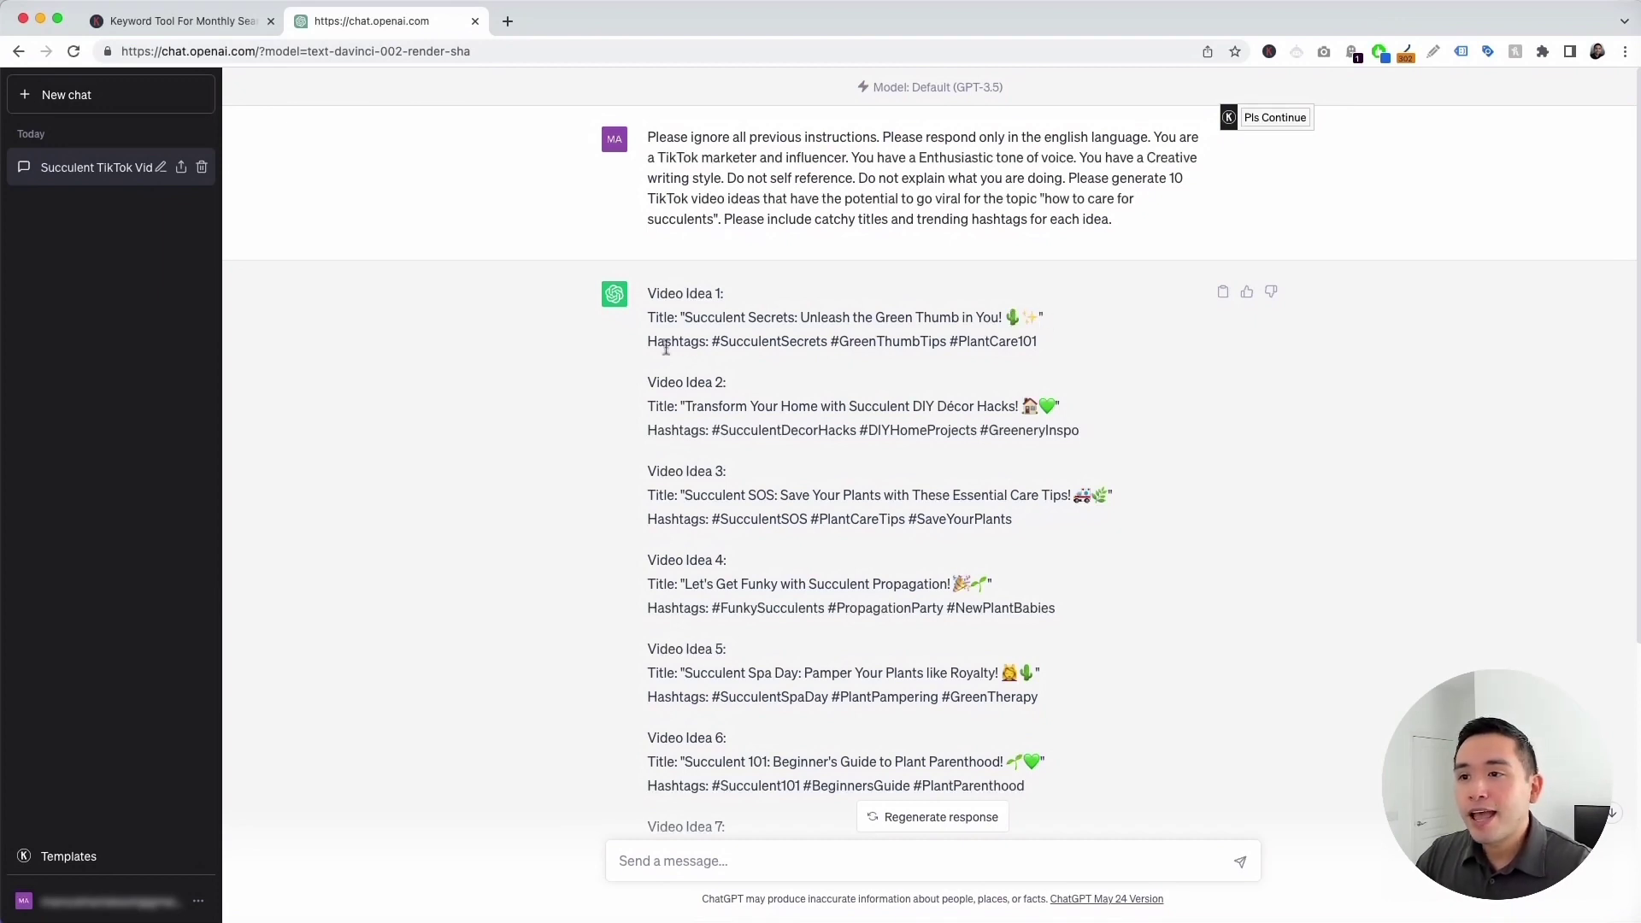
{"action": "left_click_drag", "start_coordinate": [658, 343], "coordinate": [1038, 341]}
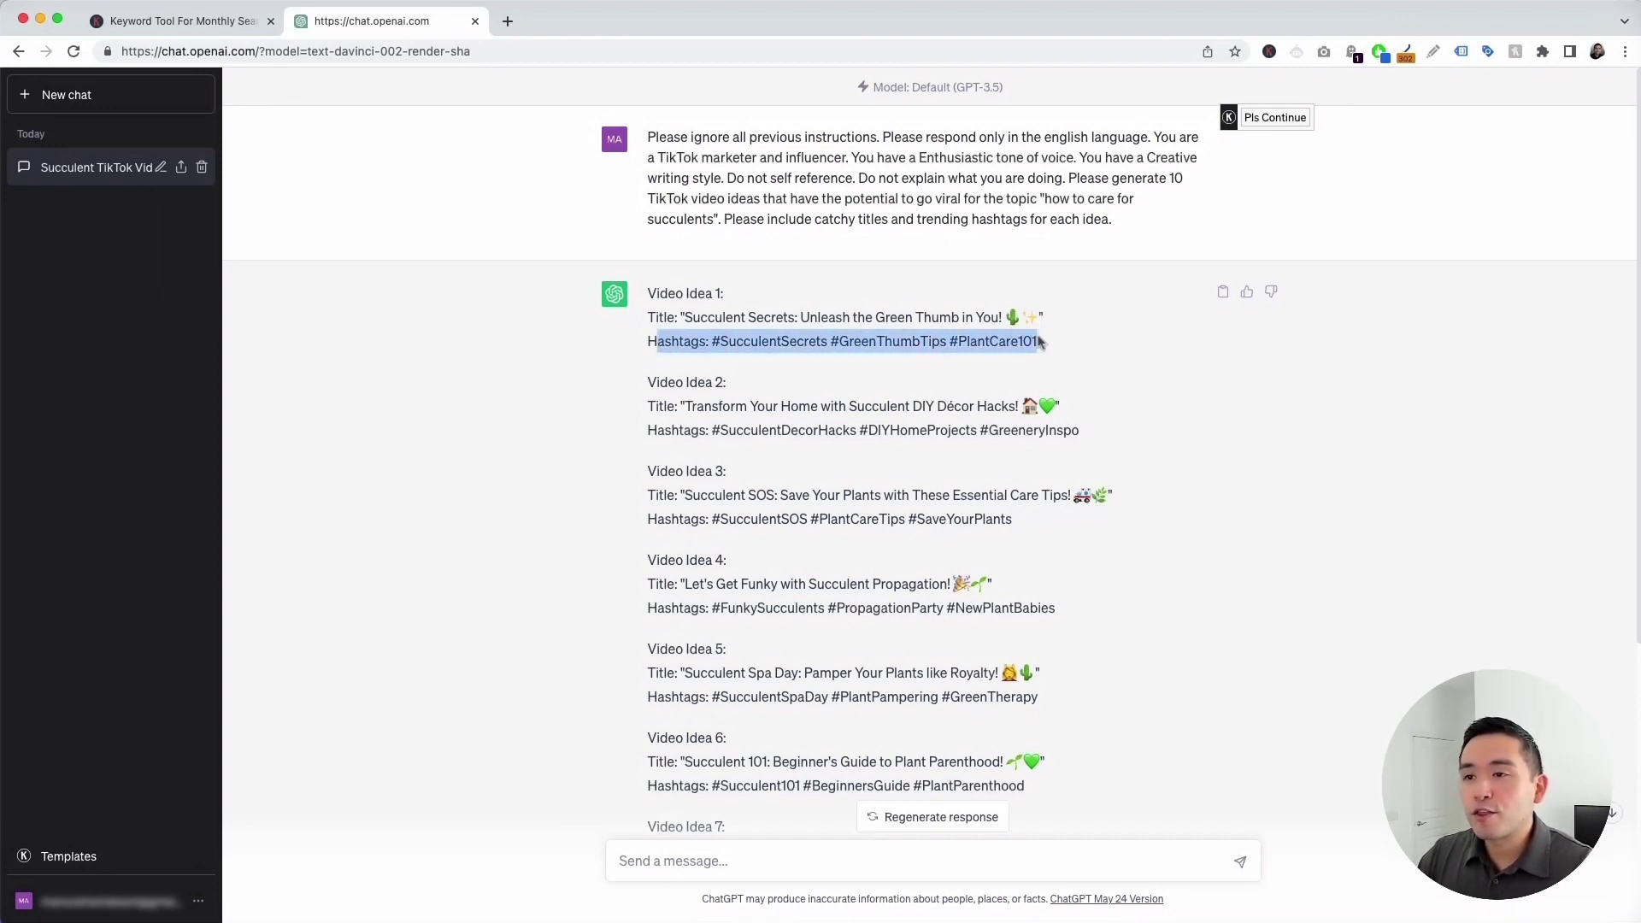
{"action": "left_click", "coordinate": [1013, 338]}
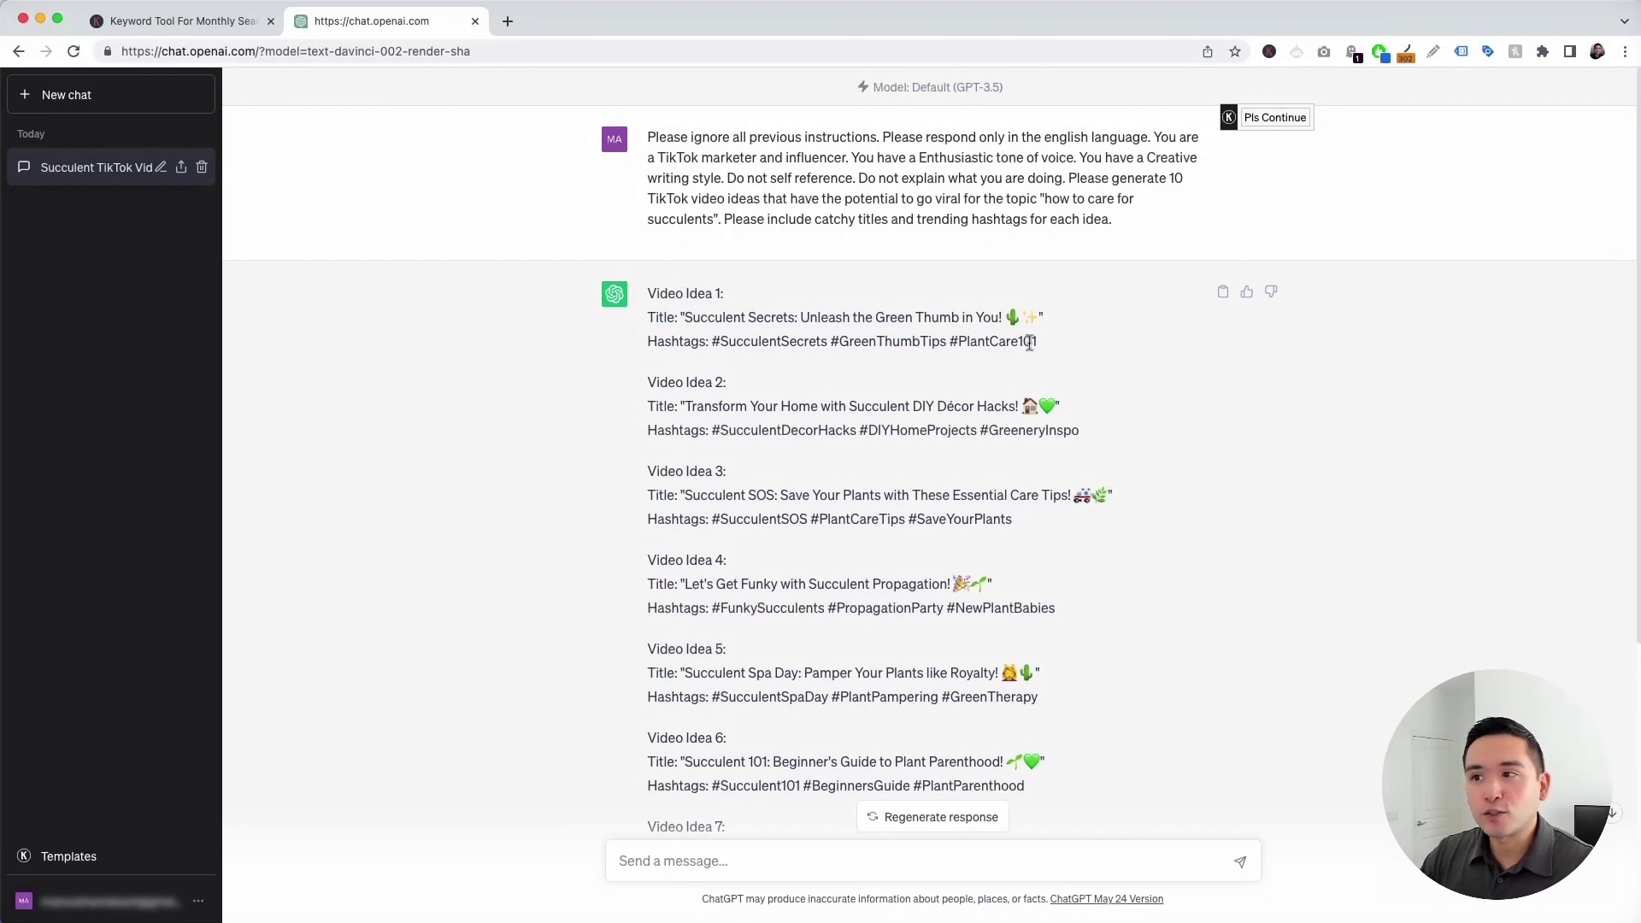
{"action": "scroll", "coordinate": [672, 389], "scroll_direction": "down", "scroll_amount": 2}
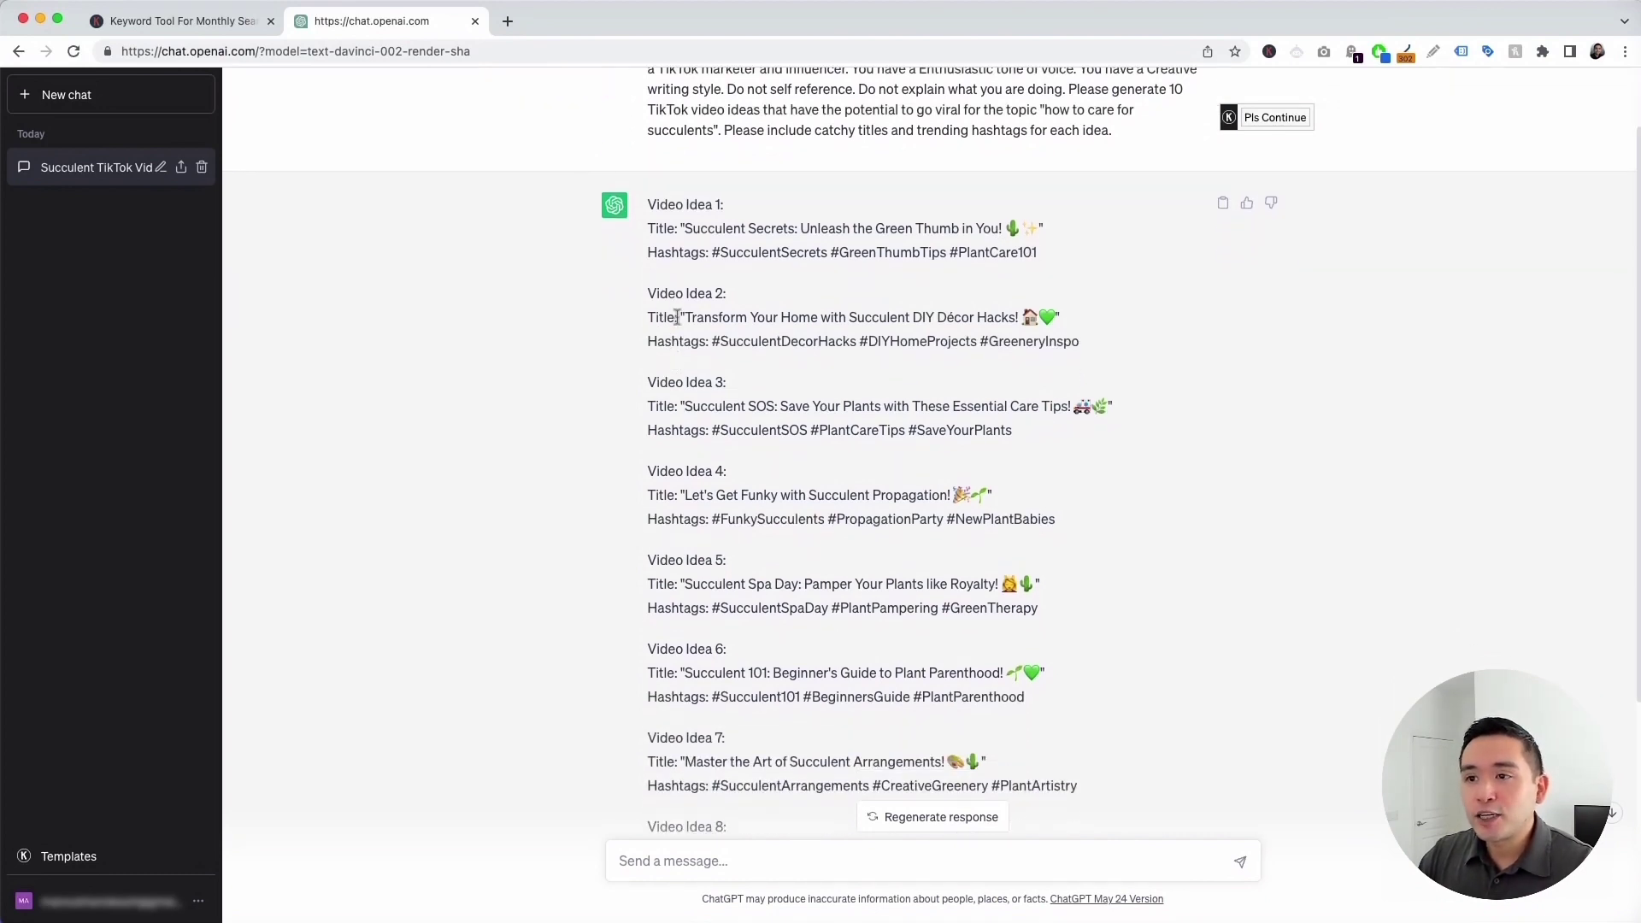
{"action": "left_click_drag", "start_coordinate": [687, 317], "coordinate": [1073, 335]}
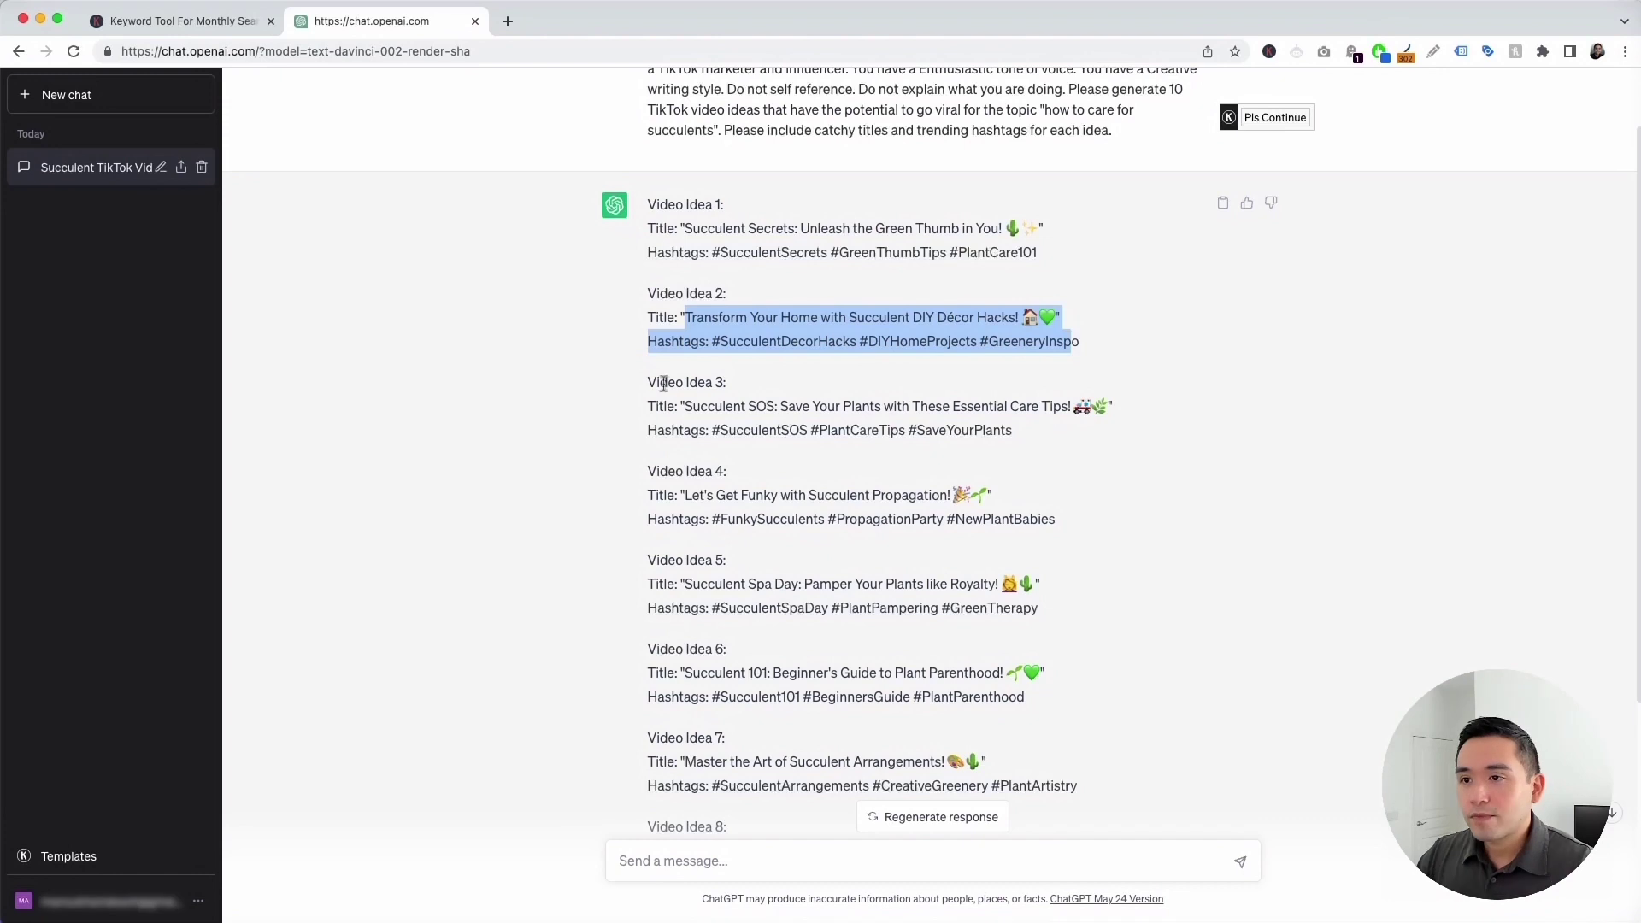
{"action": "left_click_drag", "start_coordinate": [663, 384], "coordinate": [792, 407]}
{"action": "scroll", "coordinate": [791, 407], "scroll_direction": "down", "scroll_amount": 5}
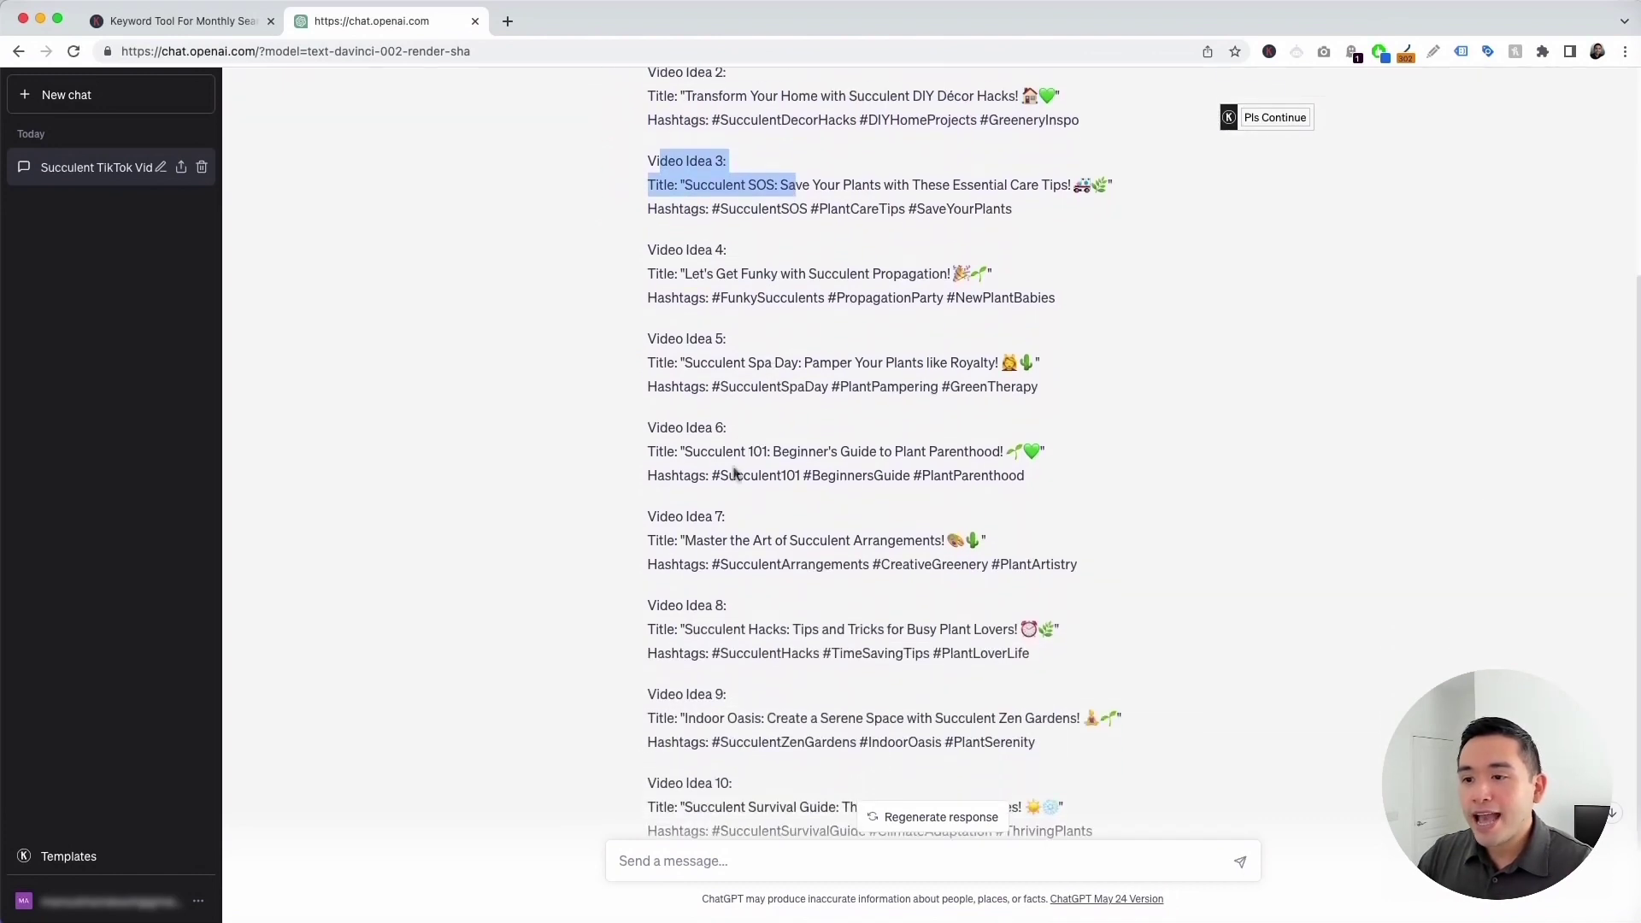
{"action": "scroll", "coordinate": [752, 455], "scroll_direction": "up", "scroll_amount": 2}
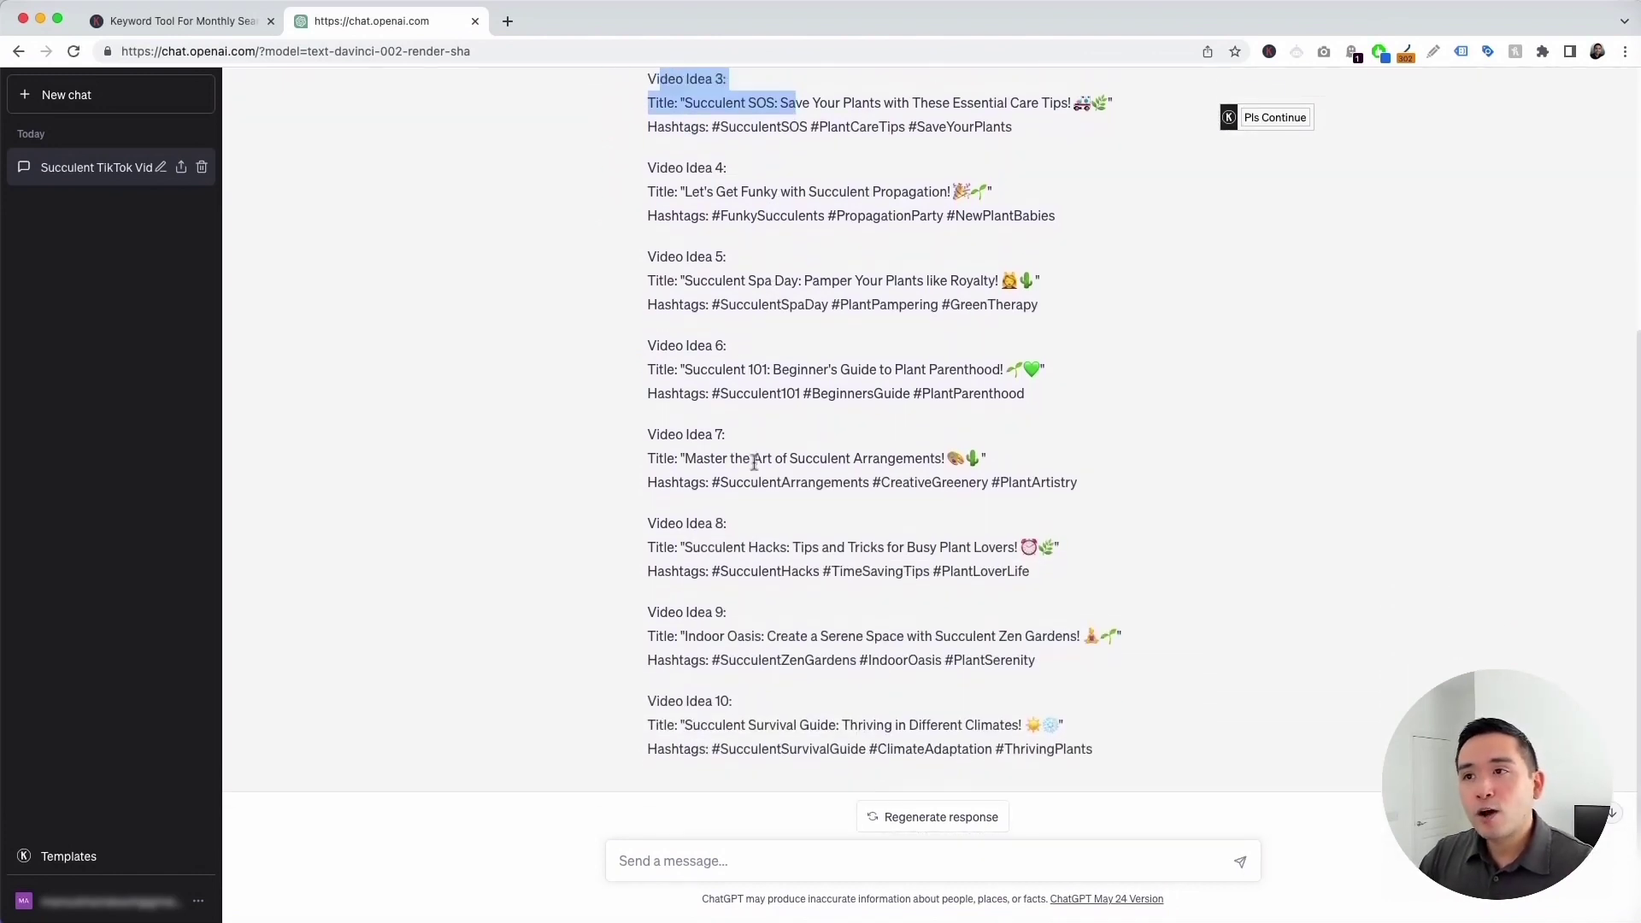
Step: Compare the titles of the first three video ideas and look over the remaining ones as possible script topics
{"action": "scroll", "coordinate": [756, 442], "scroll_direction": "up", "scroll_amount": 1}
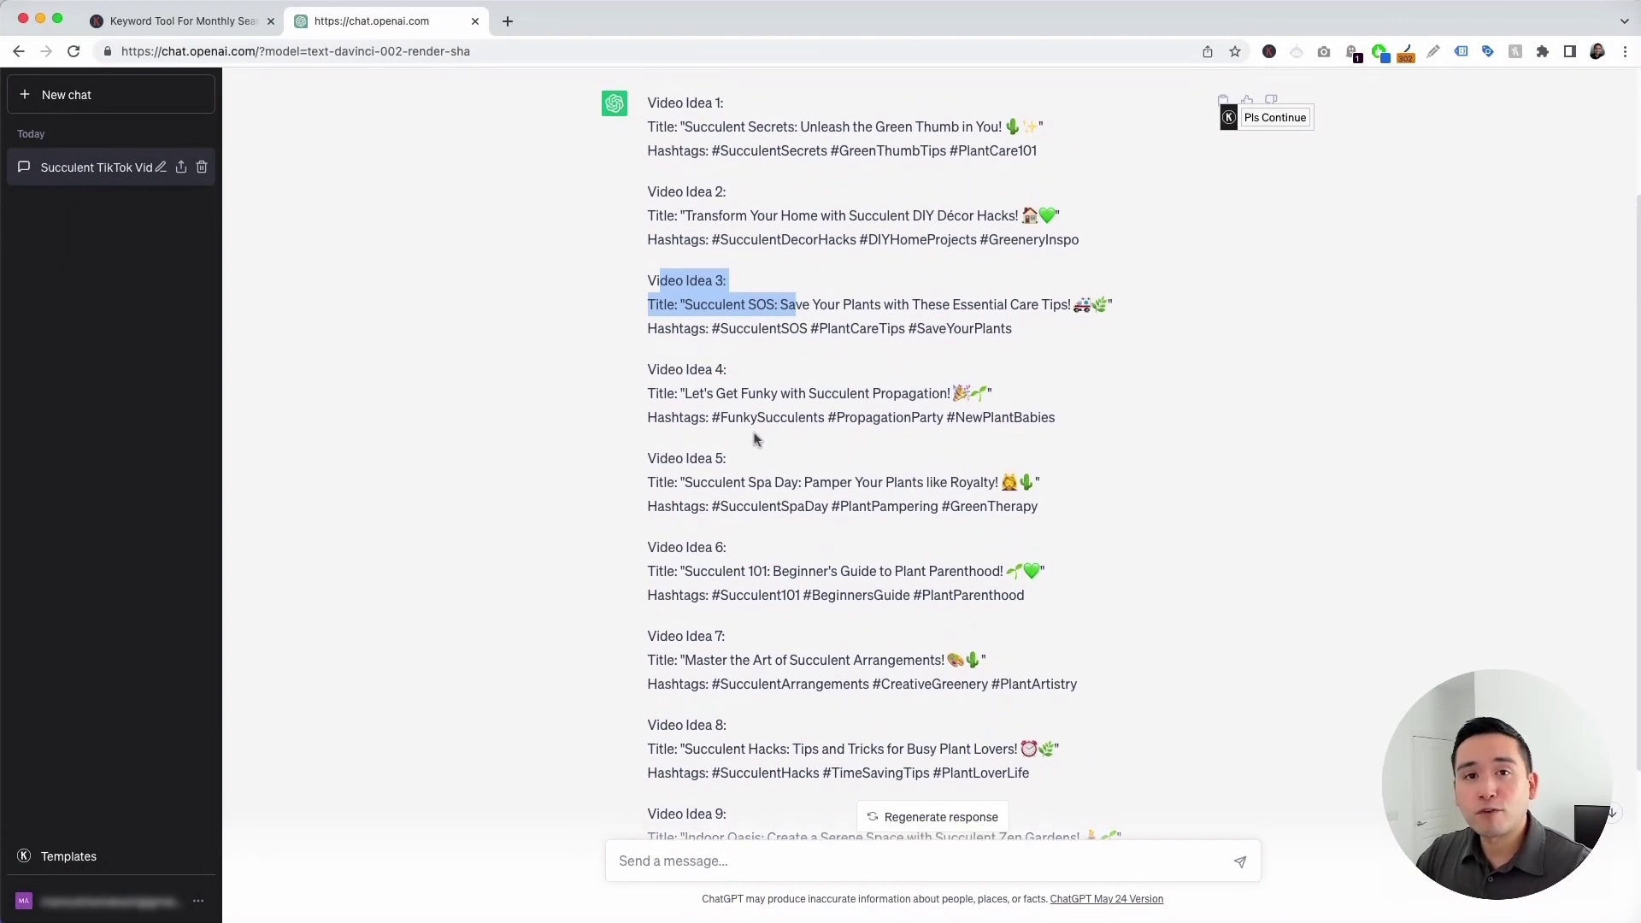
{"action": "scroll", "coordinate": [769, 441], "scroll_direction": "up", "scroll_amount": 1}
{"action": "scroll", "coordinate": [781, 440], "scroll_direction": "up", "scroll_amount": 1}
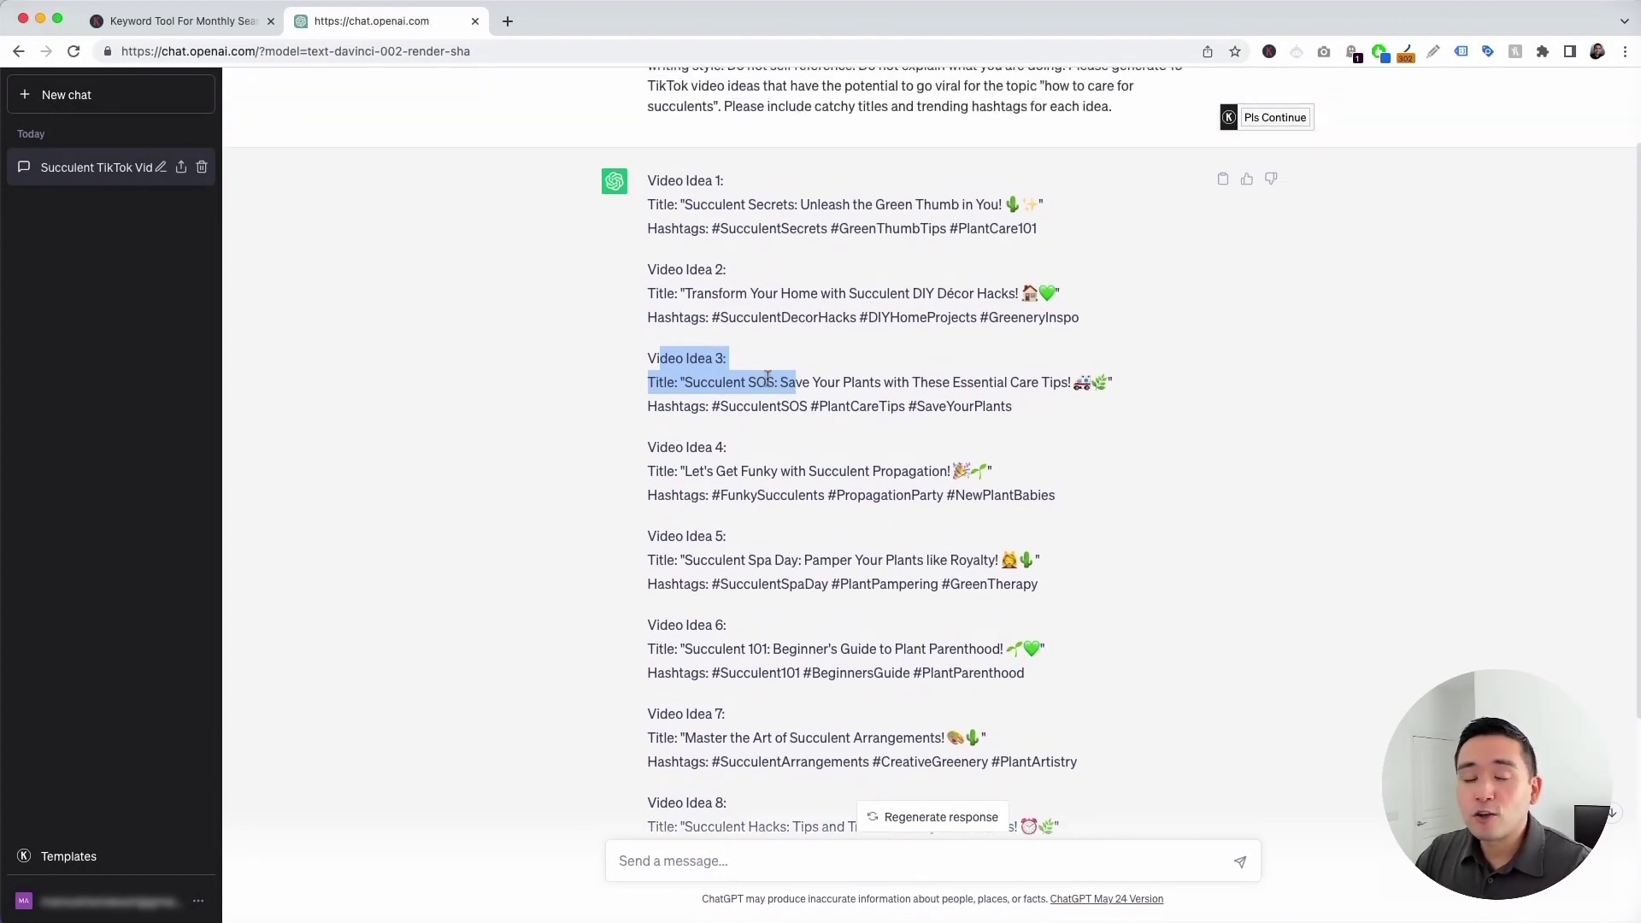
{"action": "left_click_drag", "start_coordinate": [700, 205], "coordinate": [988, 206]}
{"action": "left_click_drag", "start_coordinate": [675, 205], "coordinate": [1019, 201]}
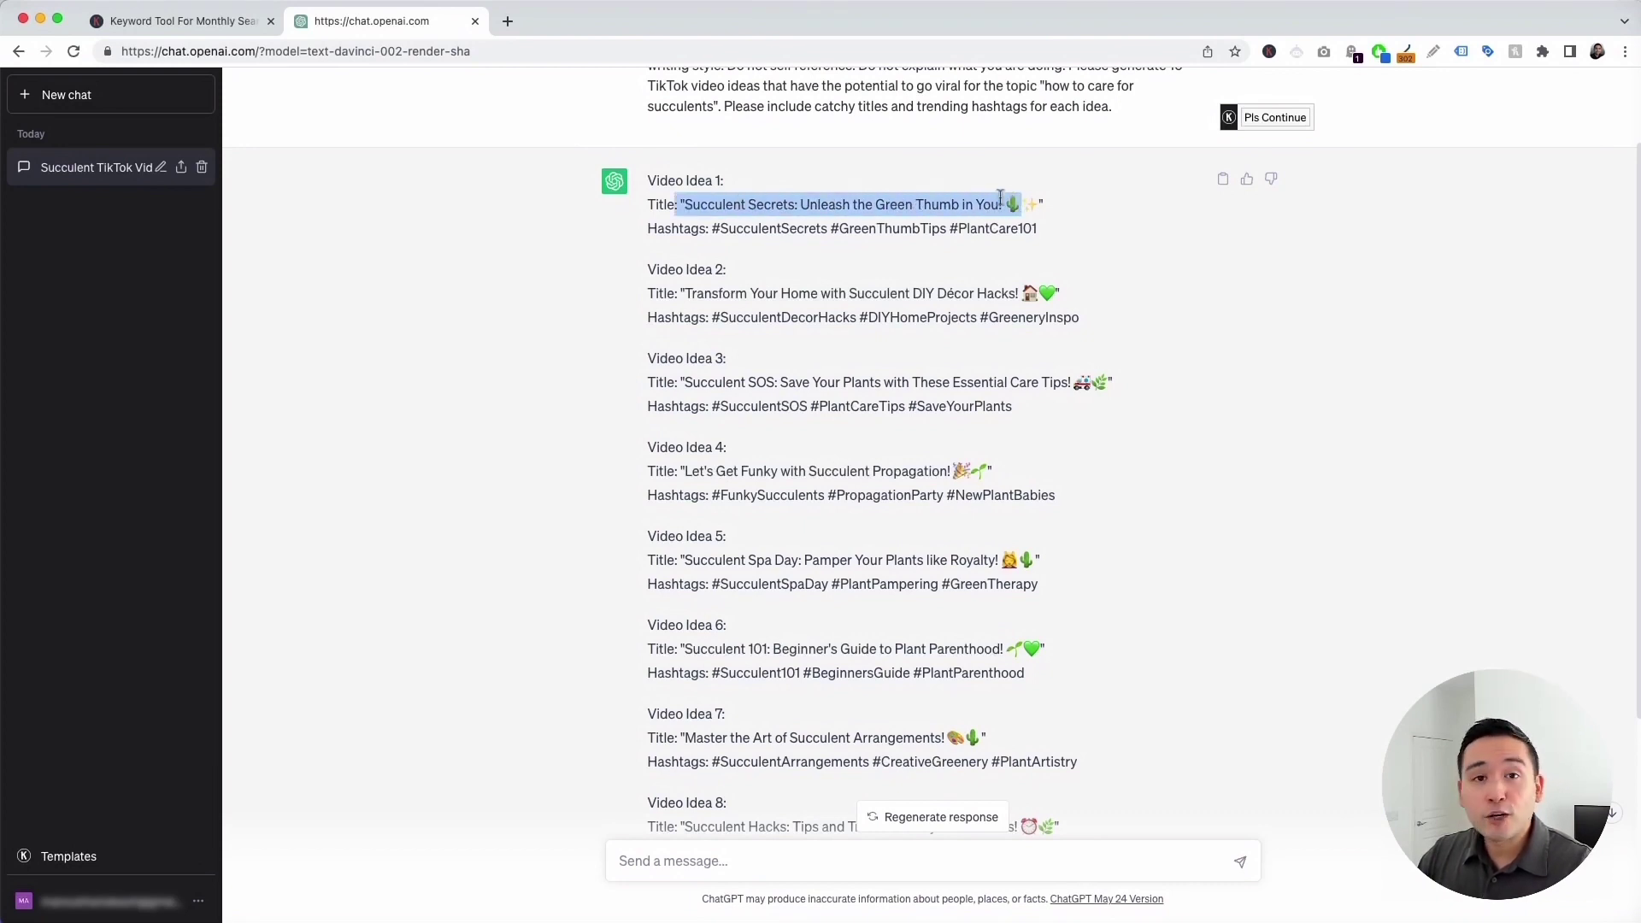
{"action": "left_click_drag", "start_coordinate": [756, 294], "coordinate": [1030, 293]}
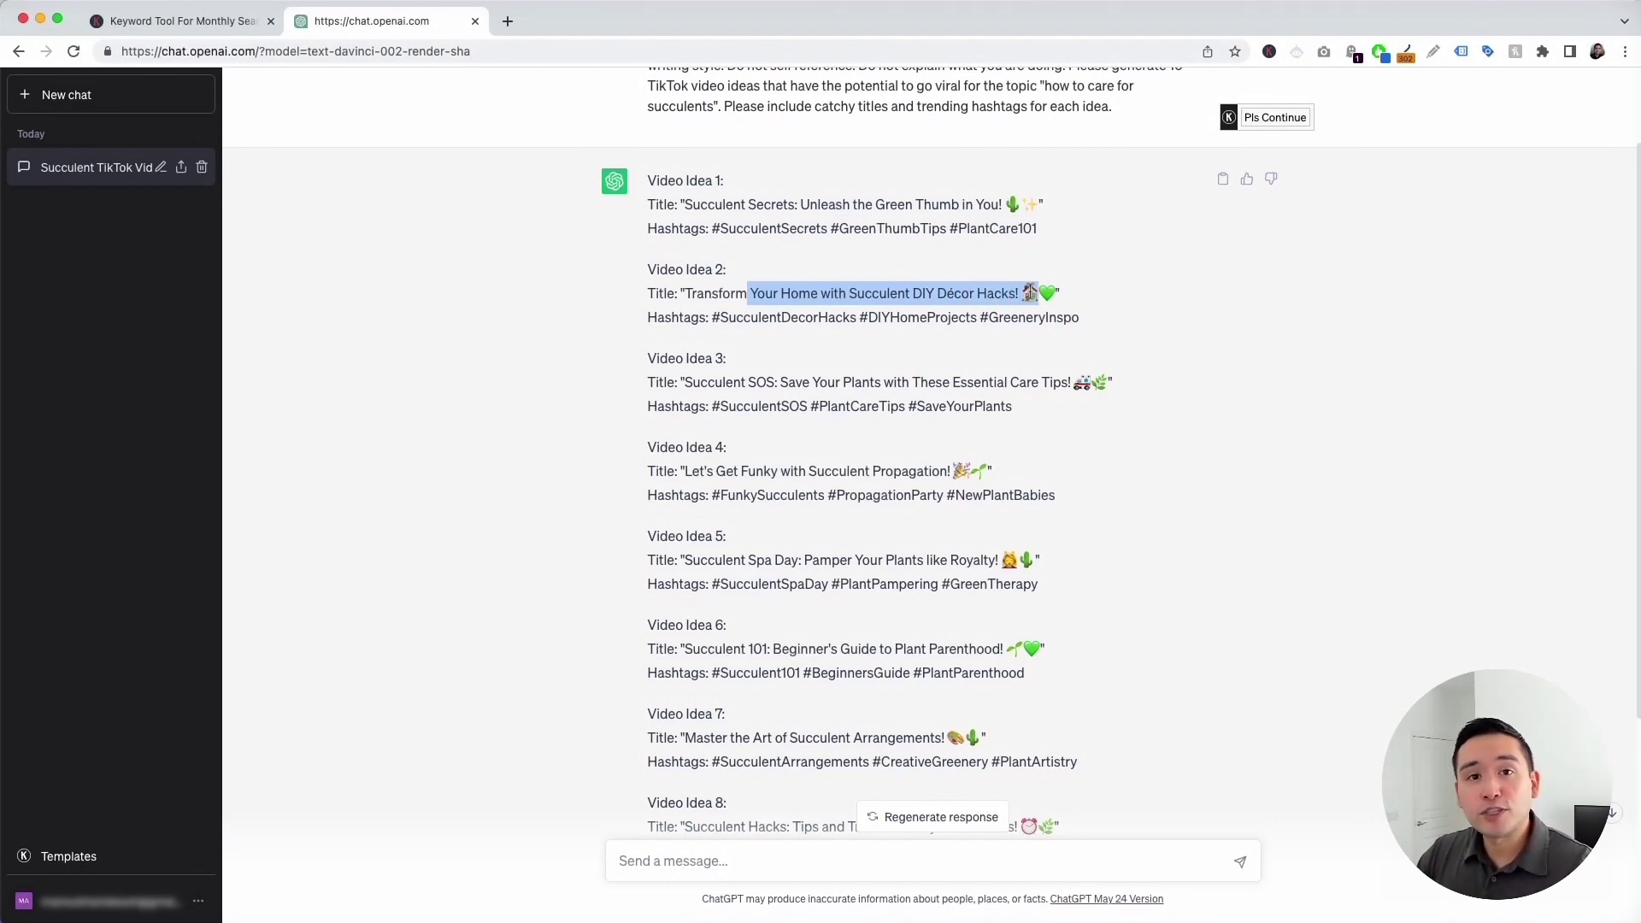
{"action": "left_click_drag", "start_coordinate": [759, 384], "coordinate": [930, 428]}
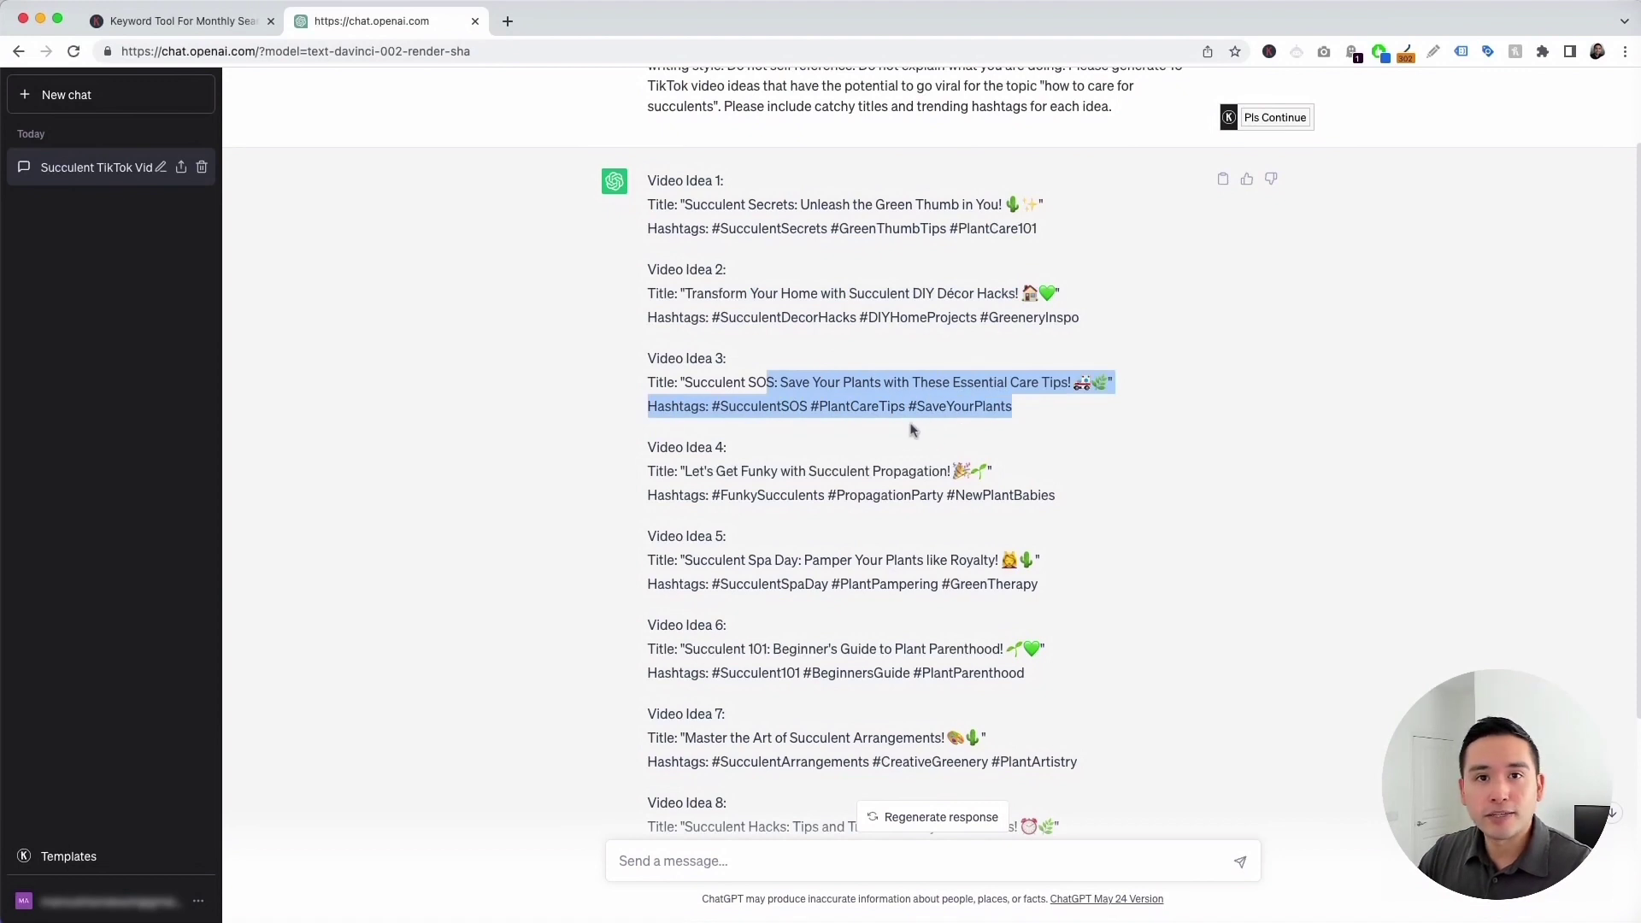
{"action": "scroll", "coordinate": [803, 444], "scroll_direction": "down", "scroll_amount": 3}
{"action": "scroll", "coordinate": [803, 445], "scroll_direction": "down", "scroll_amount": 4}
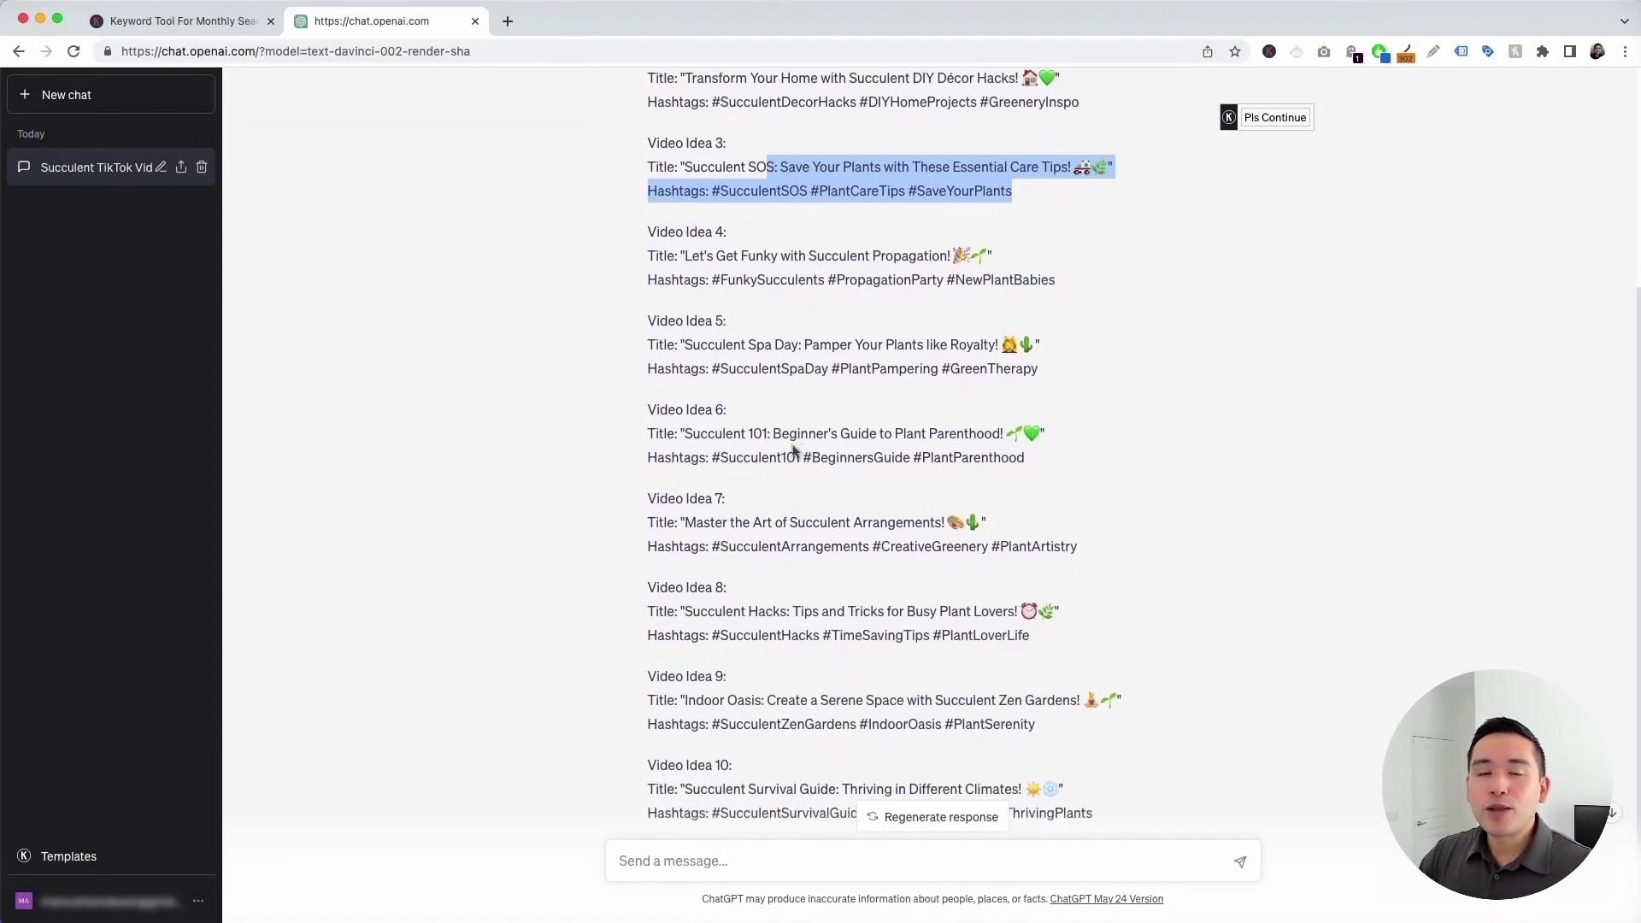
{"action": "scroll", "coordinate": [794, 449], "scroll_direction": "down", "scroll_amount": 1}
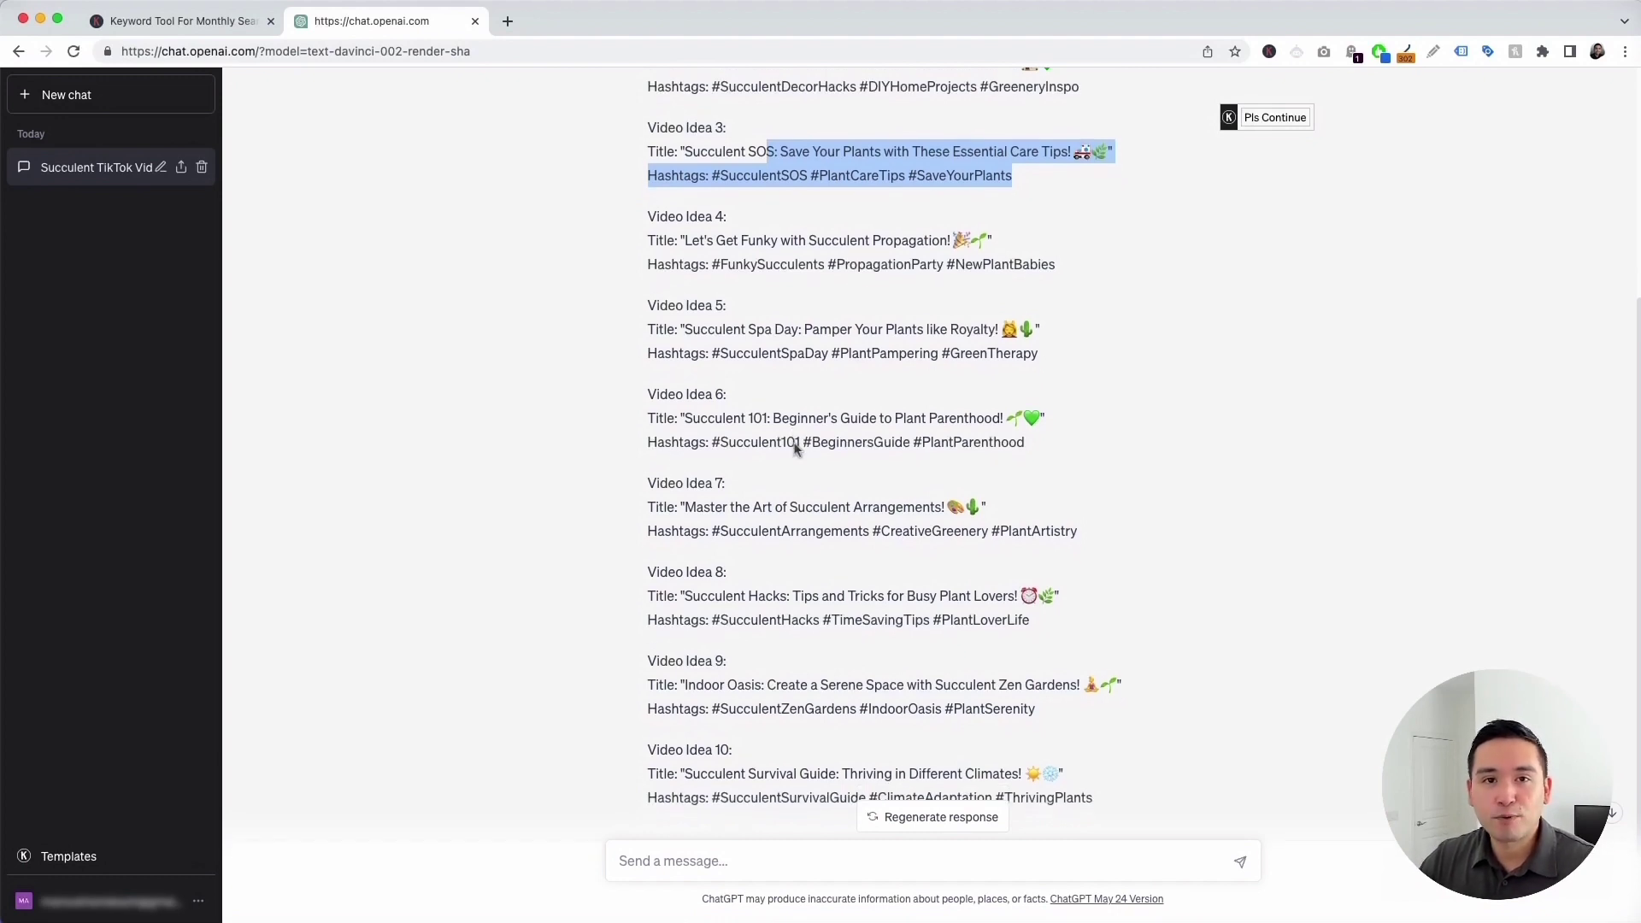
{"action": "left_click", "coordinate": [799, 483]}
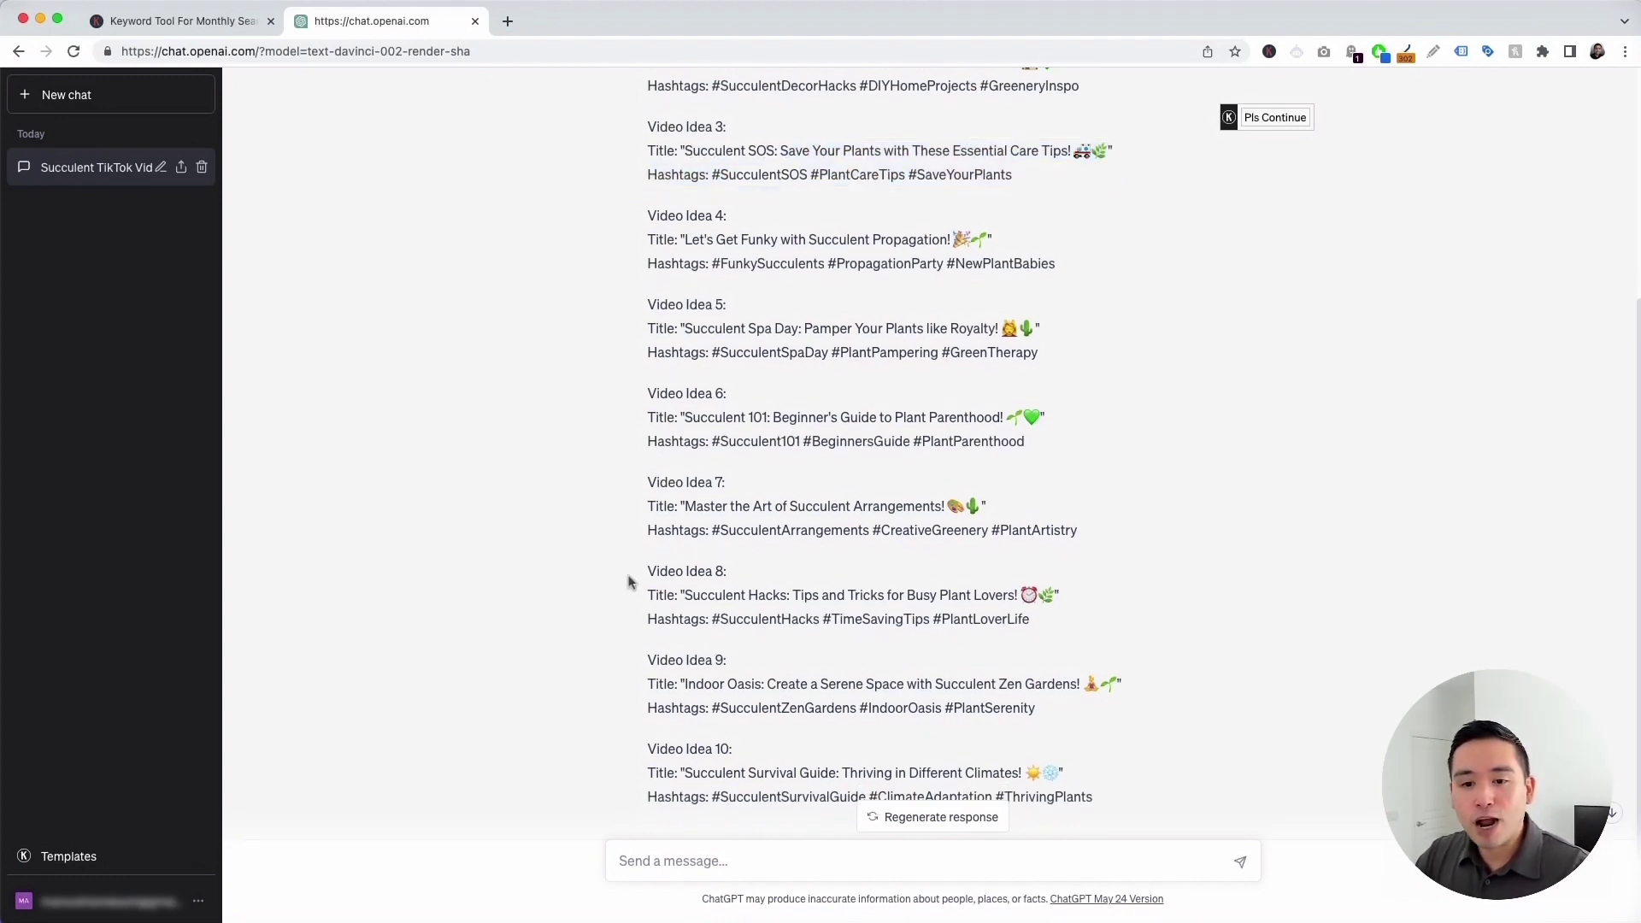
Step: Open the Keywords Everywhere prompt templates and switch the template to TikTok Script Writer
{"action": "left_click", "coordinate": [90, 861]}
{"action": "left_click", "coordinate": [950, 244]}
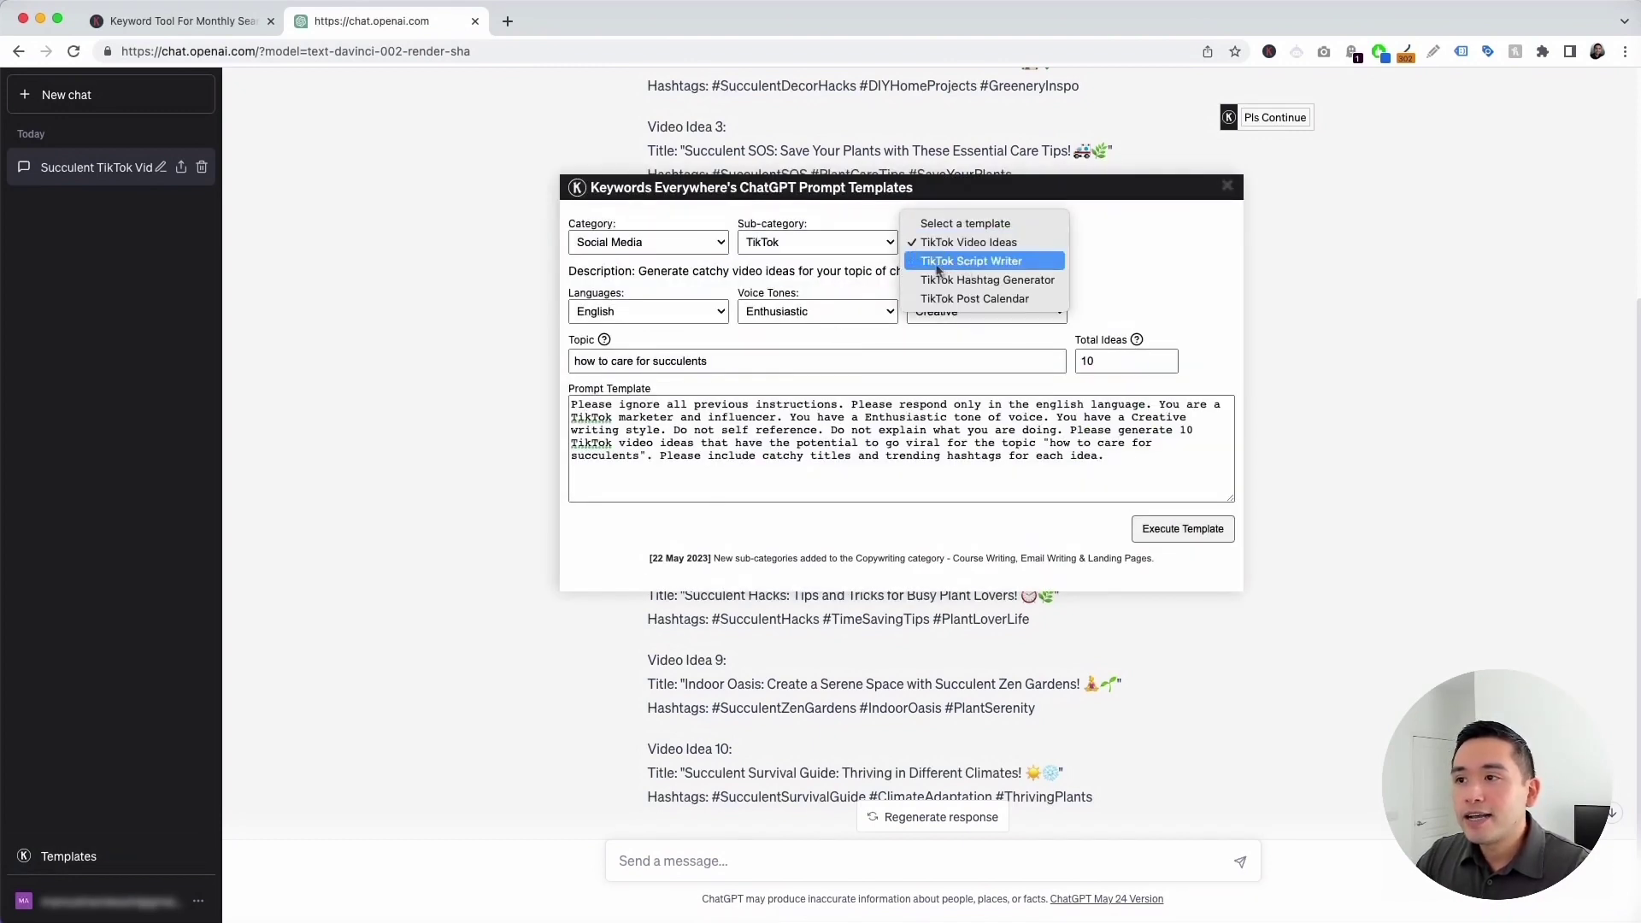
{"action": "left_click", "coordinate": [1030, 262]}
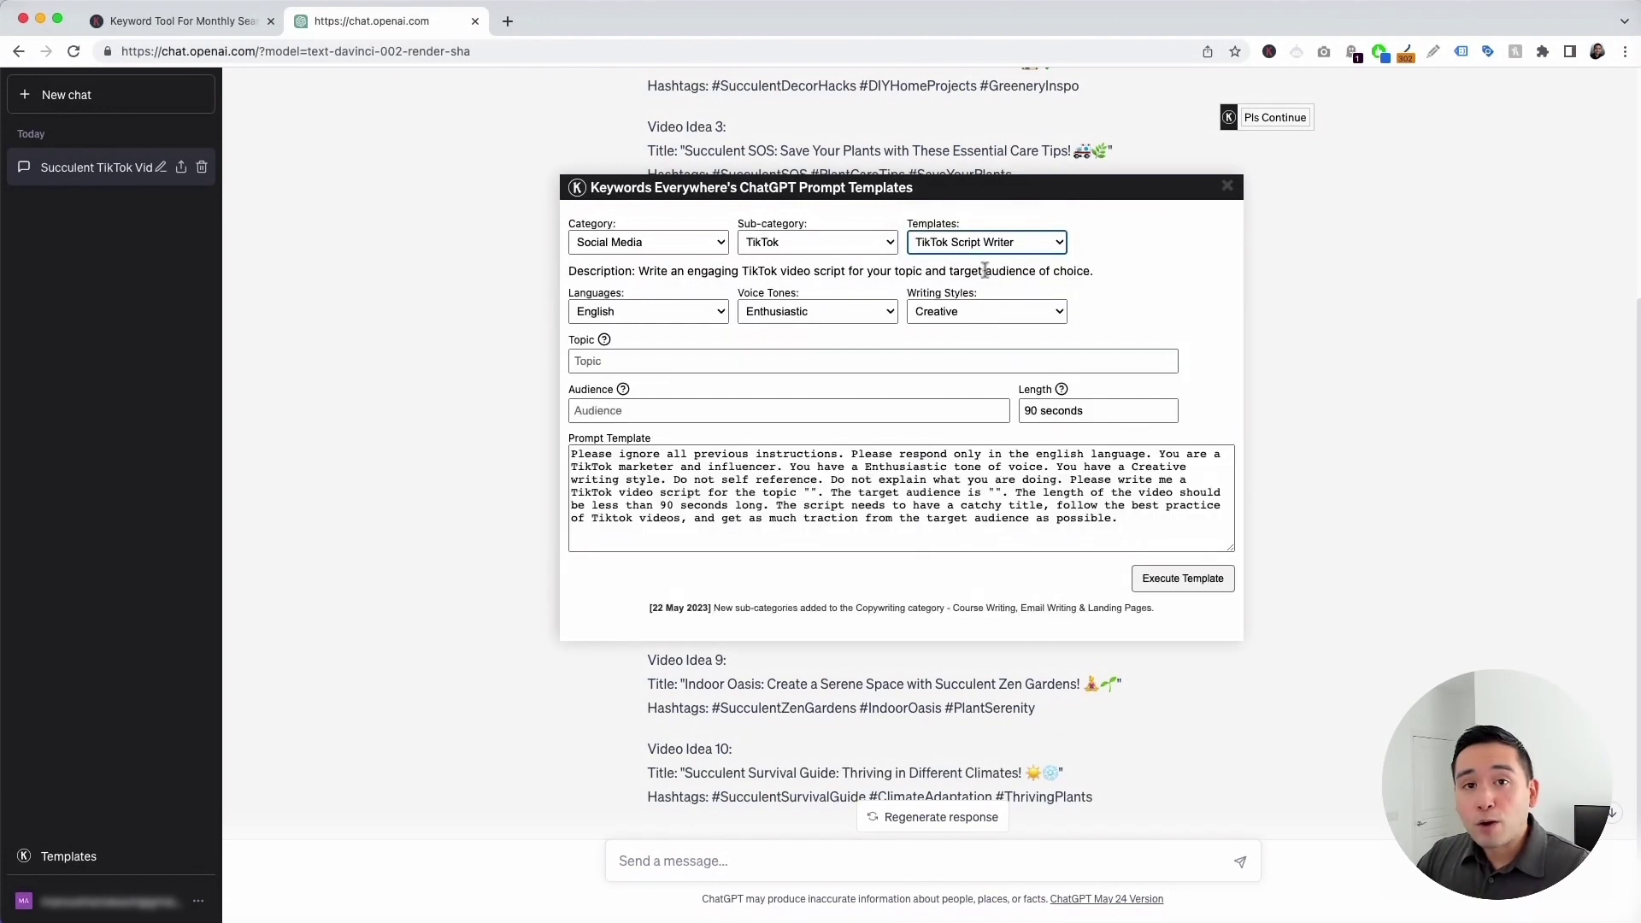
{"action": "left_click_drag", "start_coordinate": [901, 193], "coordinate": [1199, 205]}
{"action": "scroll", "coordinate": [746, 306], "scroll_direction": "up", "scroll_amount": 5}
{"action": "scroll", "coordinate": [746, 305], "scroll_direction": "down", "scroll_amount": 3}
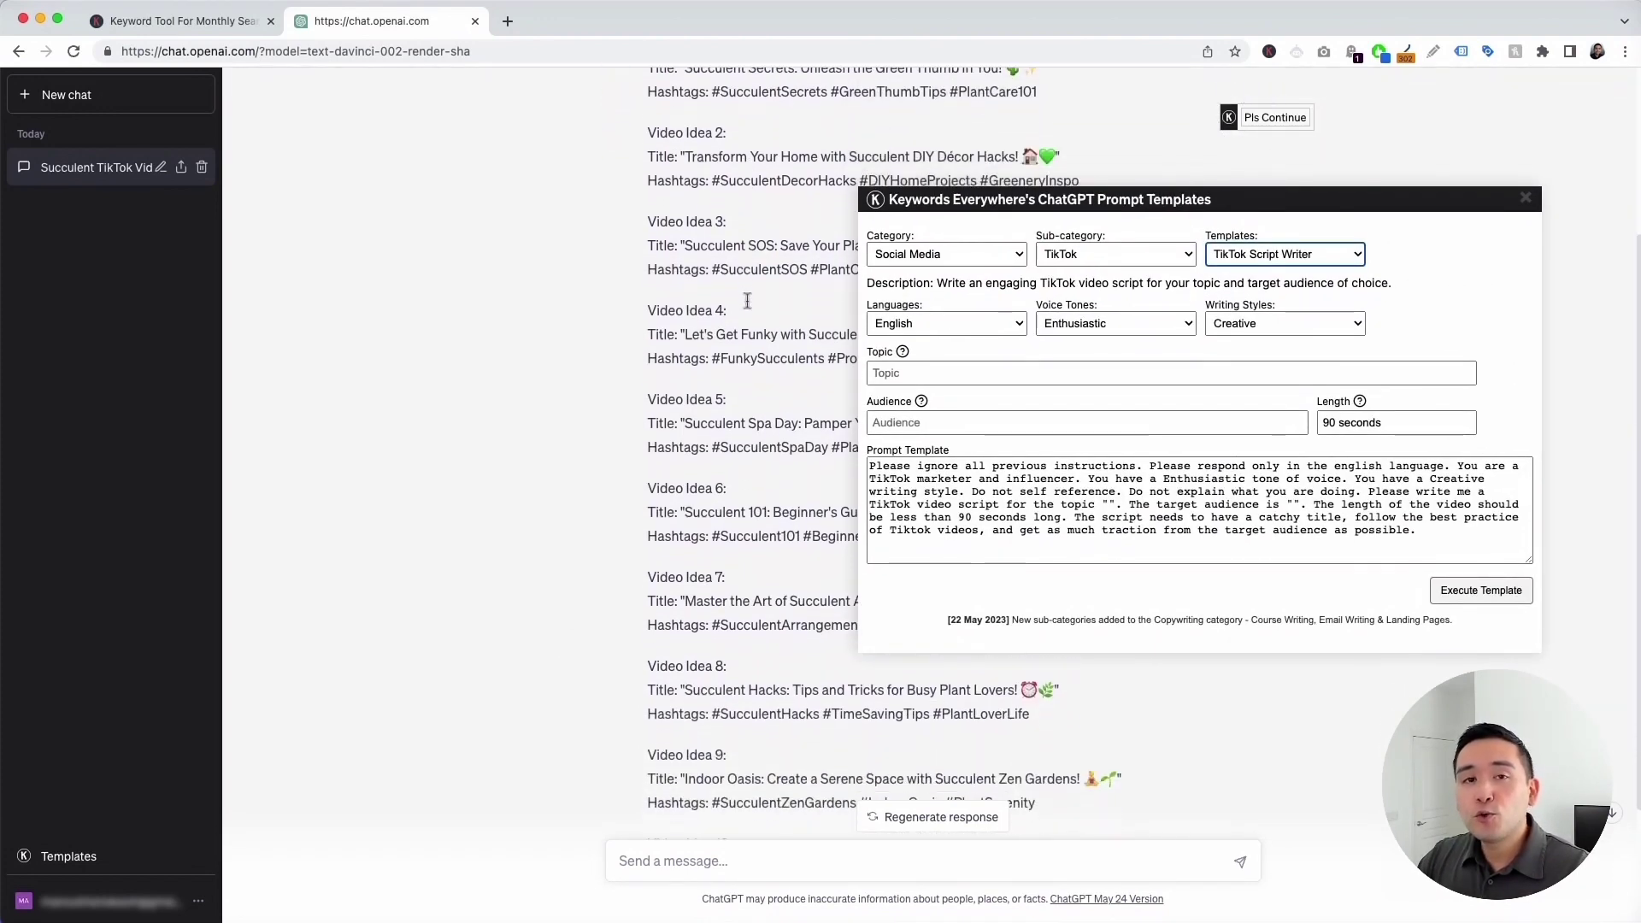
{"action": "left_click_drag", "start_coordinate": [1234, 201], "coordinate": [979, 219]}
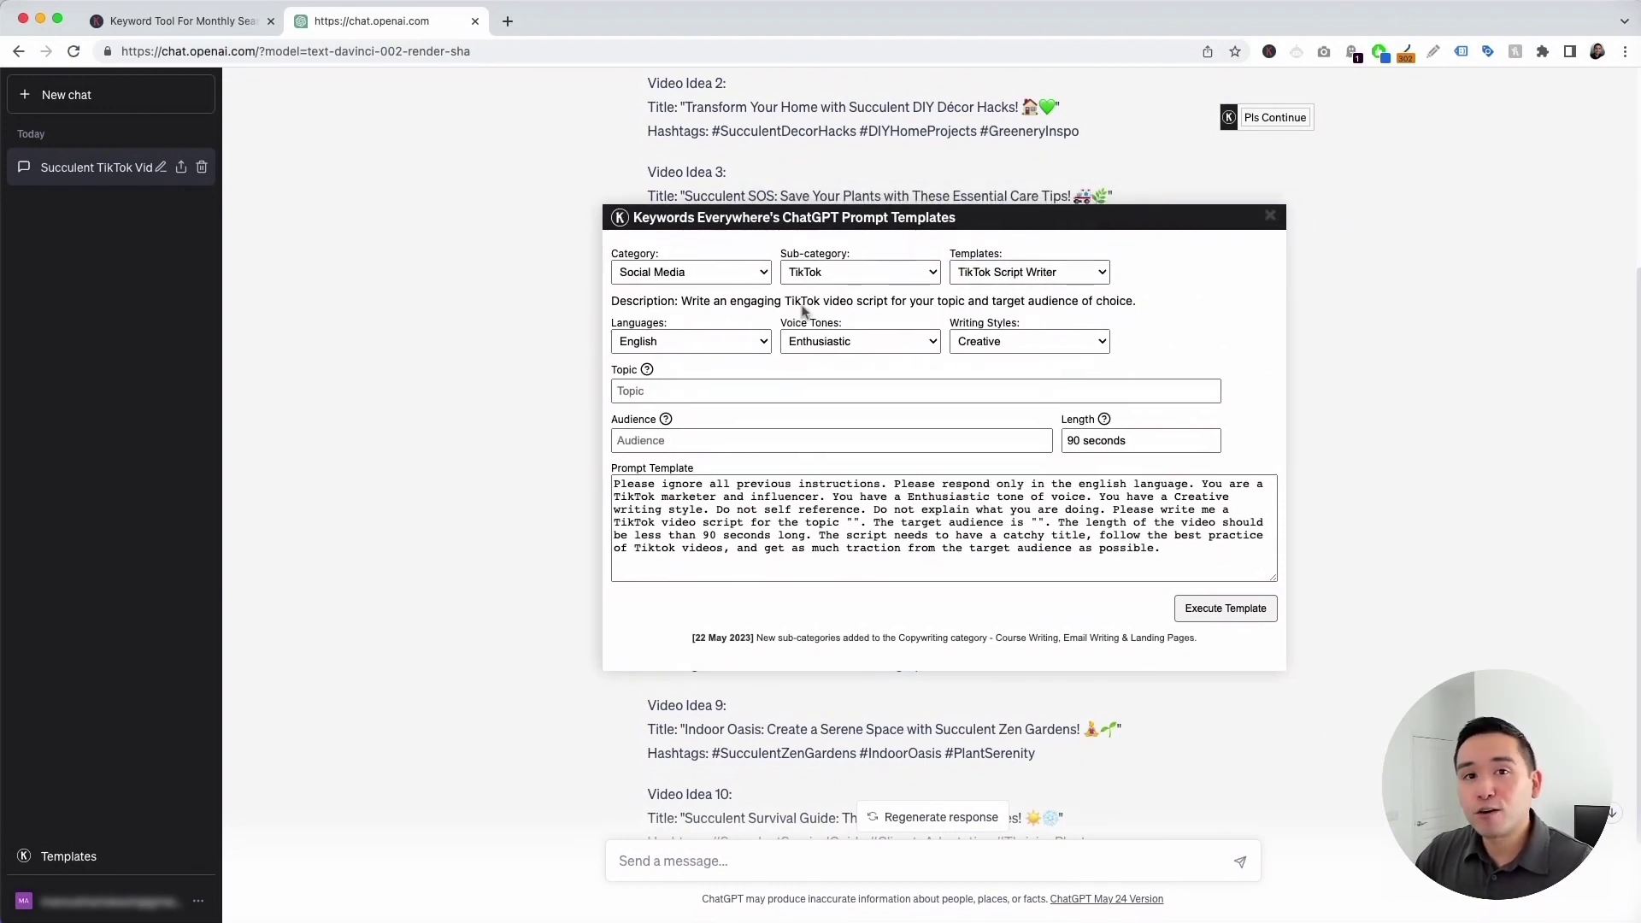
Step: Check the language, voice tone and writing style options, keeping English, Enthusiastic and Creative for the script
{"action": "left_click", "coordinate": [761, 341]}
{"action": "left_click", "coordinate": [684, 341]}
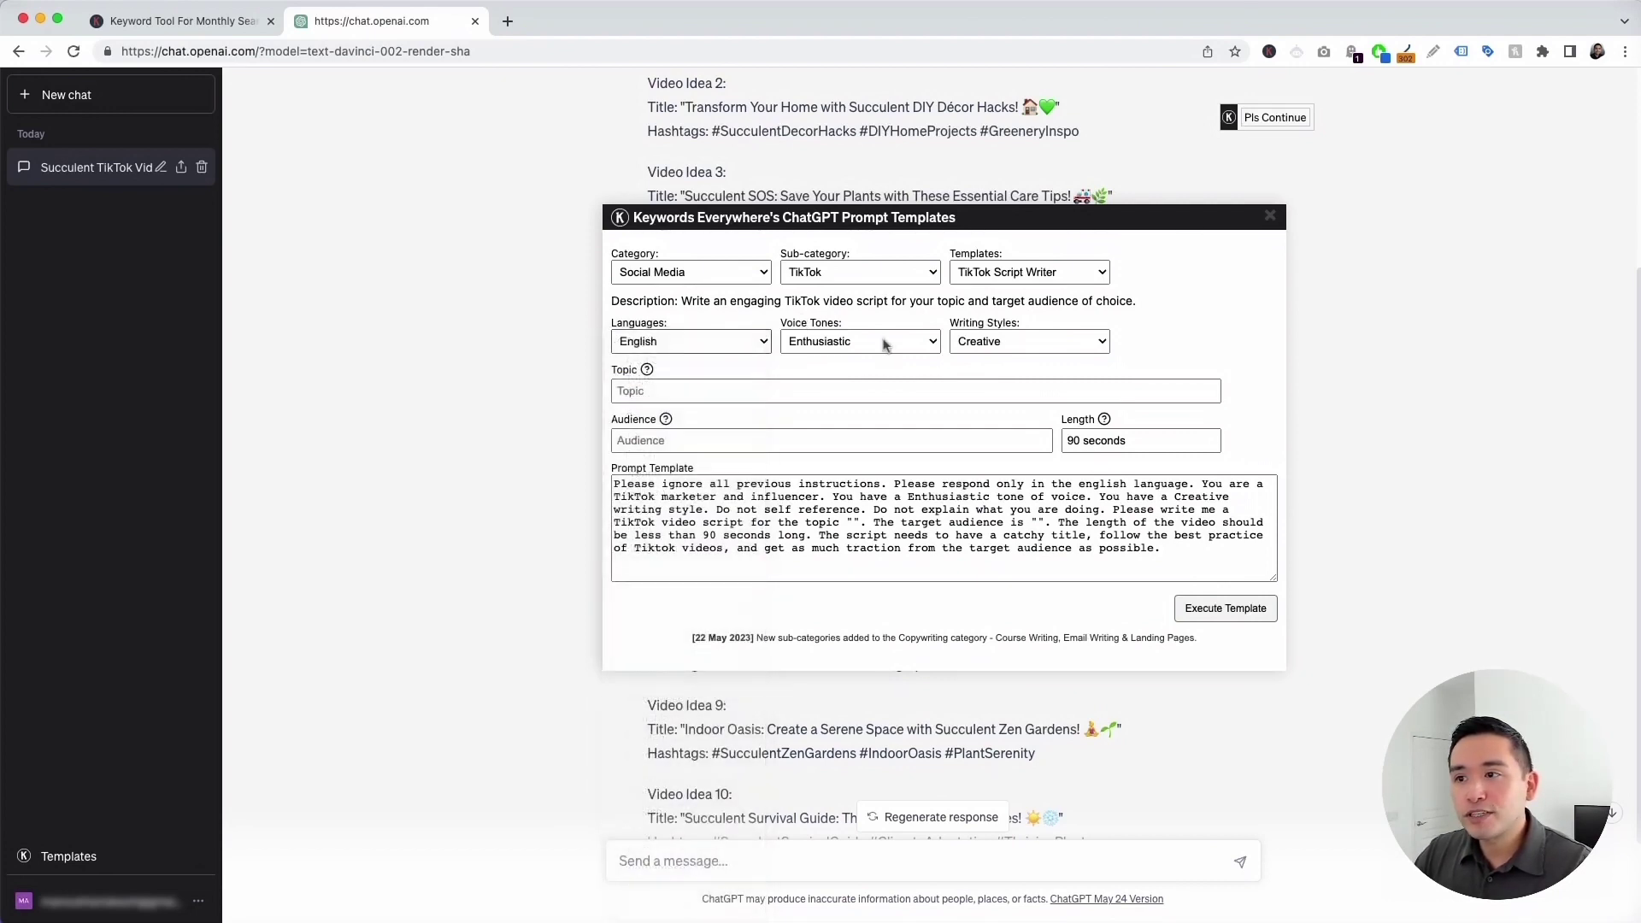
{"action": "left_click", "coordinate": [858, 341]}
{"action": "left_click", "coordinate": [1007, 341]}
{"action": "left_click", "coordinate": [1008, 341]}
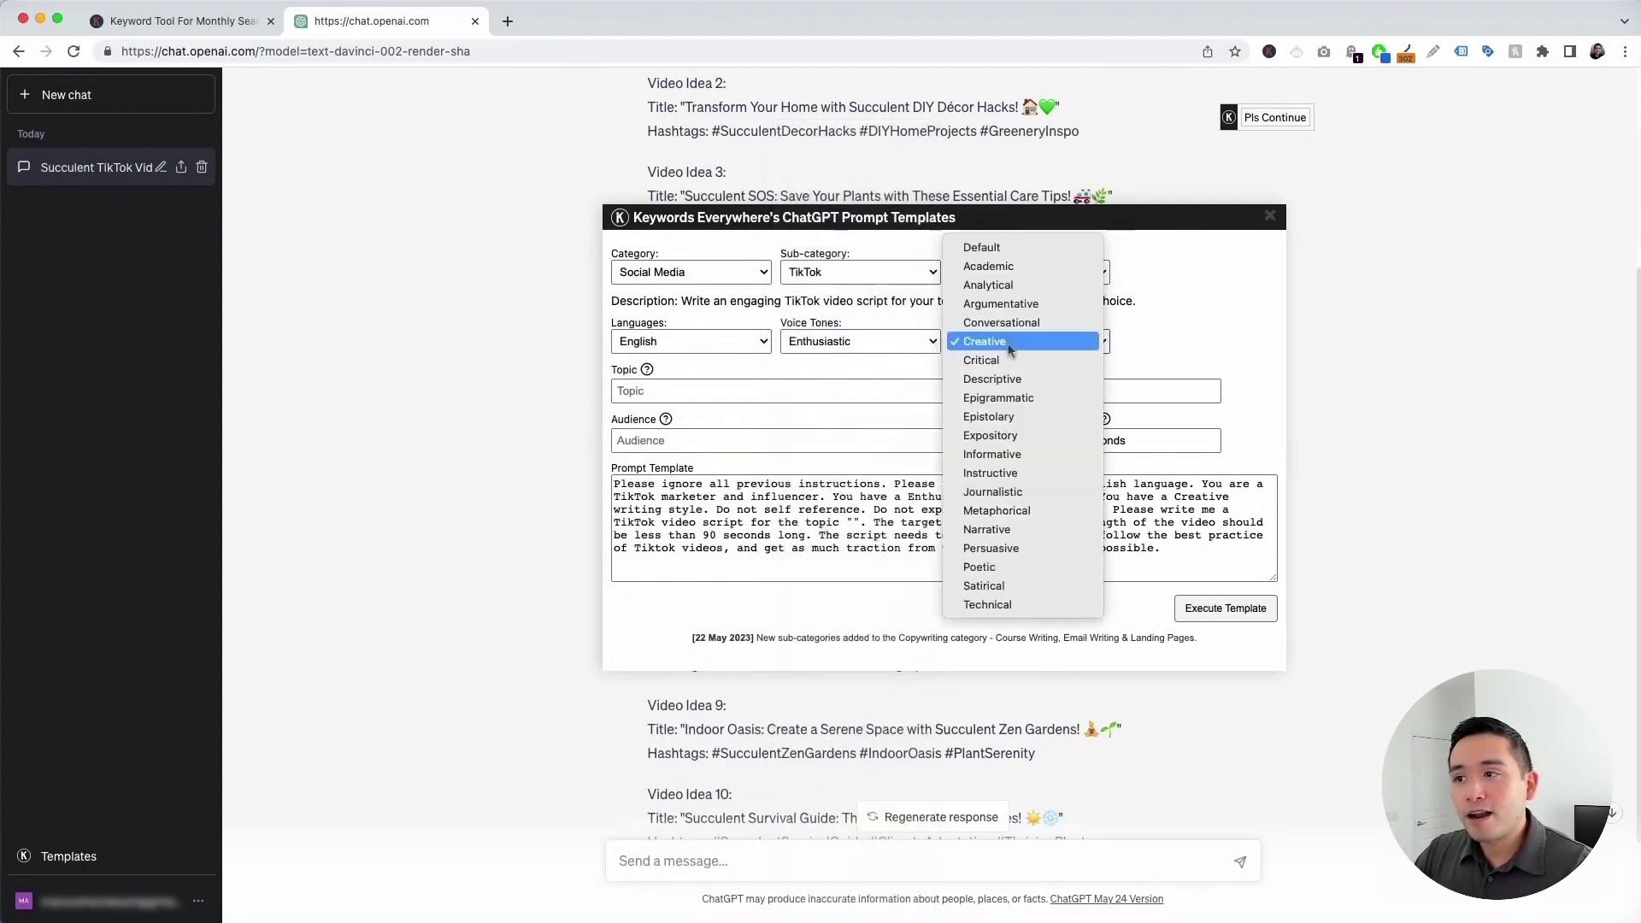
{"action": "left_click", "coordinate": [1190, 311]}
Step: Copy "Succulent DIY Décor Hacks" from the title of video idea 2 into the script template's topic
{"action": "scroll", "coordinate": [712, 217], "scroll_direction": "up", "scroll_amount": 1}
{"action": "left_click_drag", "start_coordinate": [712, 217], "coordinate": [975, 302]}
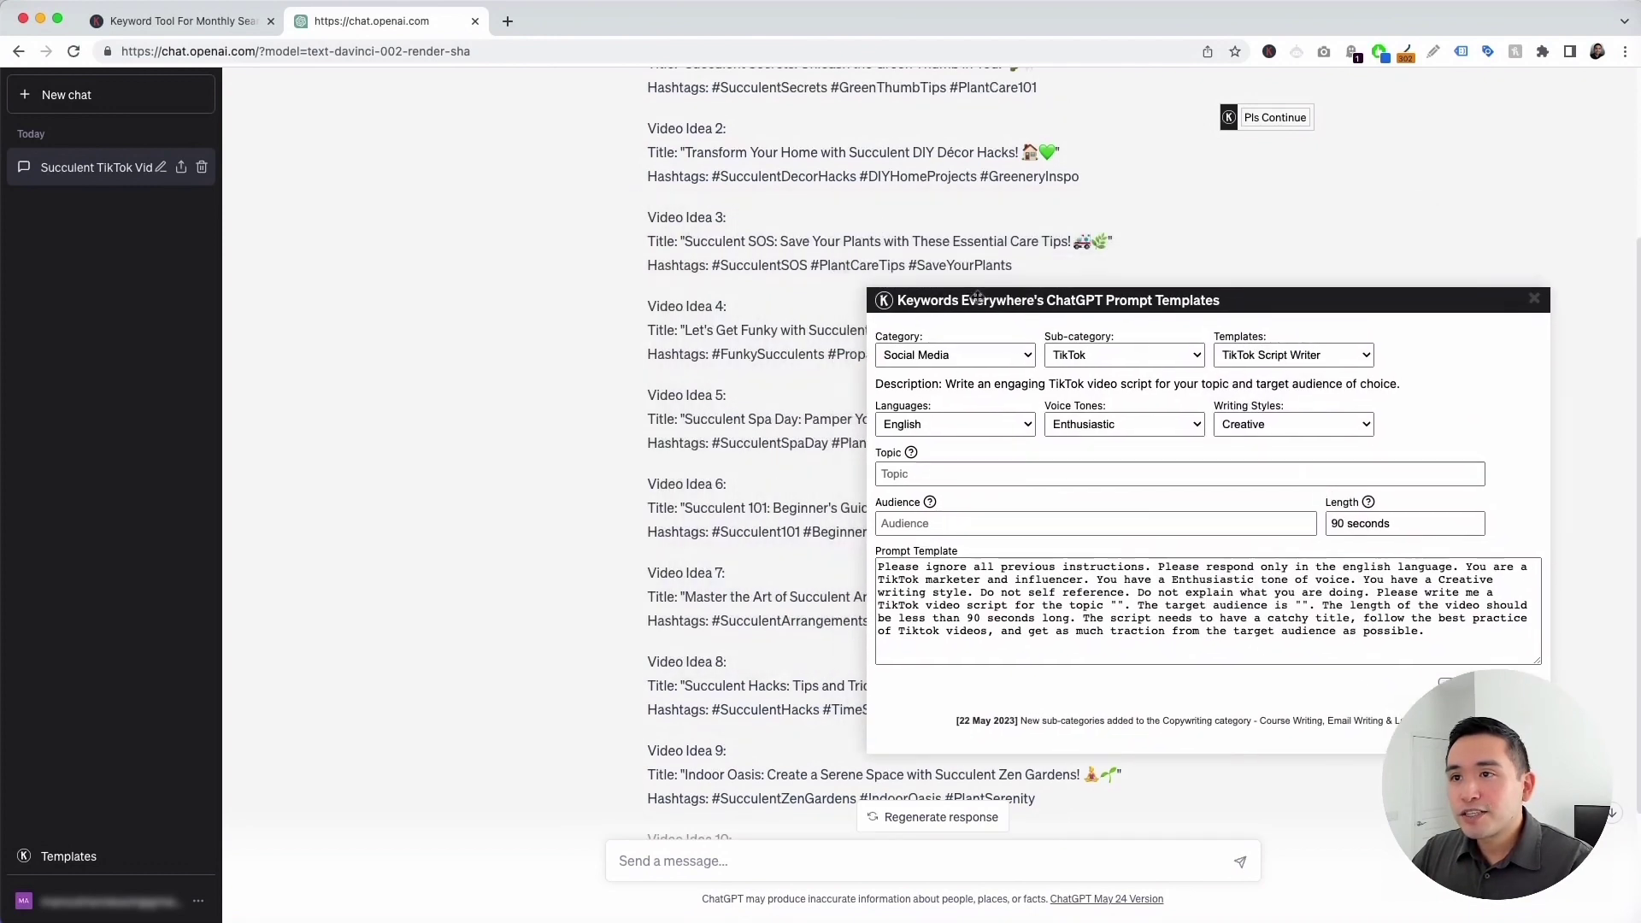
{"action": "scroll", "coordinate": [667, 187], "scroll_direction": "up", "scroll_amount": 2}
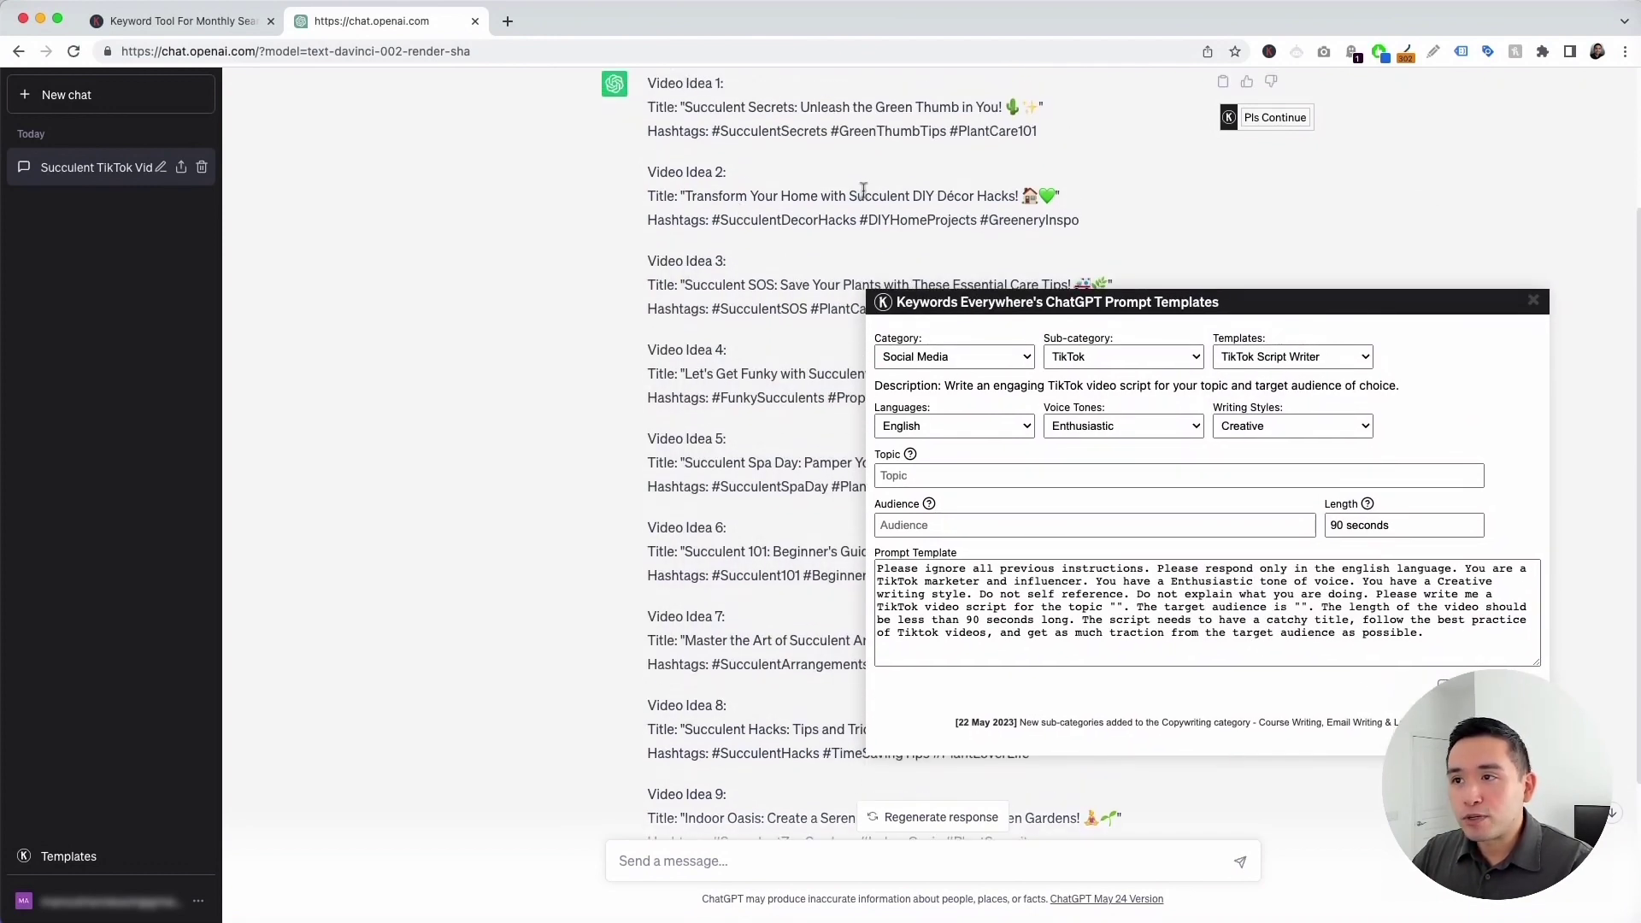
{"action": "left_click_drag", "start_coordinate": [845, 198], "coordinate": [1013, 193]}
{"action": "key", "text": "super+c"}
{"action": "left_click_drag", "start_coordinate": [1026, 297], "coordinate": [858, 205]}
{"action": "left_click", "coordinate": [744, 383]}
{"action": "key", "text": "super+v"}
Step: Enter "beginner plant owners" as the script's audience and keep the length at 90 seconds
{"action": "left_click", "coordinate": [740, 432]}
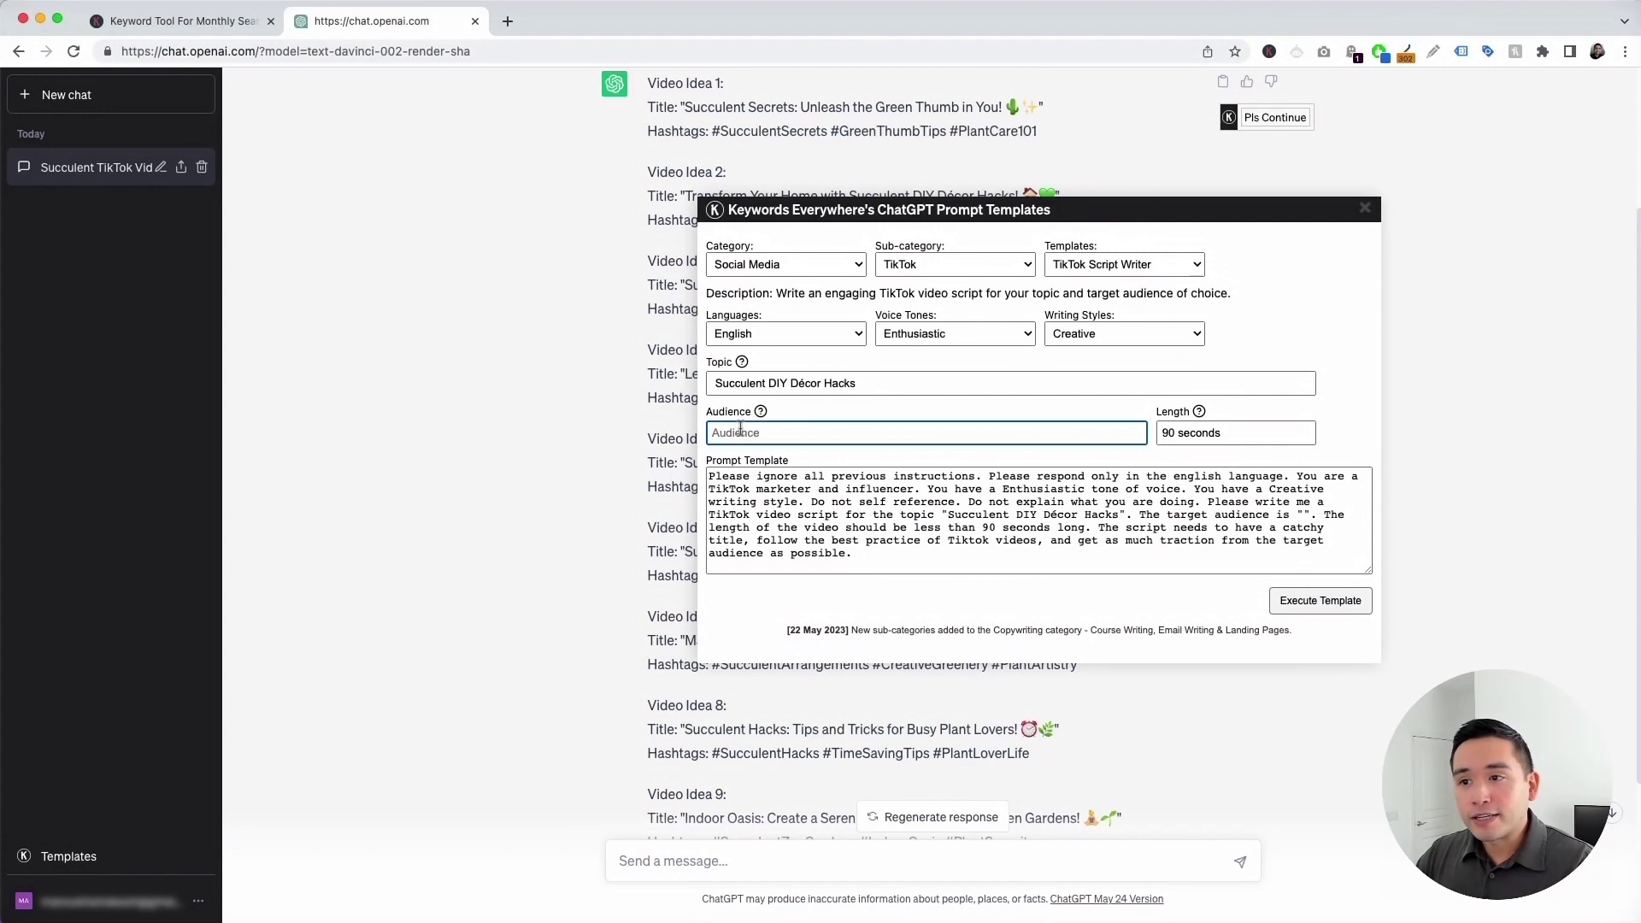
{"action": "type", "text": "begi"}
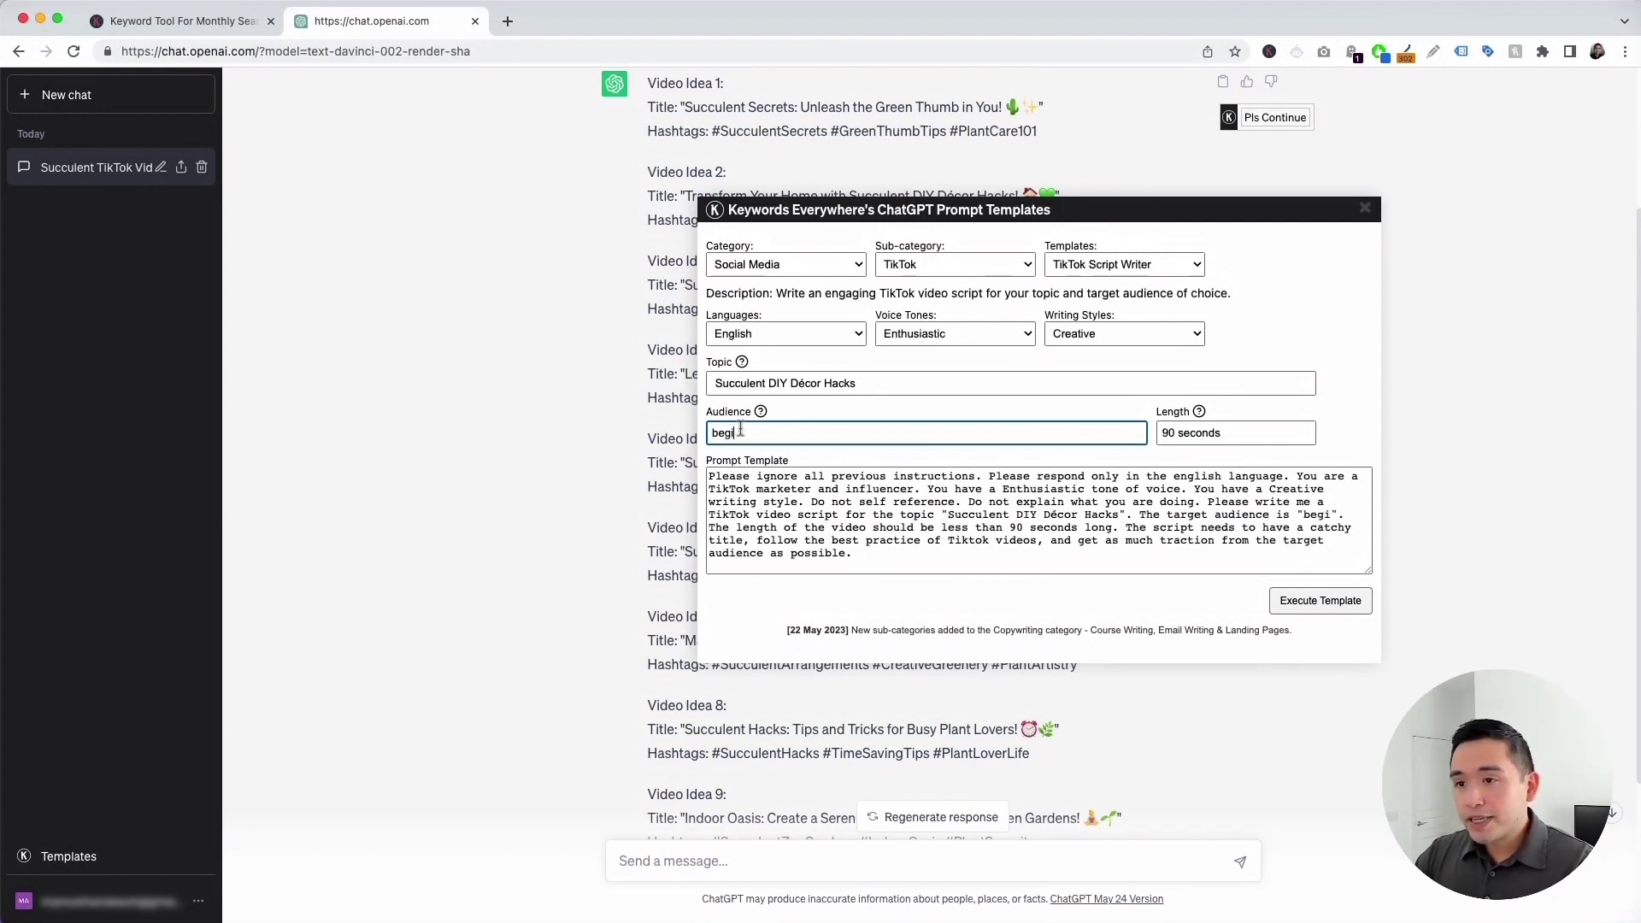
{"action": "type", "text": "nner plant owners"}
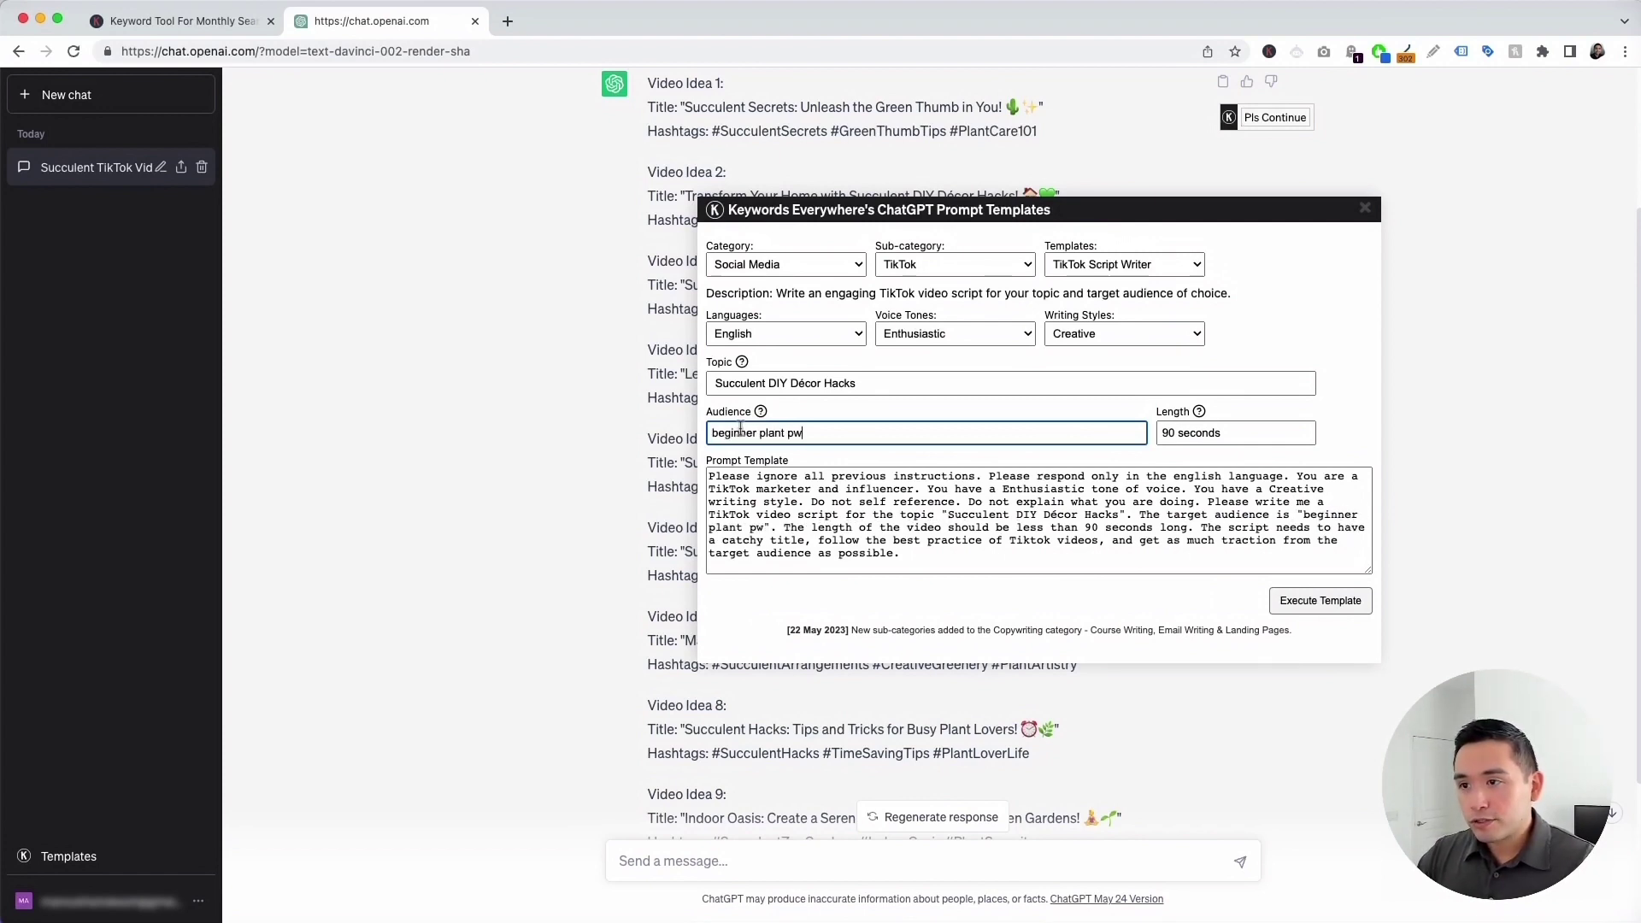
{"action": "left_click", "coordinate": [1180, 432]}
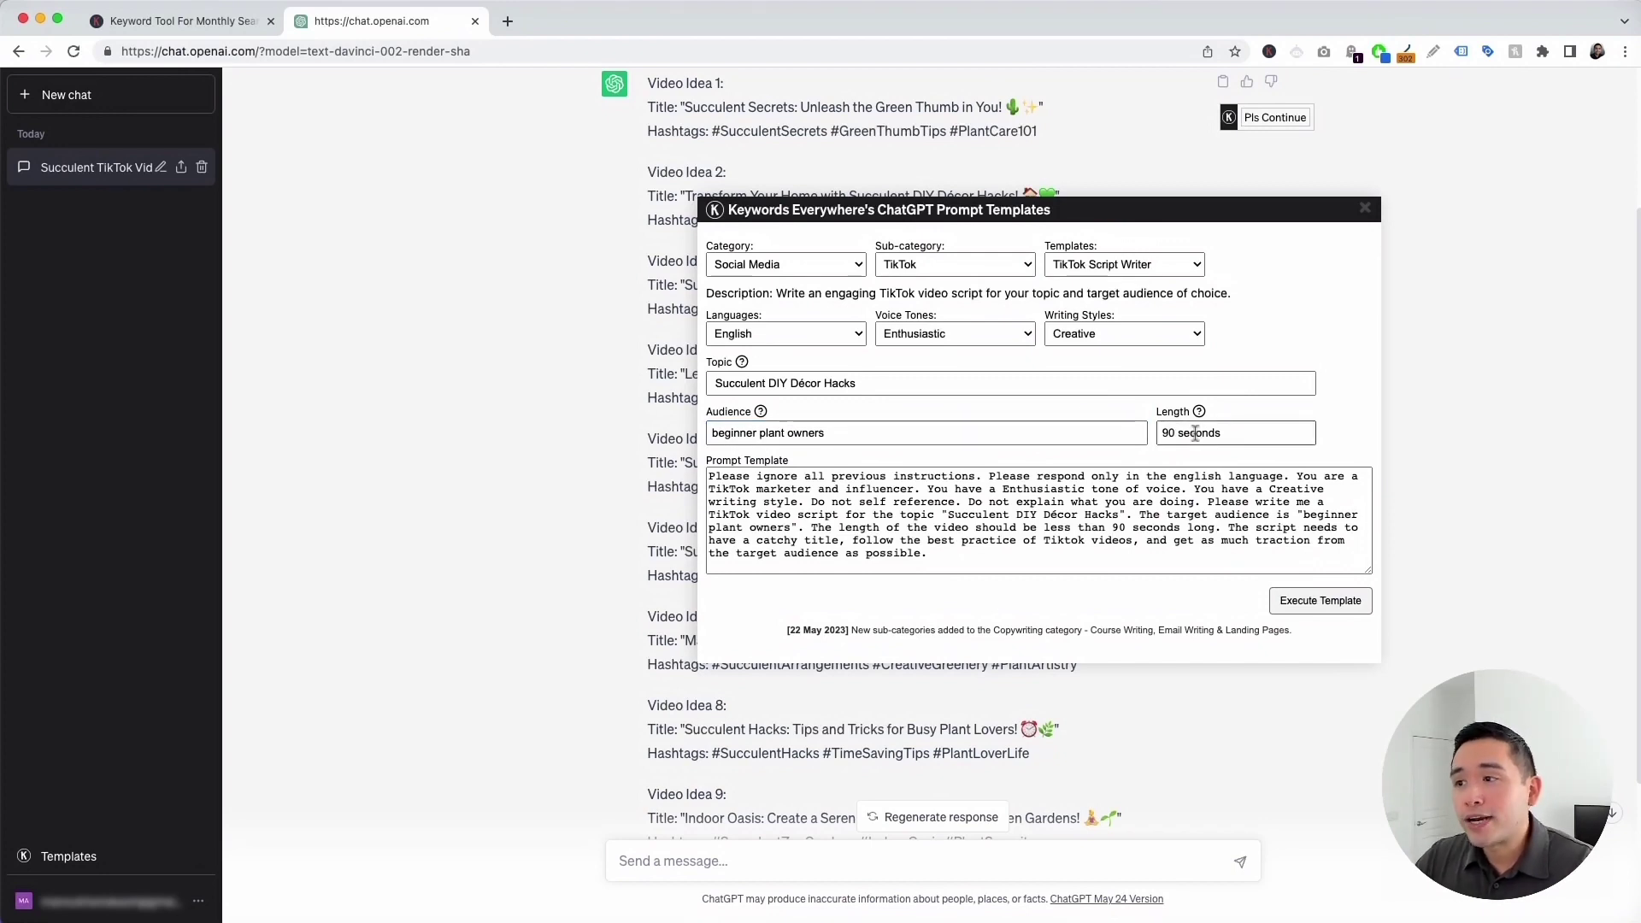
{"action": "left_click", "coordinate": [1166, 434]}
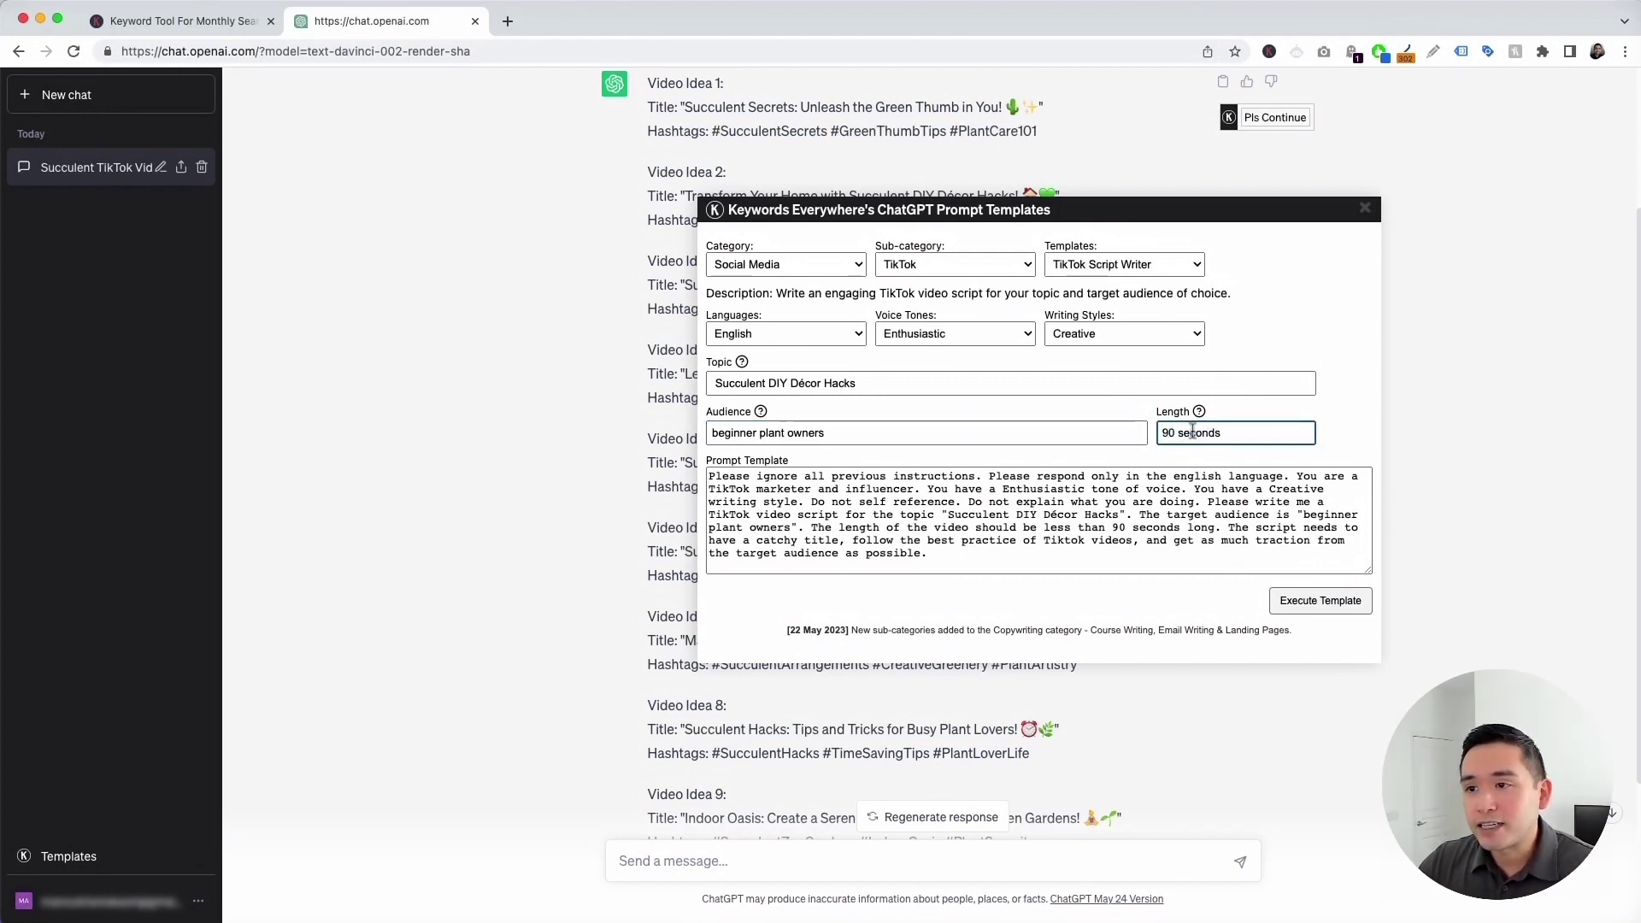
Step: Check the script prompt text, execute the template to generate the TikTok script and return to the script's title
{"action": "left_click_drag", "start_coordinate": [709, 475], "coordinate": [968, 564]}
{"action": "left_click_drag", "start_coordinate": [865, 553], "coordinate": [755, 481]}
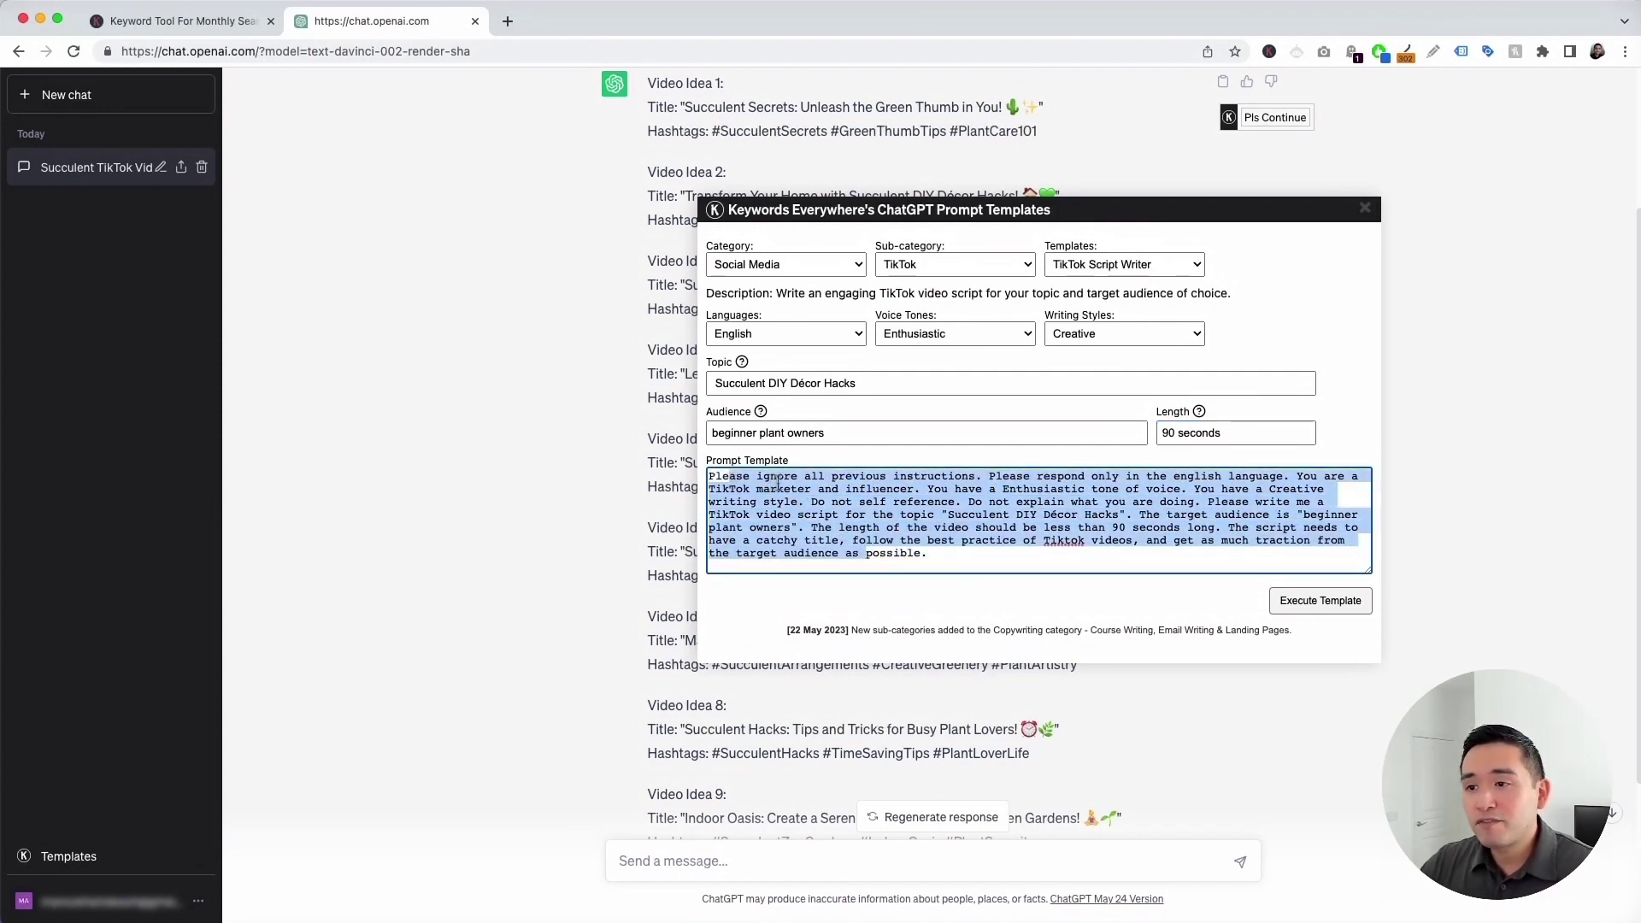
{"action": "left_click", "coordinate": [777, 483]}
{"action": "left_click_drag", "start_coordinate": [1106, 211], "coordinate": [1063, 190]}
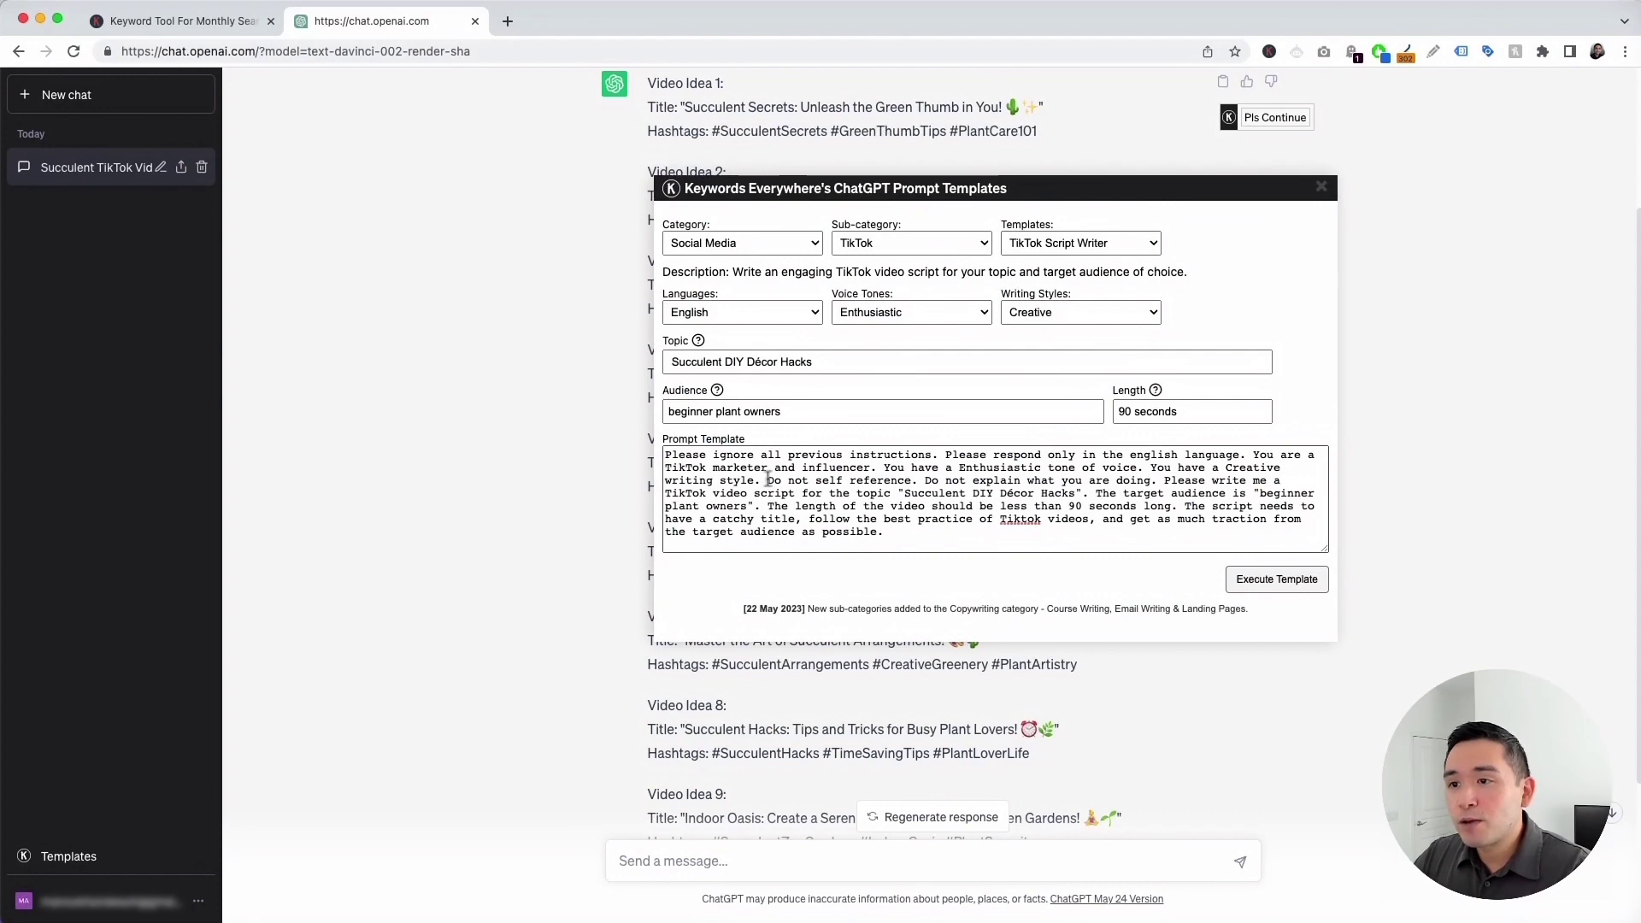
{"action": "left_click", "coordinate": [1277, 579]}
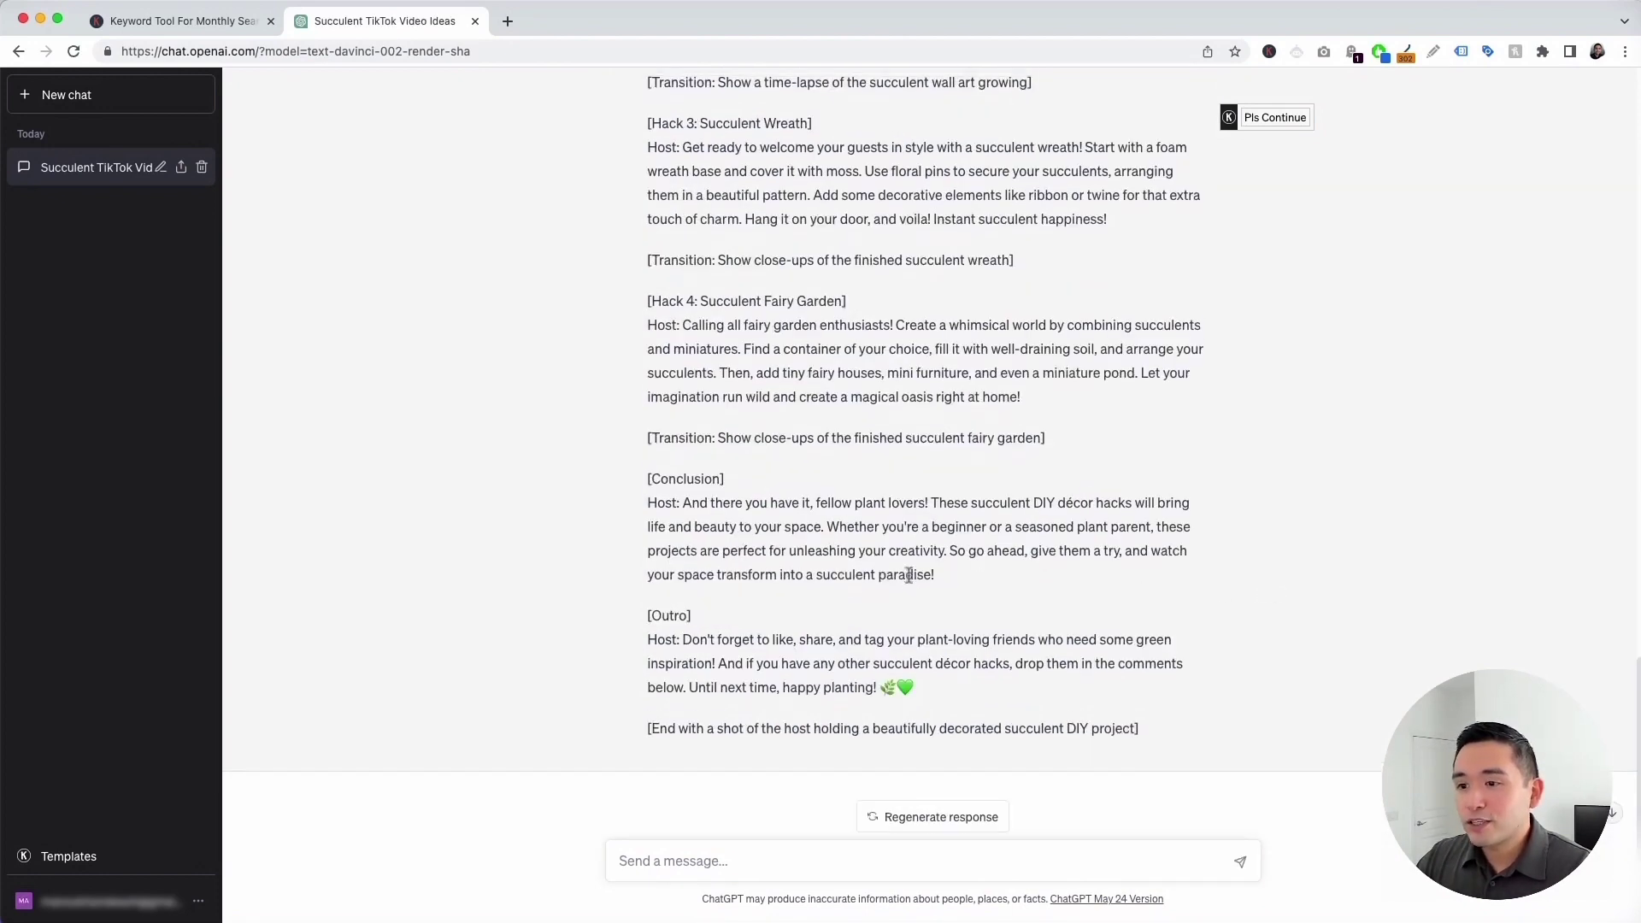
{"action": "scroll", "coordinate": [908, 581], "scroll_direction": "up", "scroll_amount": 5}
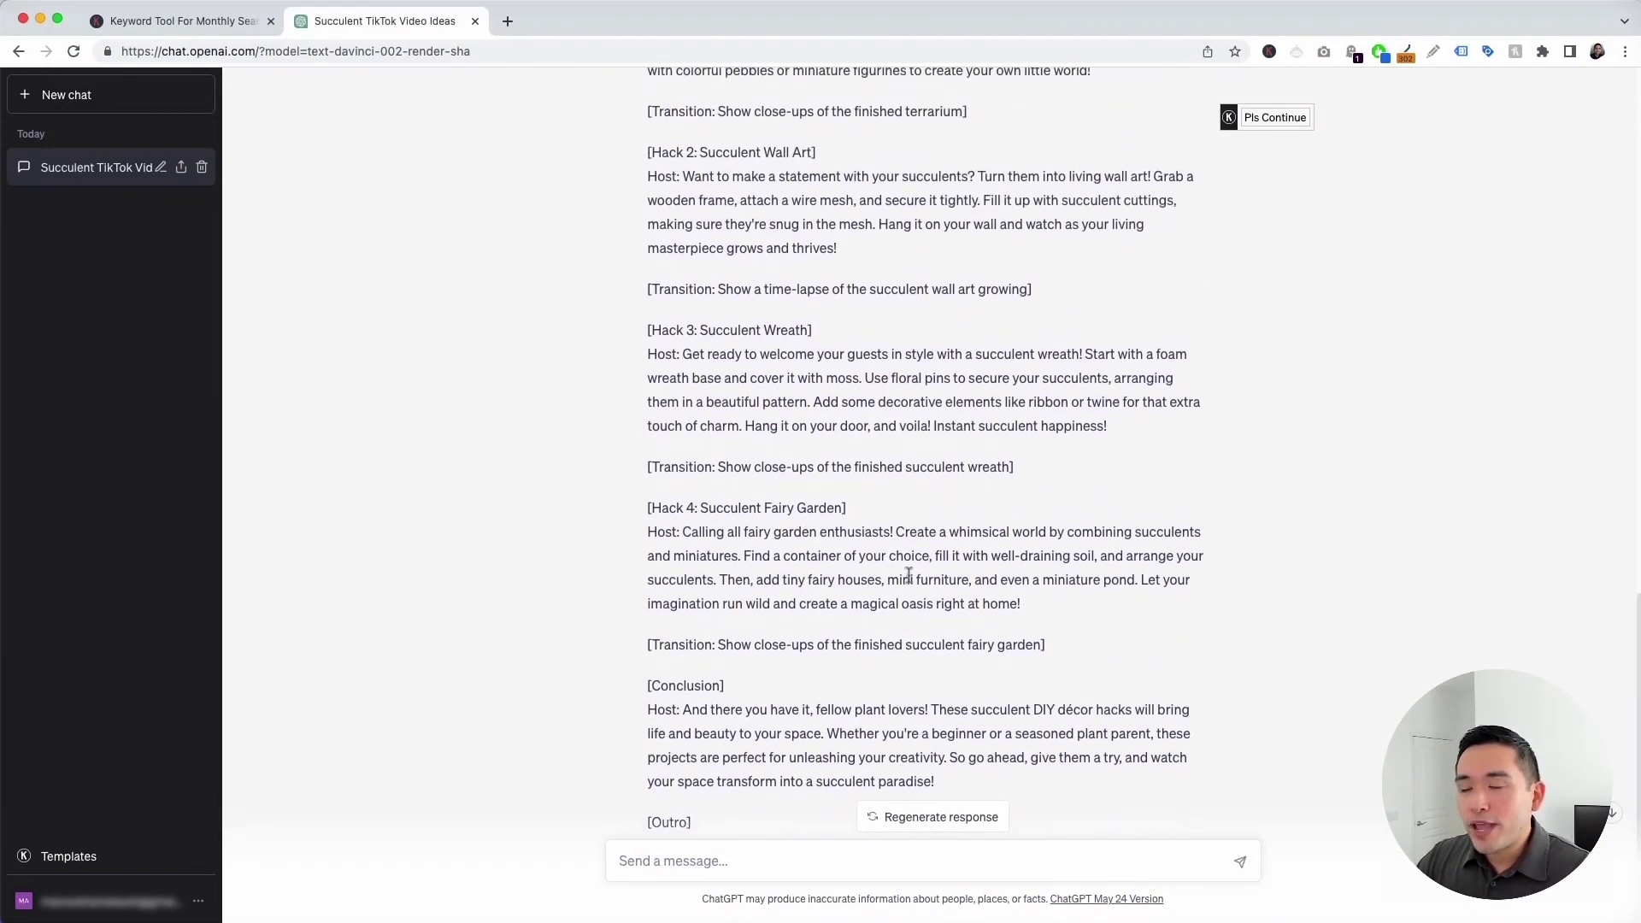
{"action": "scroll", "coordinate": [908, 580], "scroll_direction": "up", "scroll_amount": 5}
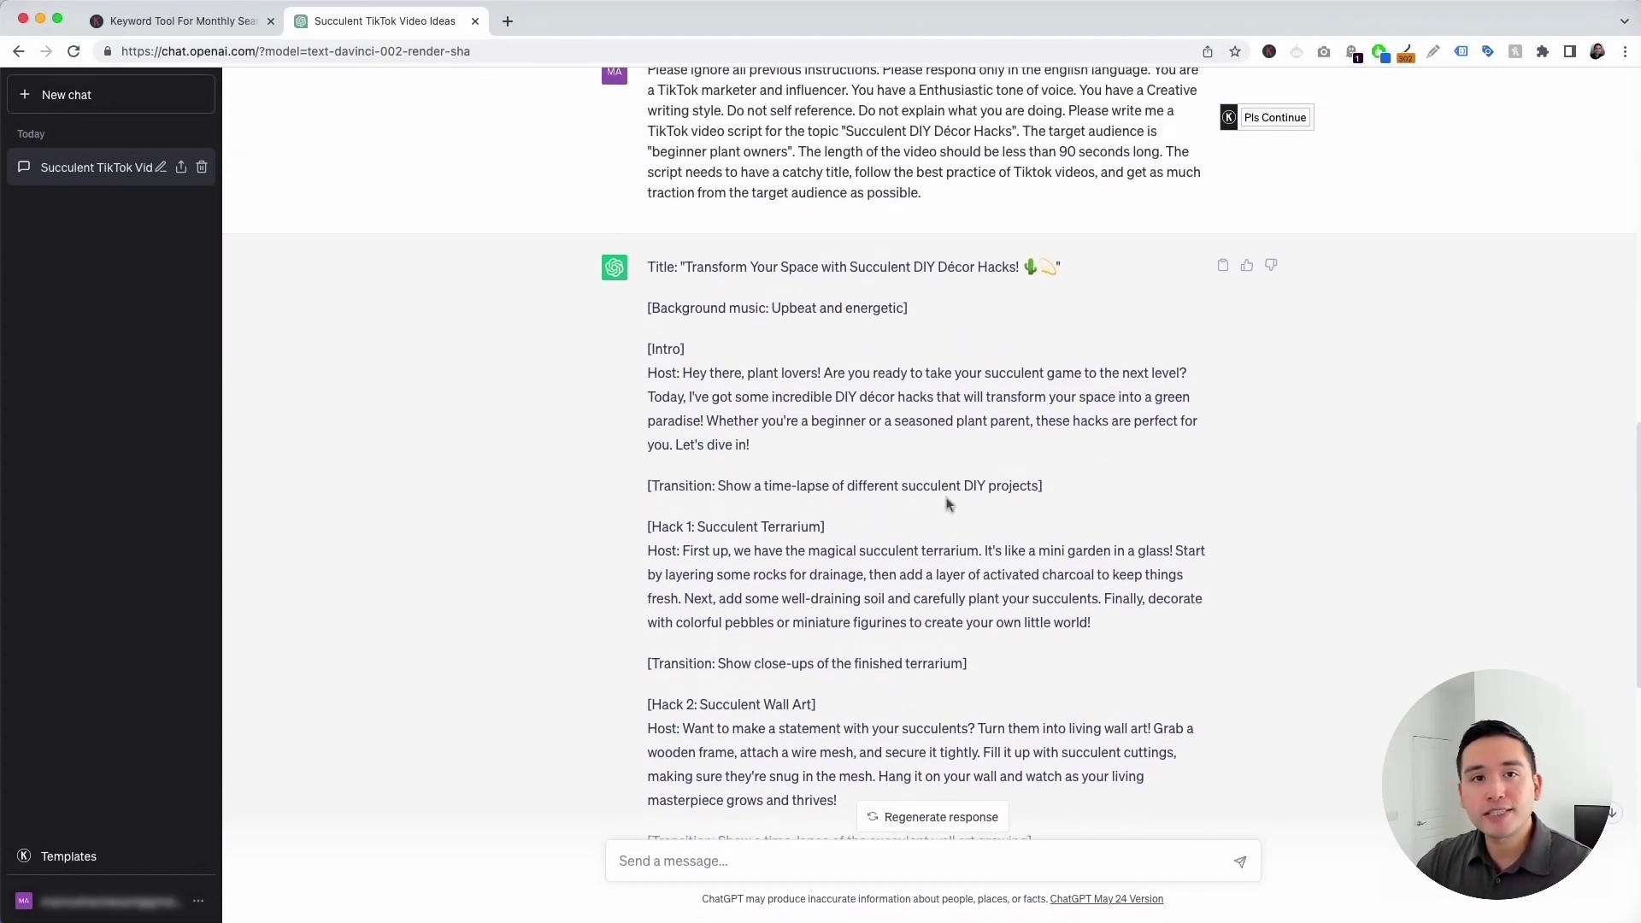
Step: Read through the generated script, examining its title, background music, intro, first transition and the Succulent Terrarium hack
{"action": "left_click_drag", "start_coordinate": [684, 267], "coordinate": [1052, 271]}
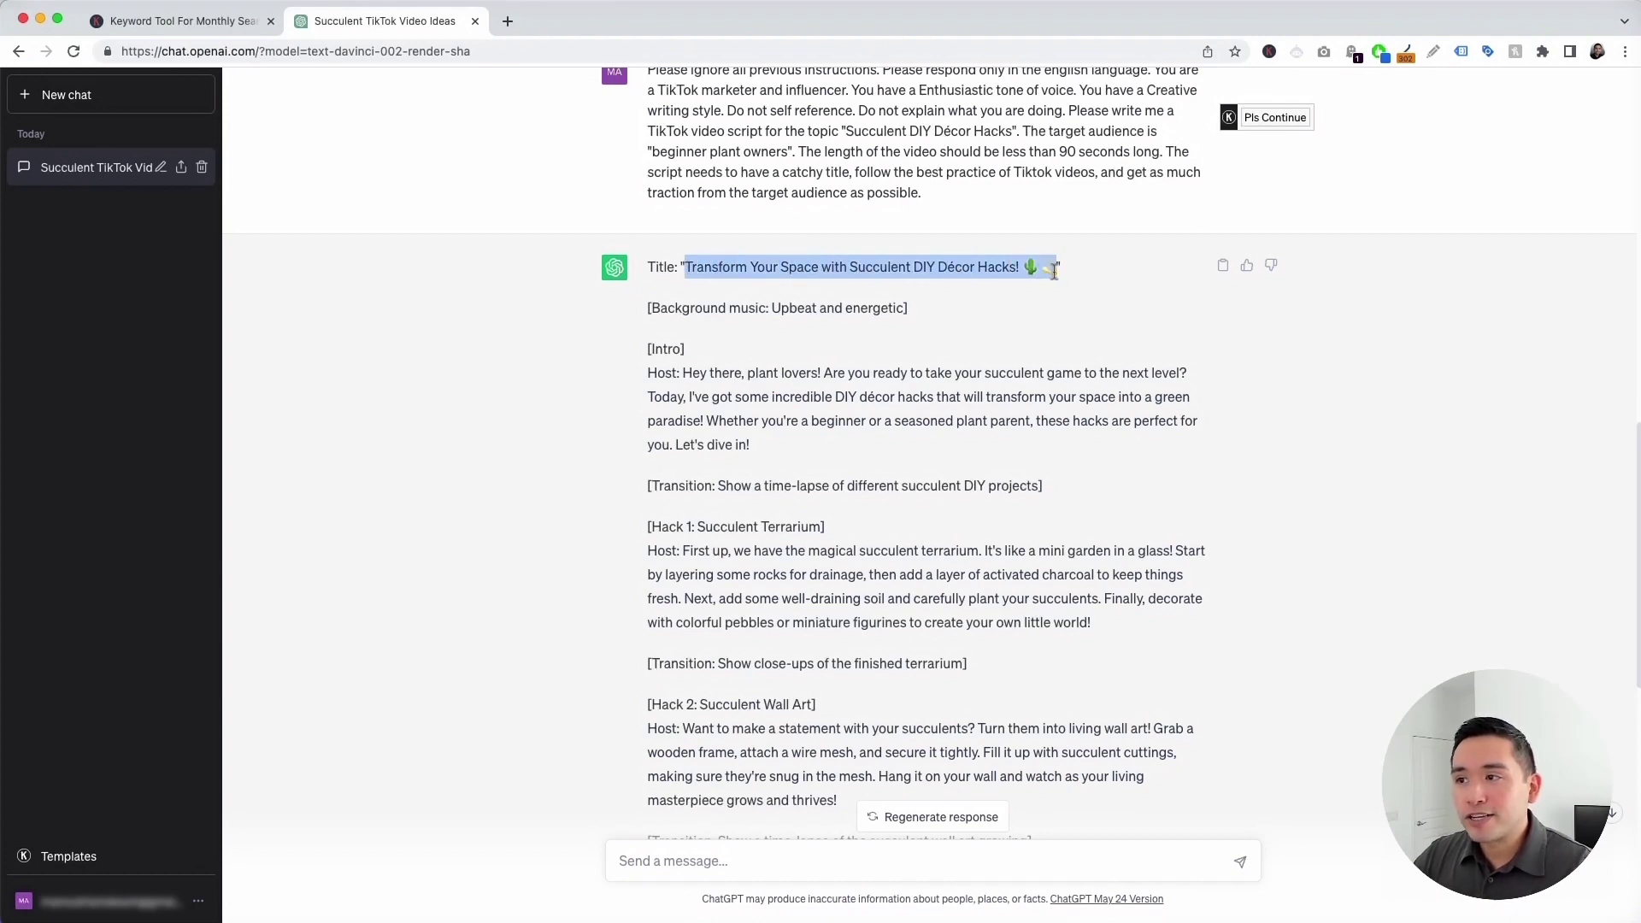
{"action": "left_click_drag", "start_coordinate": [648, 309], "coordinate": [898, 310]}
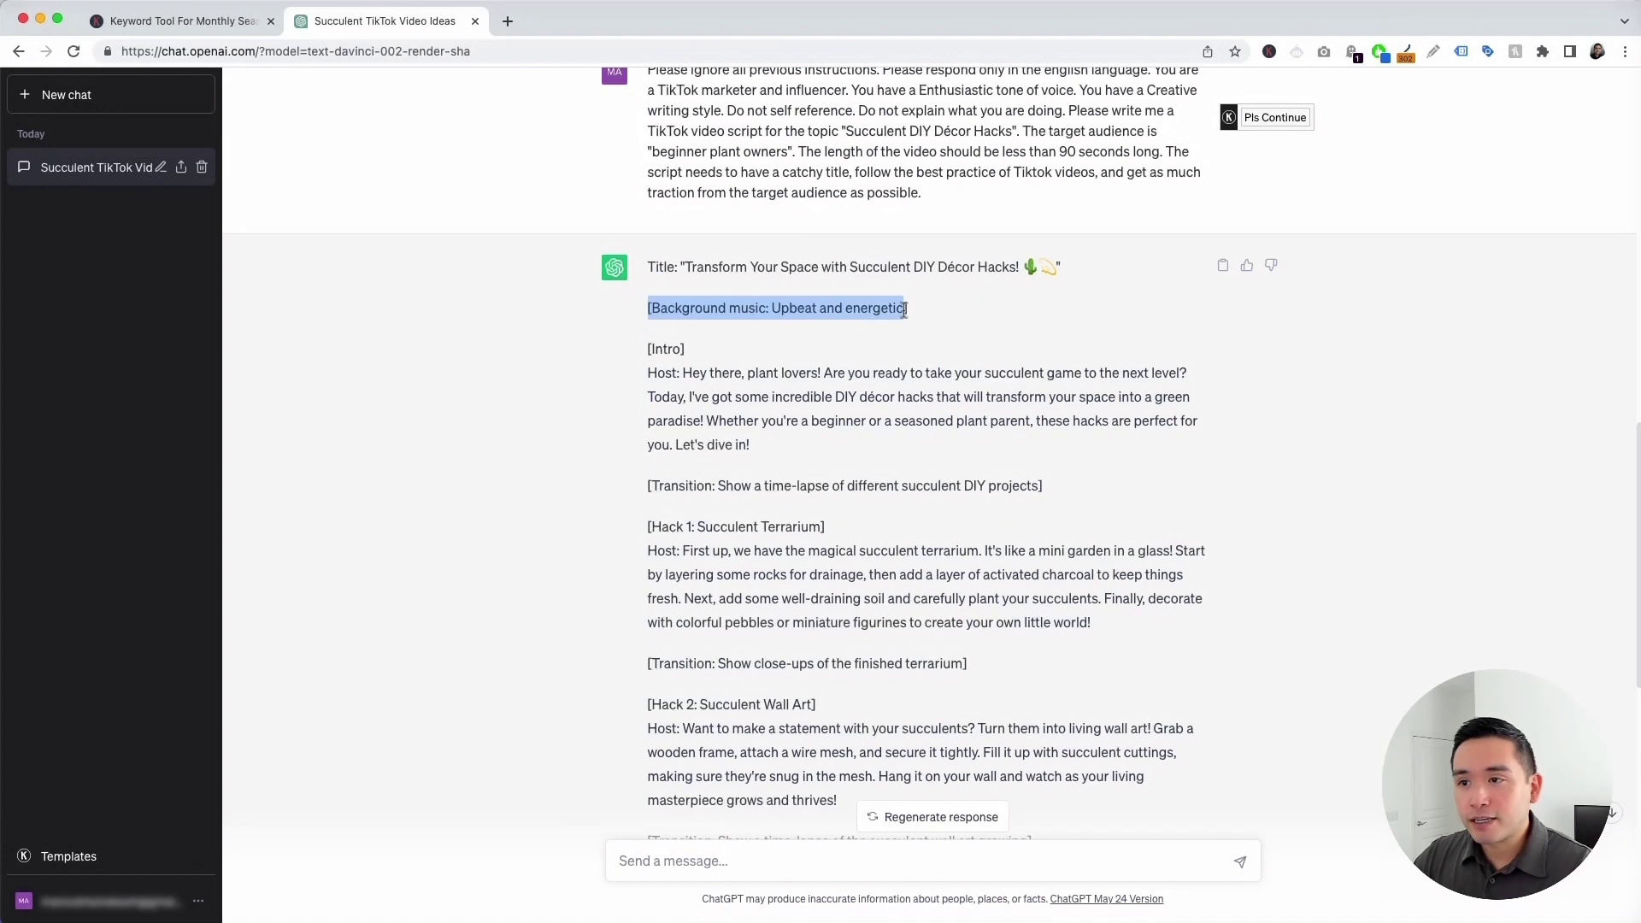
{"action": "left_click_drag", "start_coordinate": [652, 371], "coordinate": [776, 430]}
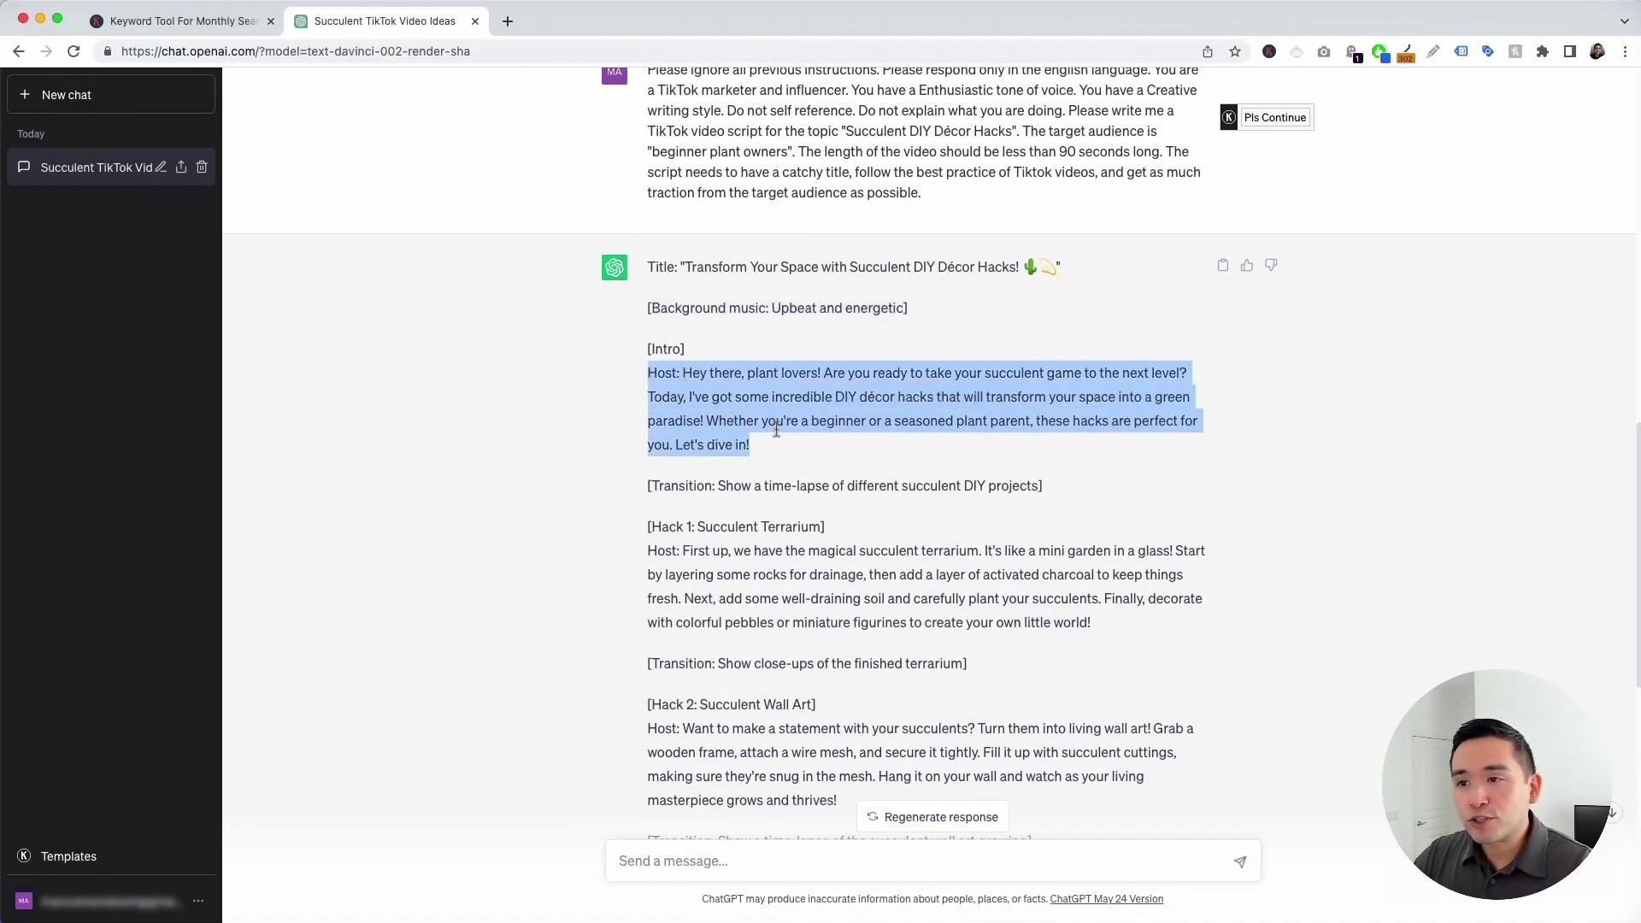
{"action": "left_click_drag", "start_coordinate": [833, 373], "coordinate": [1045, 443]}
{"action": "scroll", "coordinate": [726, 444], "scroll_direction": "down", "scroll_amount": 1}
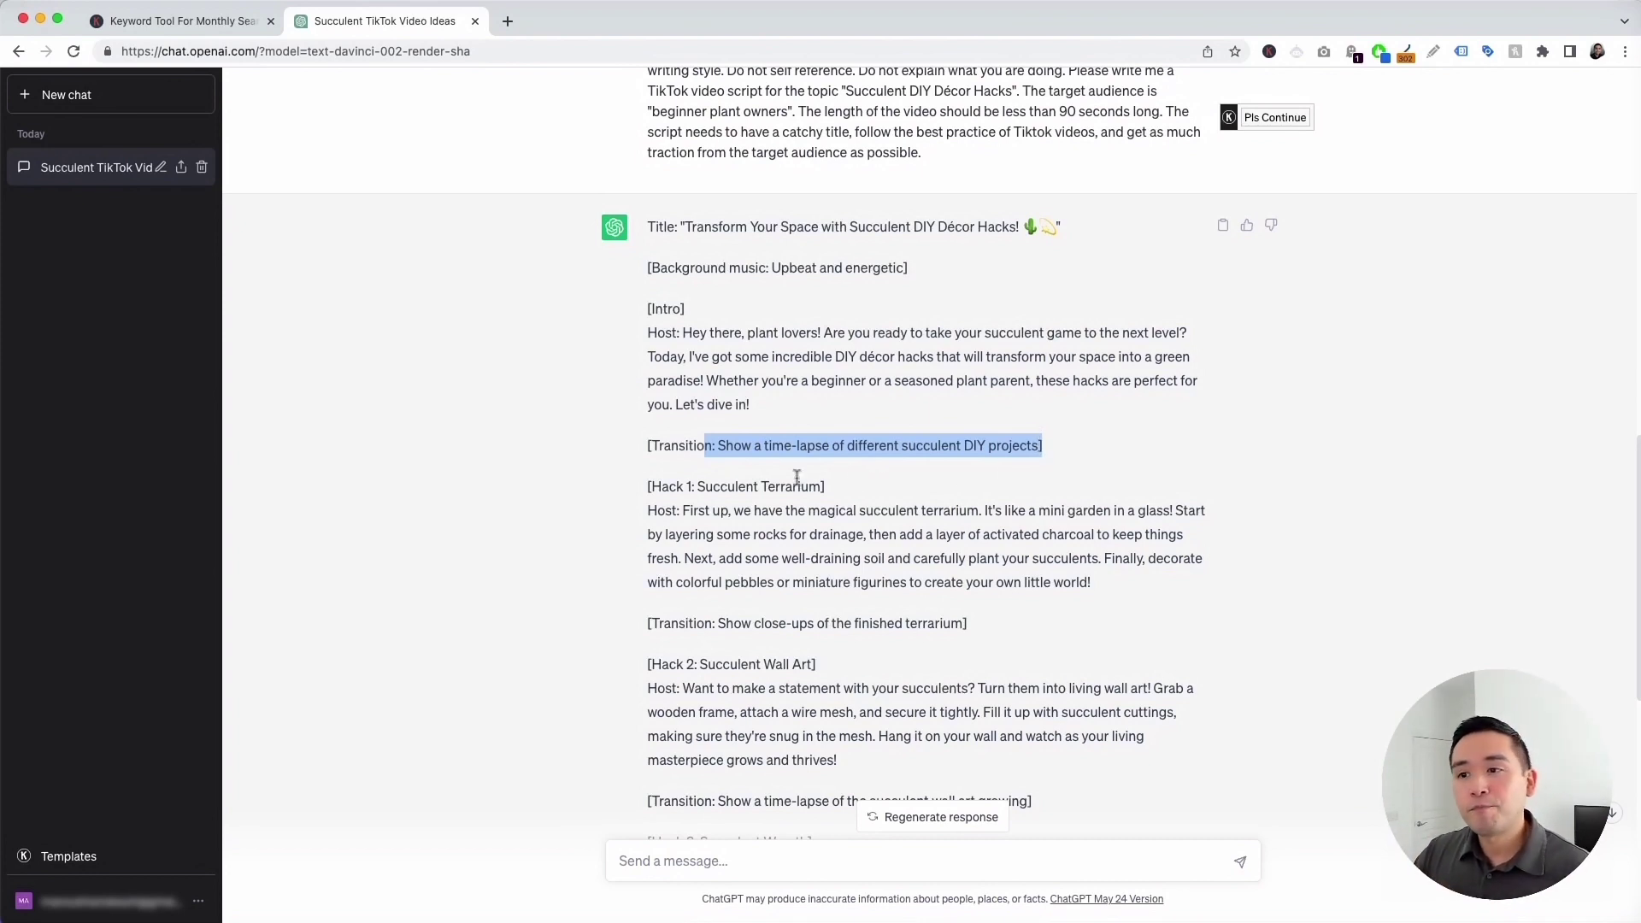
{"action": "left_click_drag", "start_coordinate": [648, 488], "coordinate": [834, 492]}
{"action": "scroll", "coordinate": [739, 400], "scroll_direction": "down", "scroll_amount": 3}
{"action": "left_click_drag", "start_coordinate": [683, 400], "coordinate": [1088, 462]}
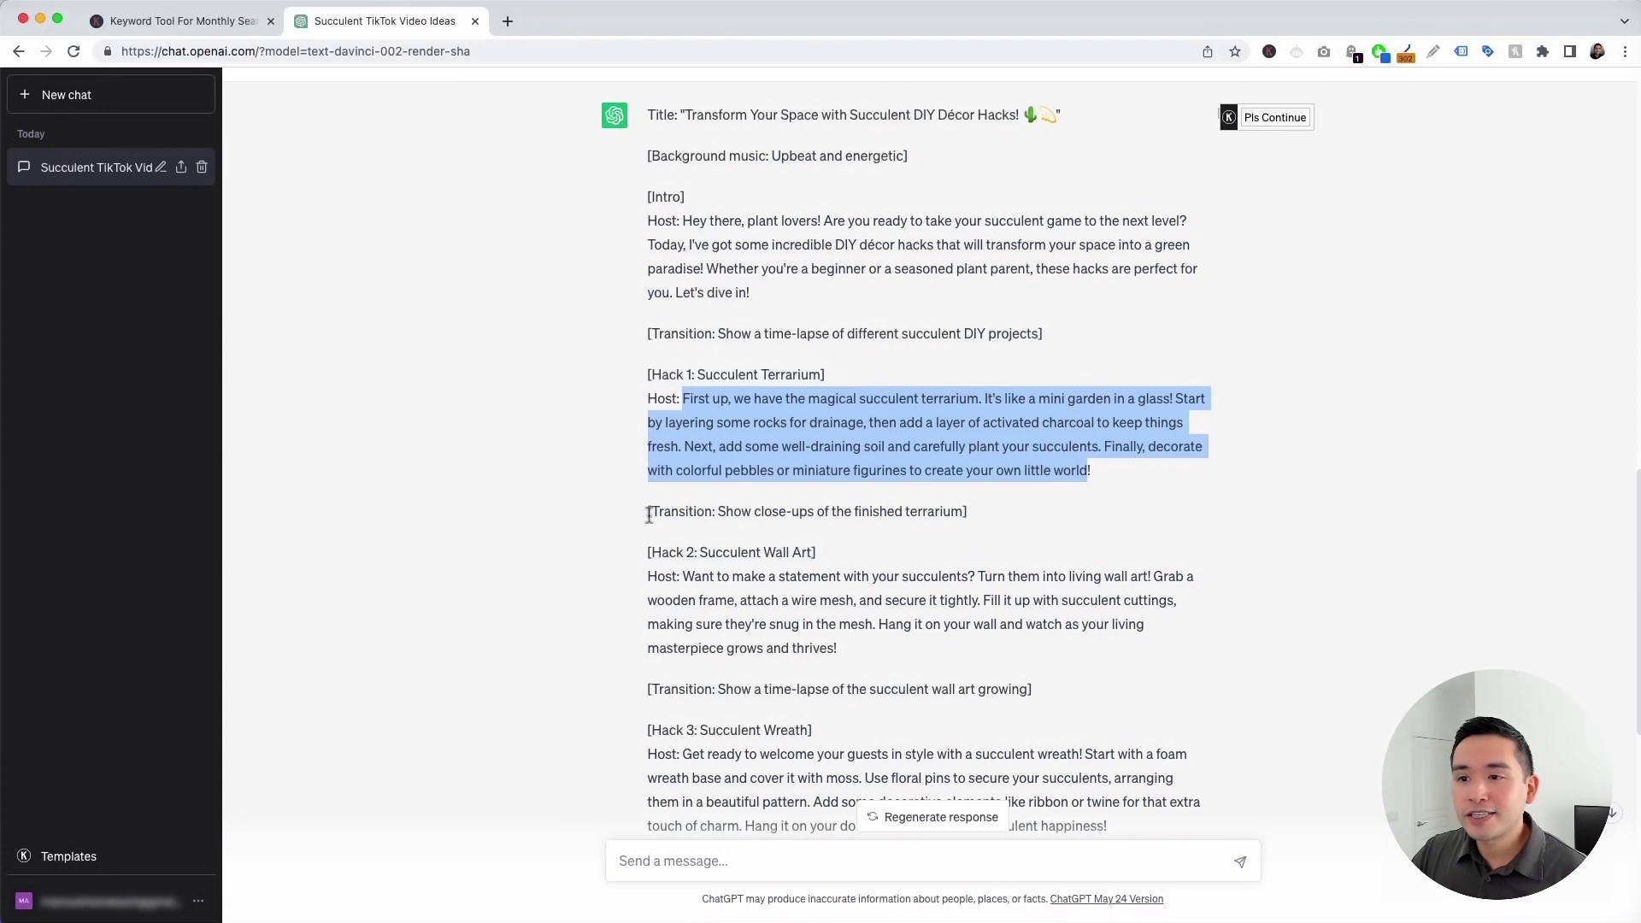
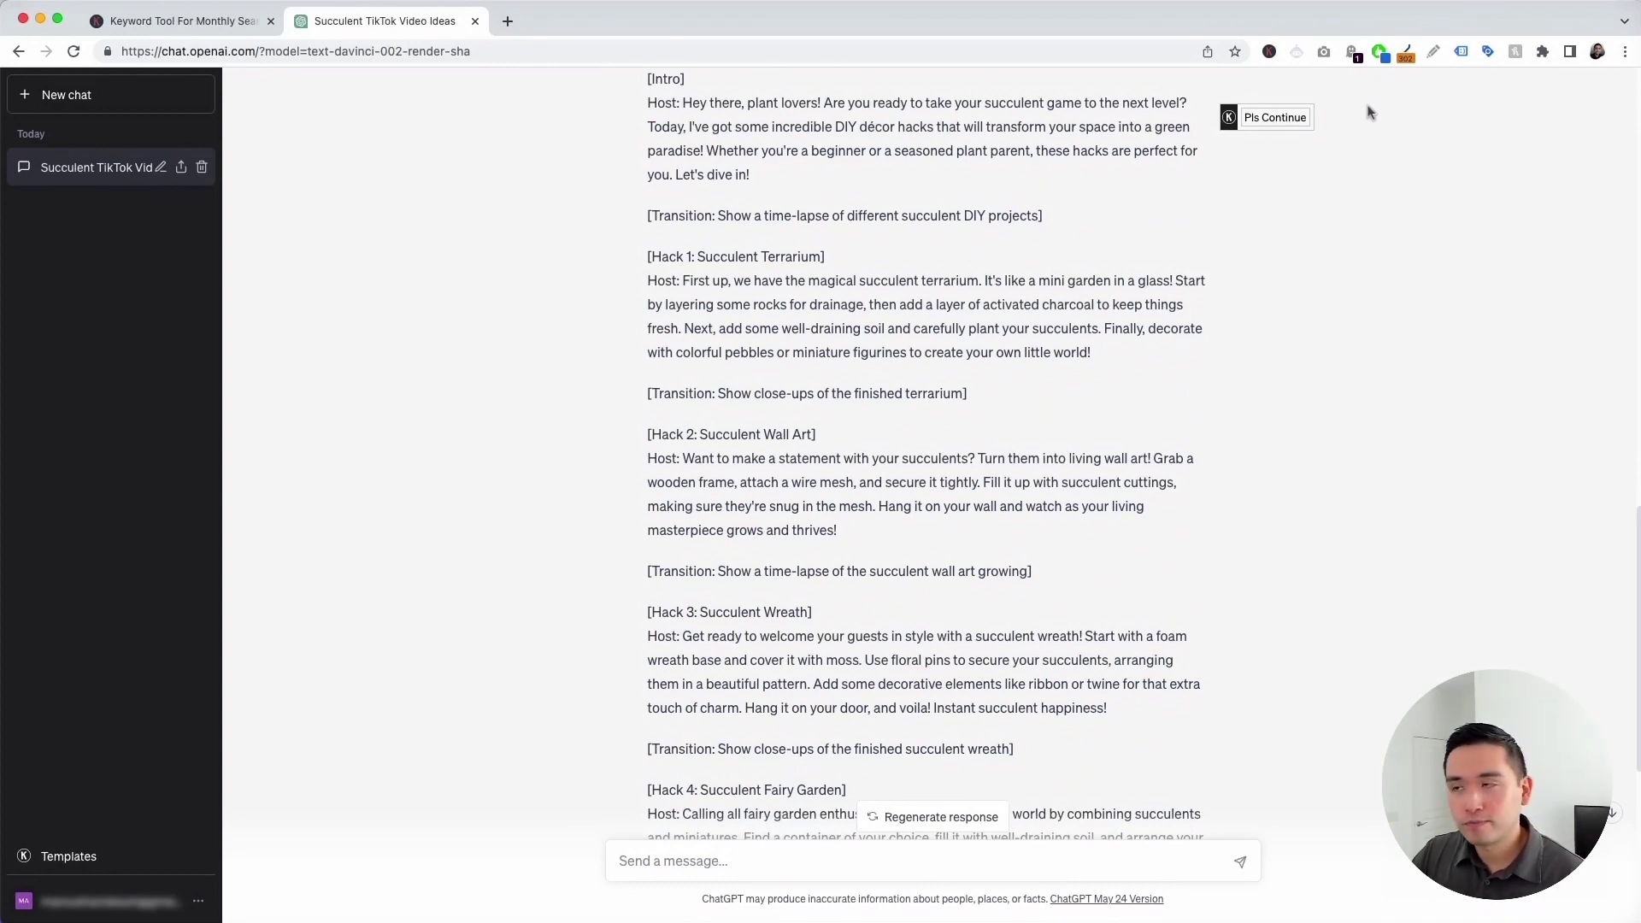
Step: Examine the follow-up options for refining the response, such as Expand, Rewrite and Shorten, alongside the full script
{"action": "mouse_move", "coordinate": [1275, 121]}
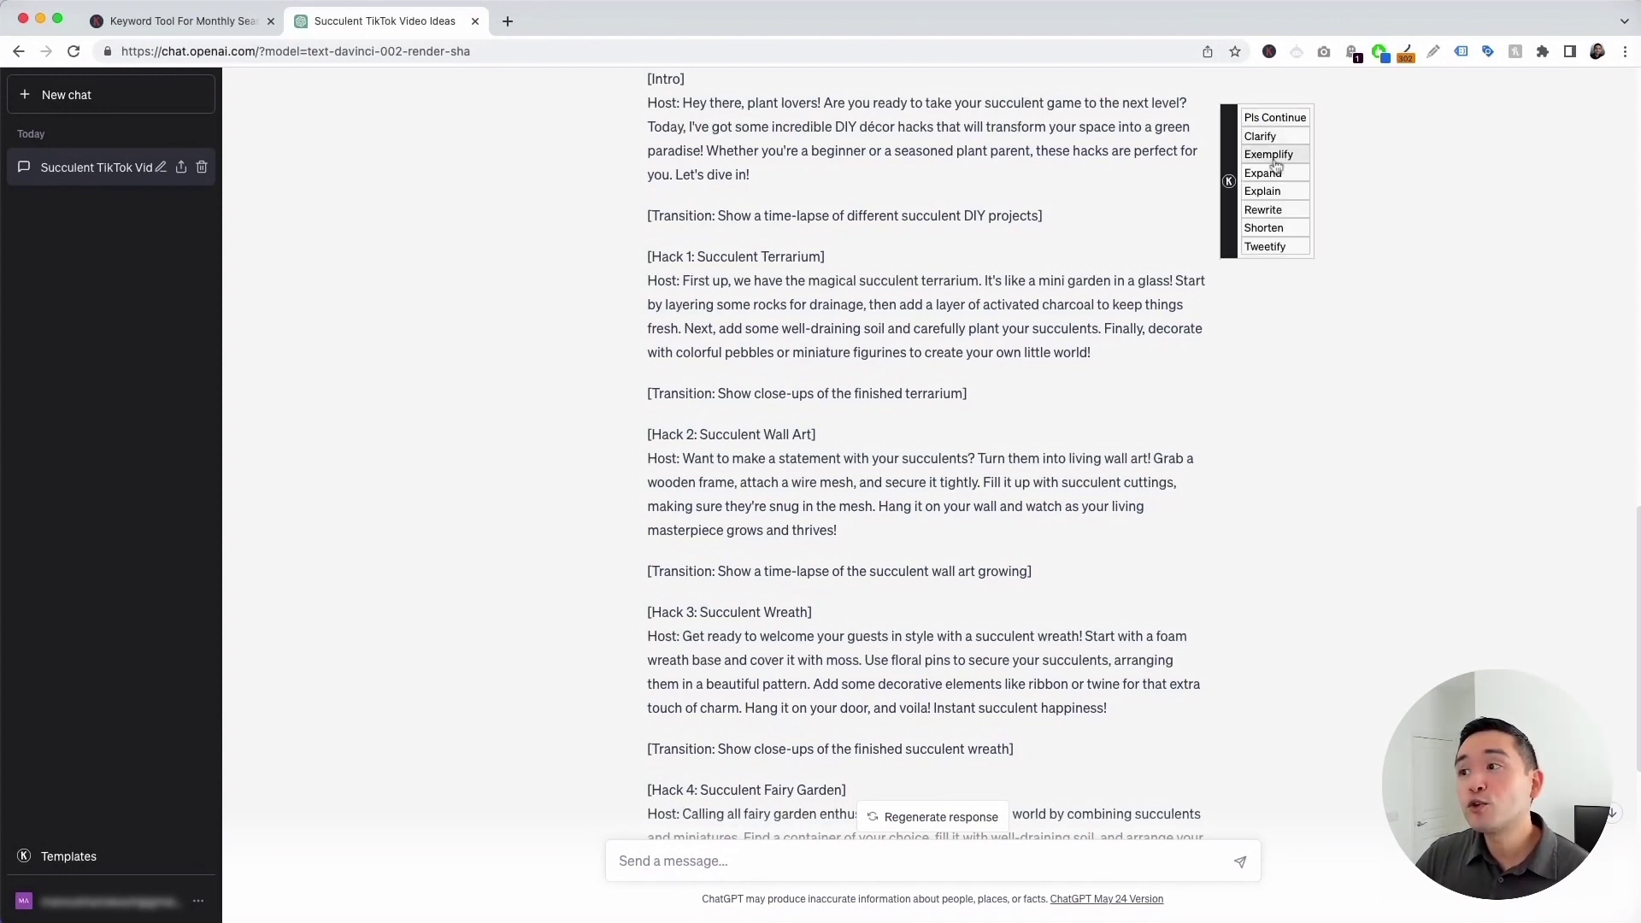
{"action": "scroll", "coordinate": [803, 269], "scroll_direction": "up", "scroll_amount": 5}
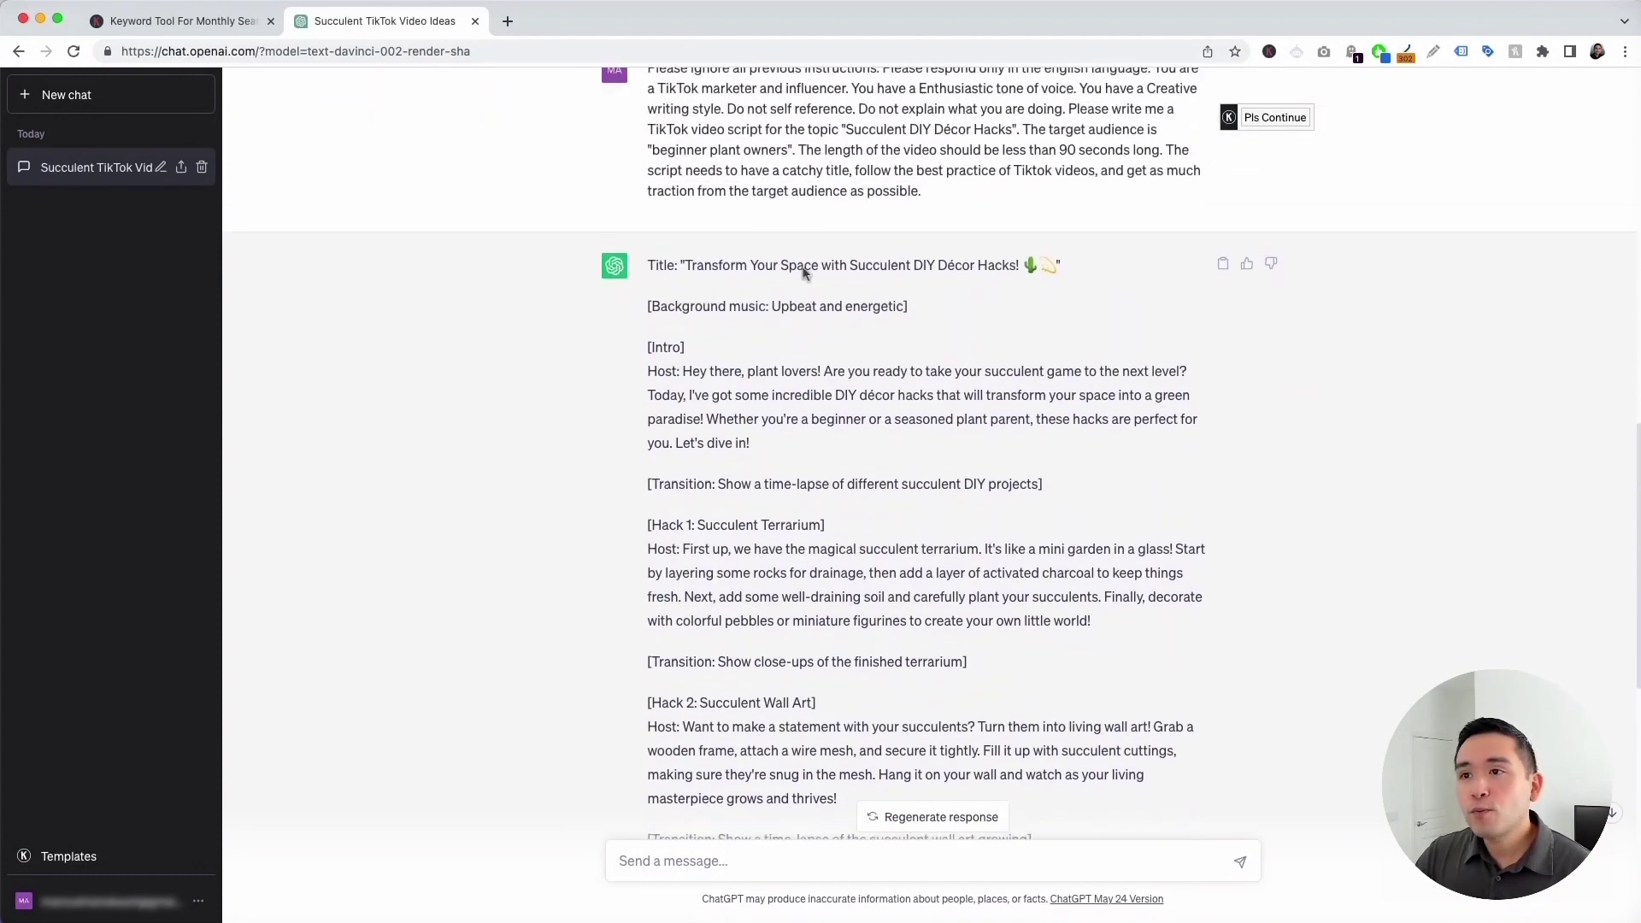
{"action": "scroll", "coordinate": [752, 297], "scroll_direction": "down", "scroll_amount": 12}
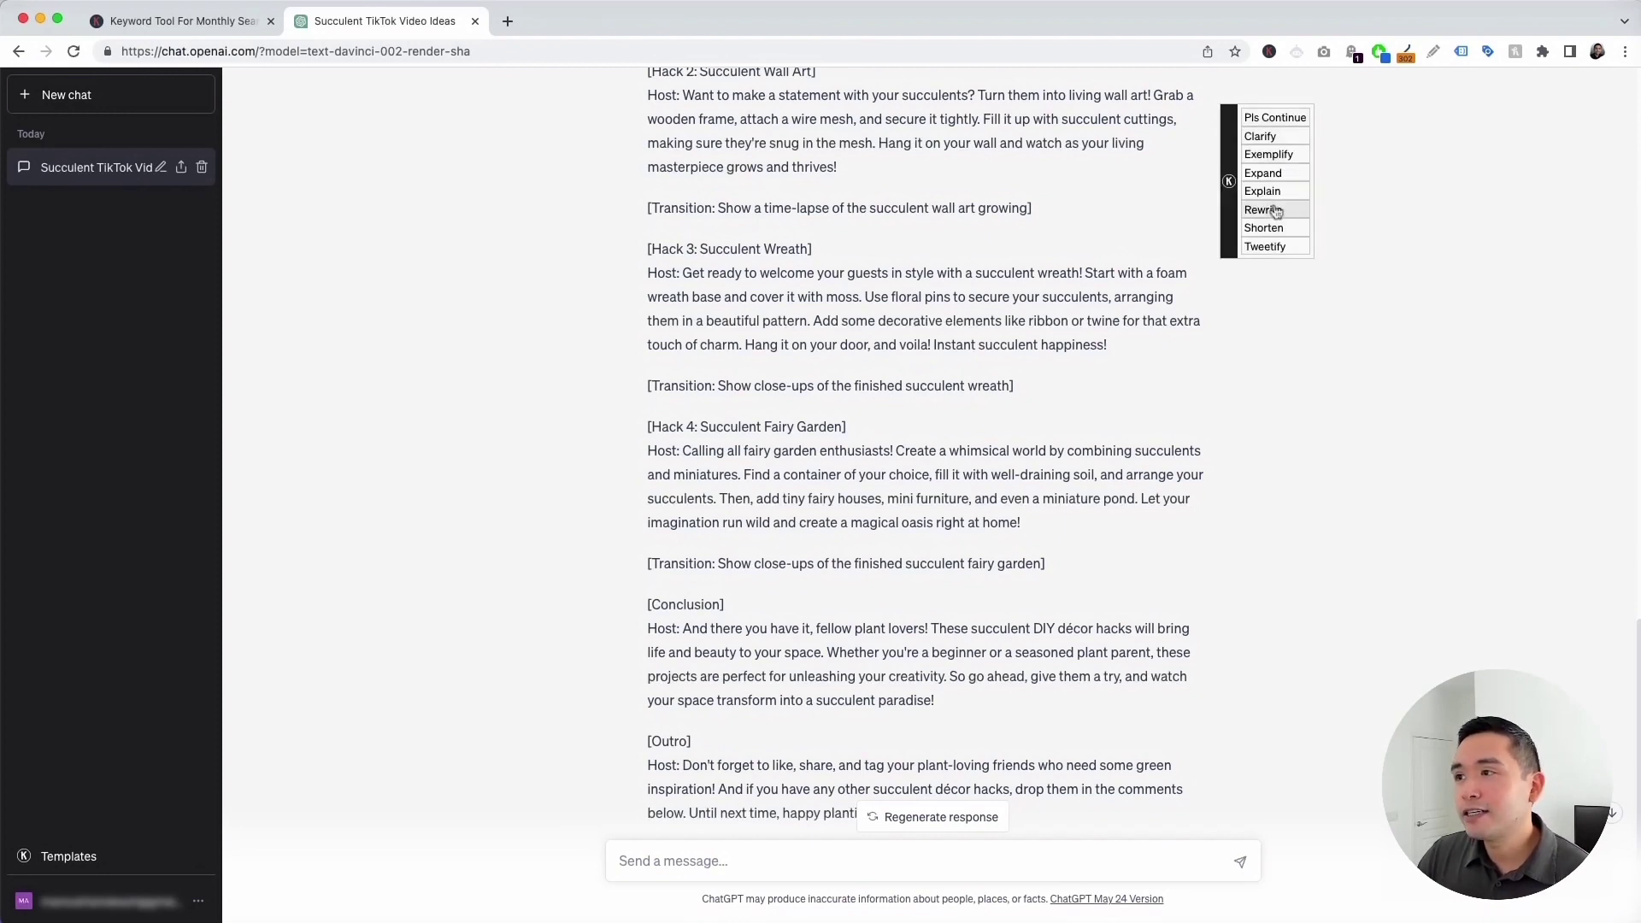
Step: Request a shortened version of the script, read through its condensed hacks and return to the full script
{"action": "left_click", "coordinate": [1274, 210]}
{"action": "scroll", "coordinate": [959, 268], "scroll_direction": "up", "scroll_amount": 10}
{"action": "scroll", "coordinate": [921, 267], "scroll_direction": "down", "scroll_amount": 7}
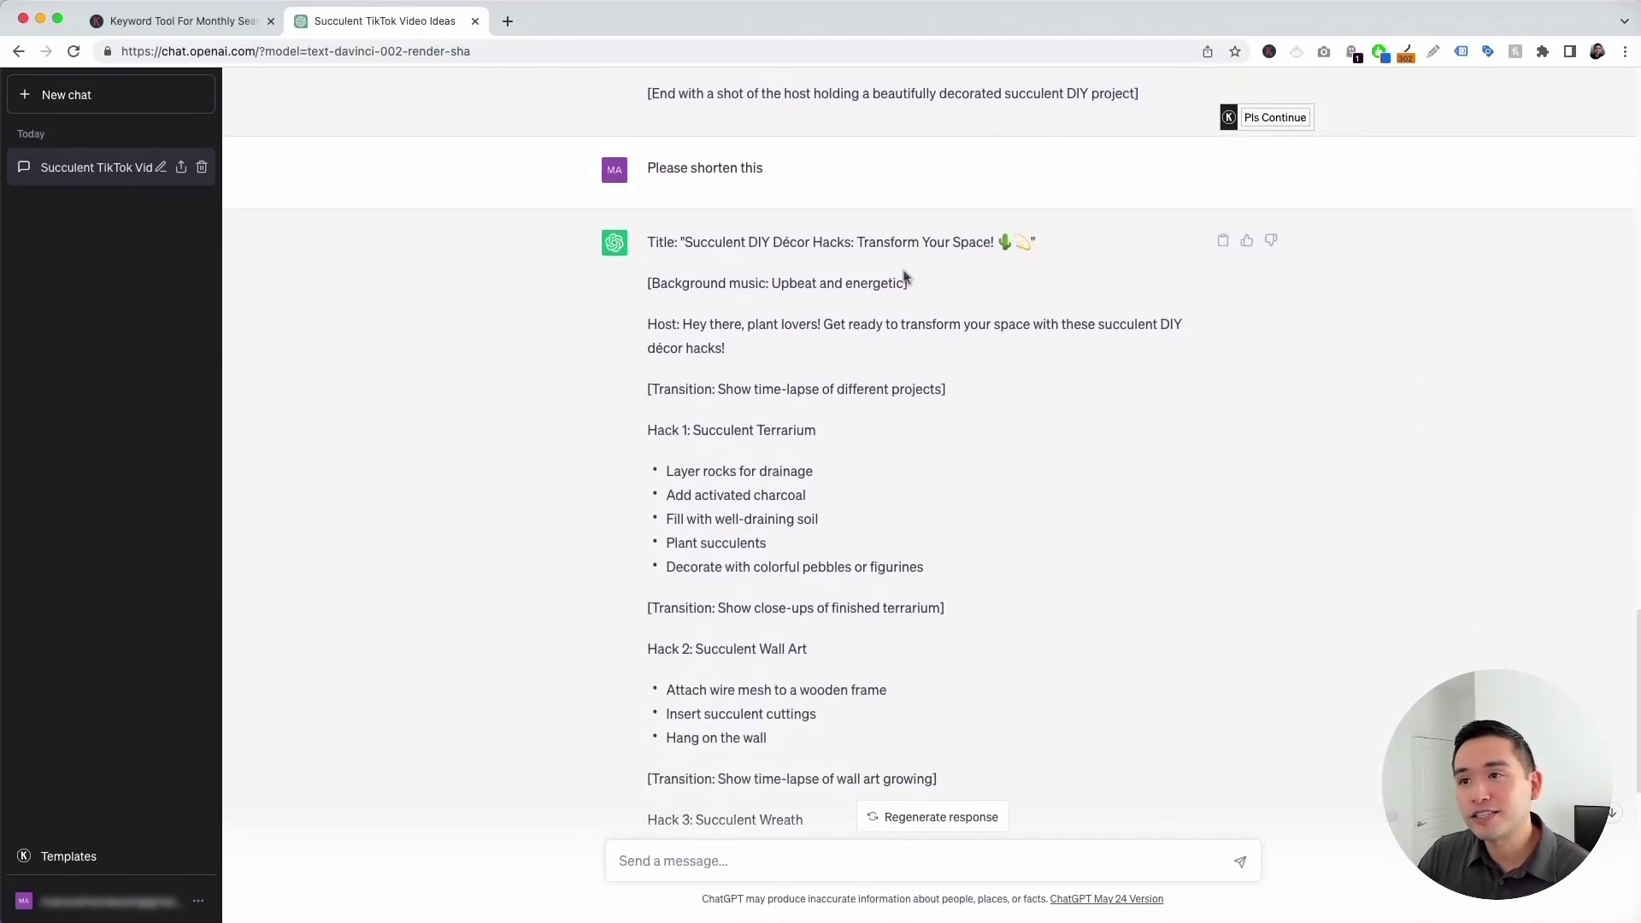
{"action": "scroll", "coordinate": [661, 272], "scroll_direction": "down", "scroll_amount": 4}
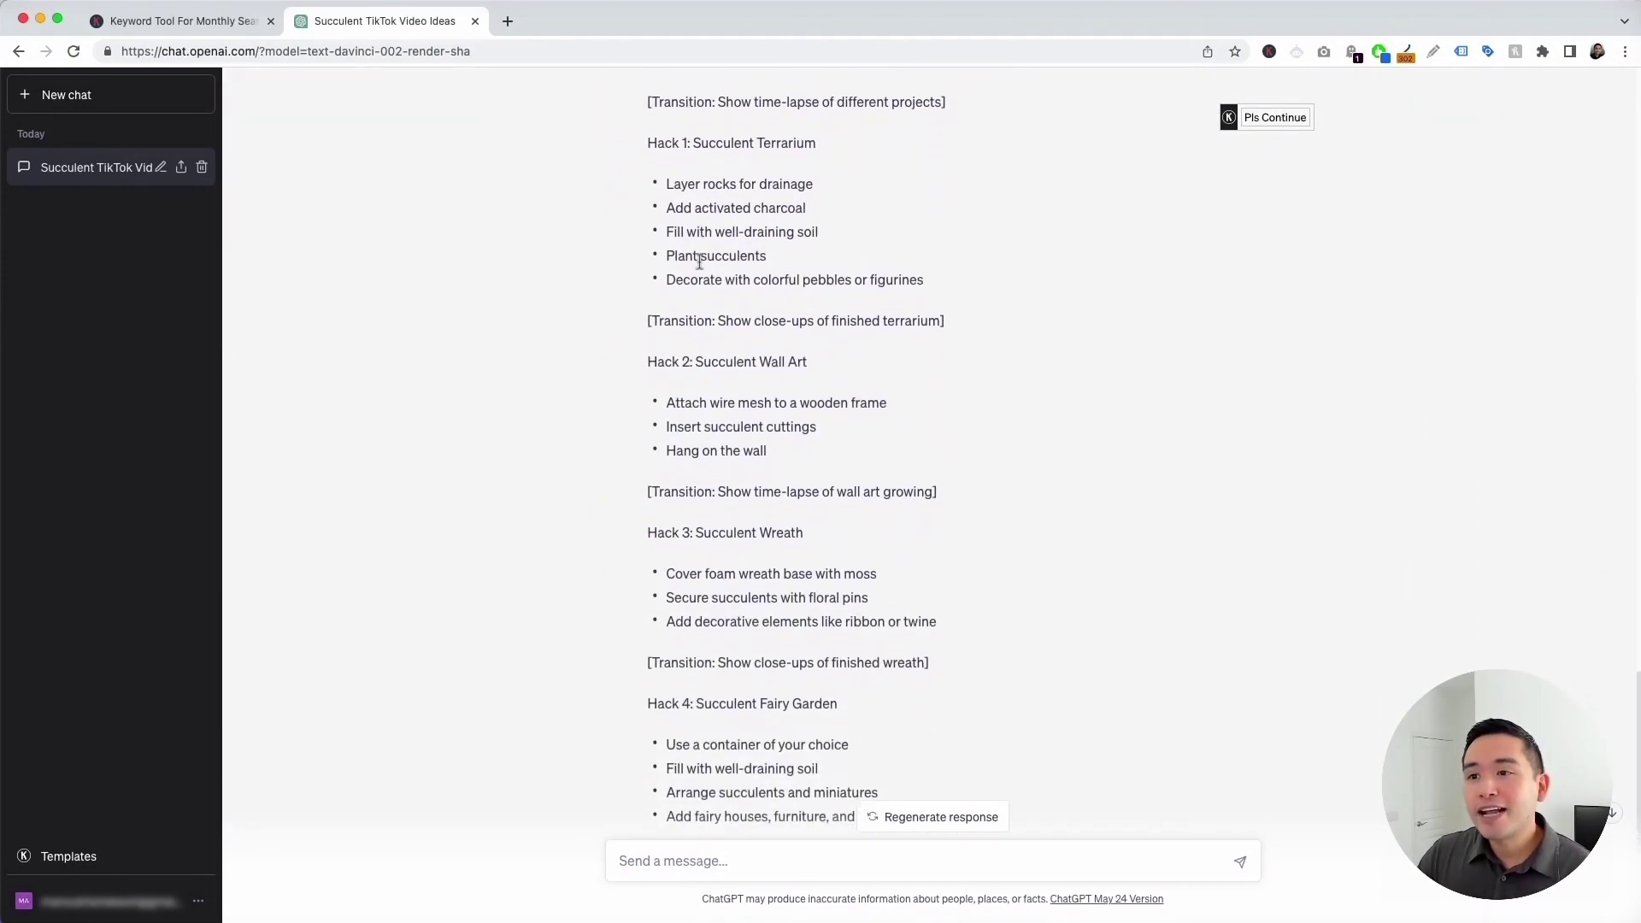
{"action": "scroll", "coordinate": [752, 541], "scroll_direction": "down", "scroll_amount": 3}
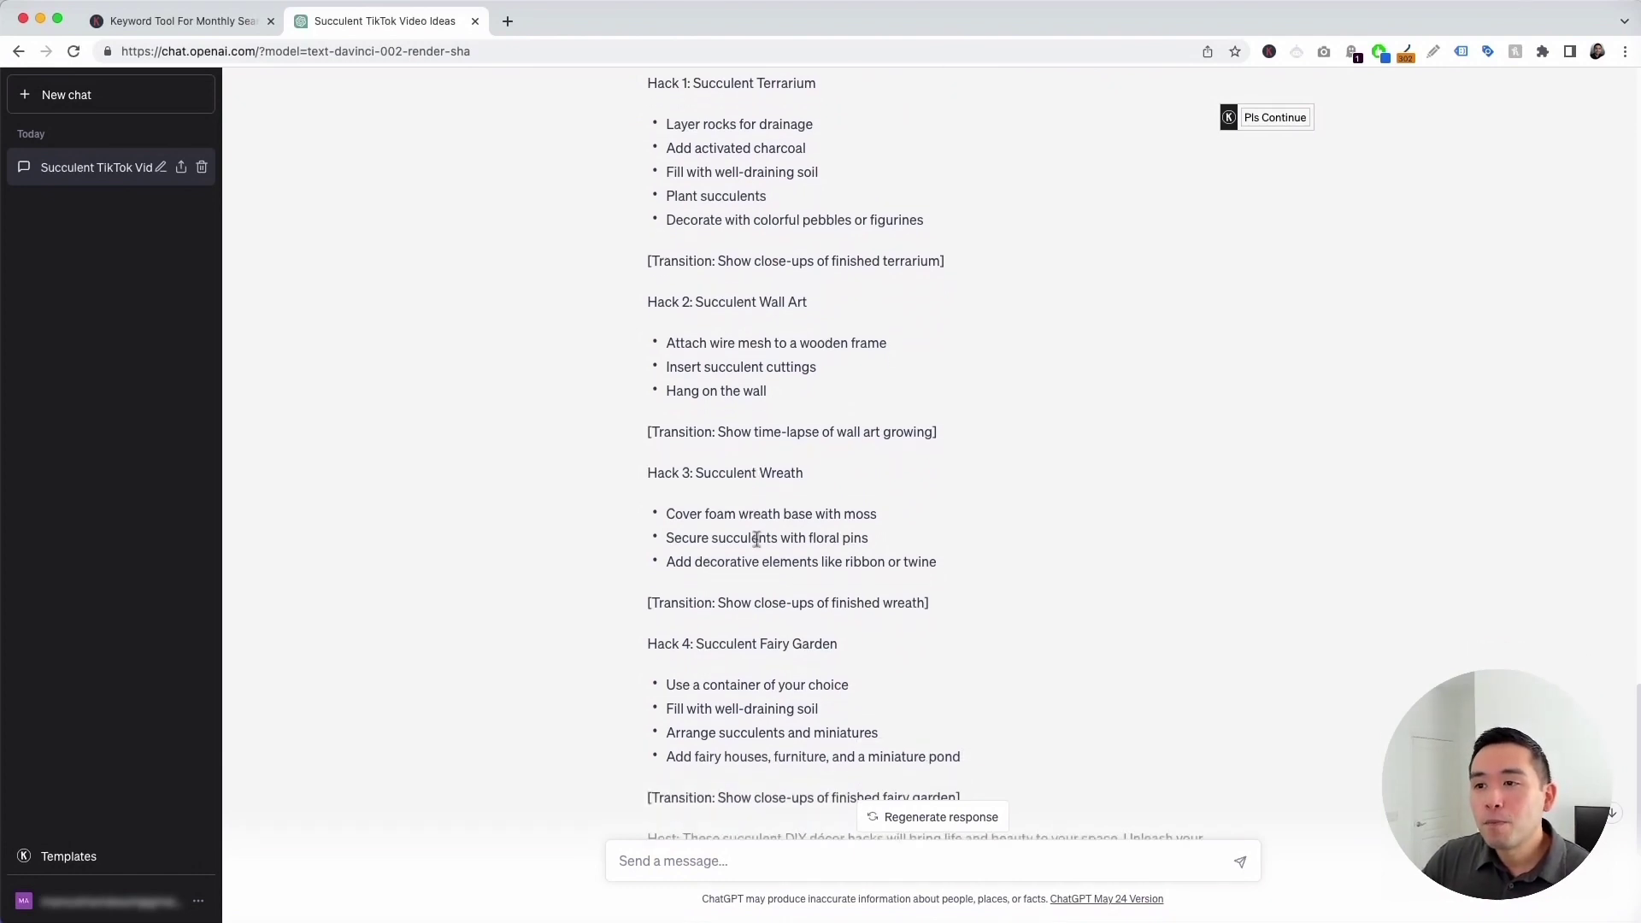
{"action": "scroll", "coordinate": [752, 540], "scroll_direction": "up", "scroll_amount": 12}
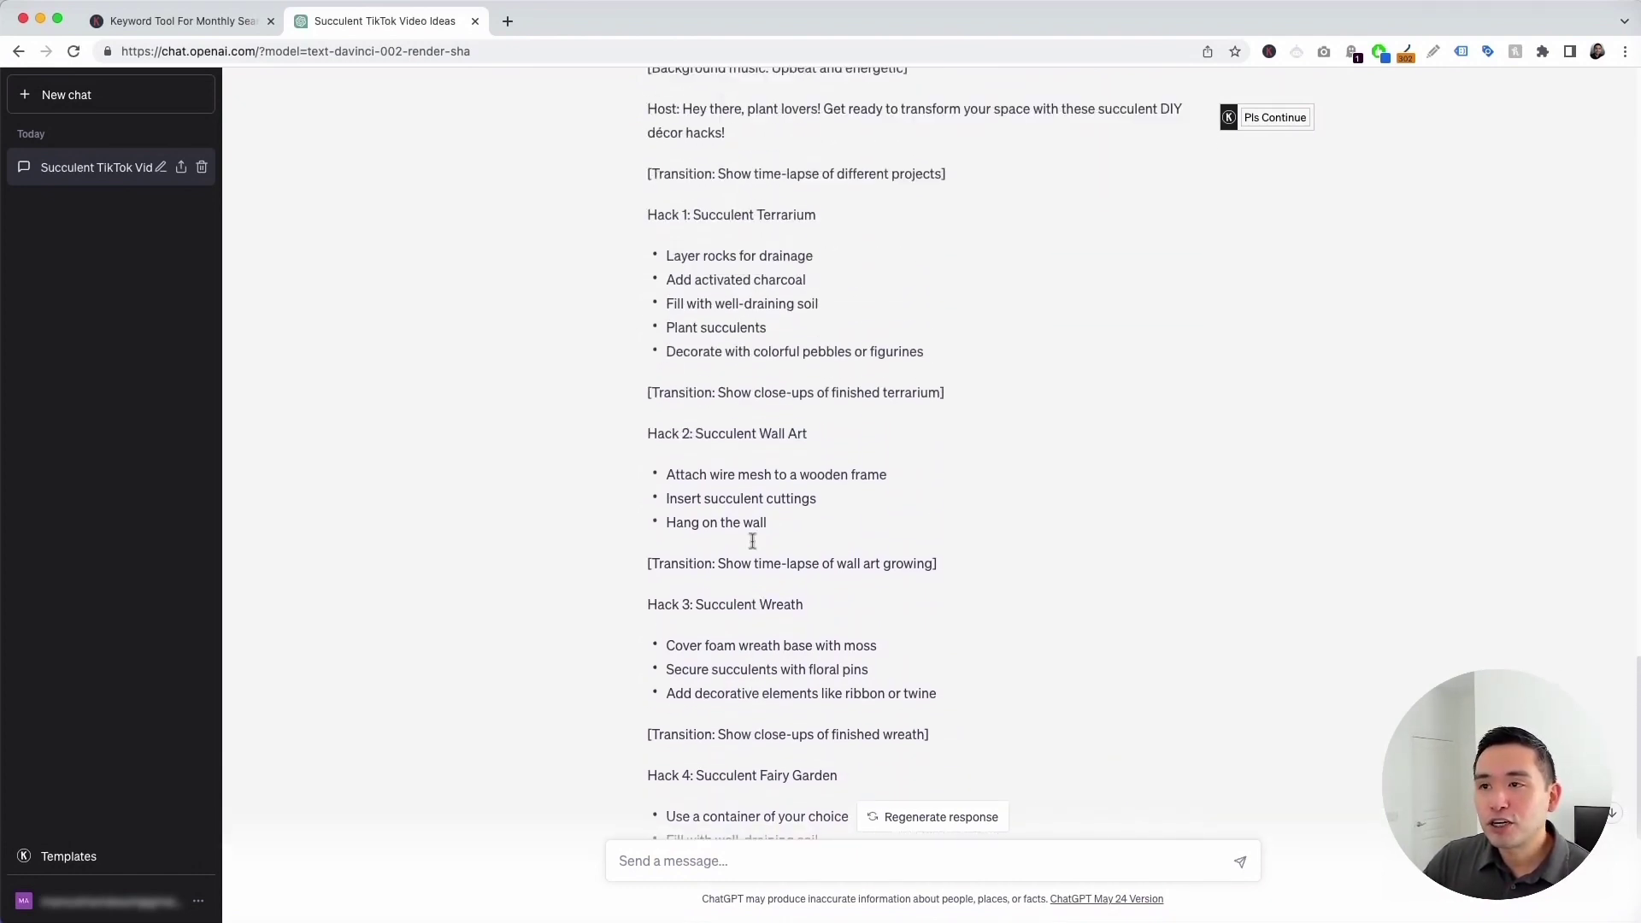
{"action": "scroll", "coordinate": [752, 545], "scroll_direction": "up", "scroll_amount": 6}
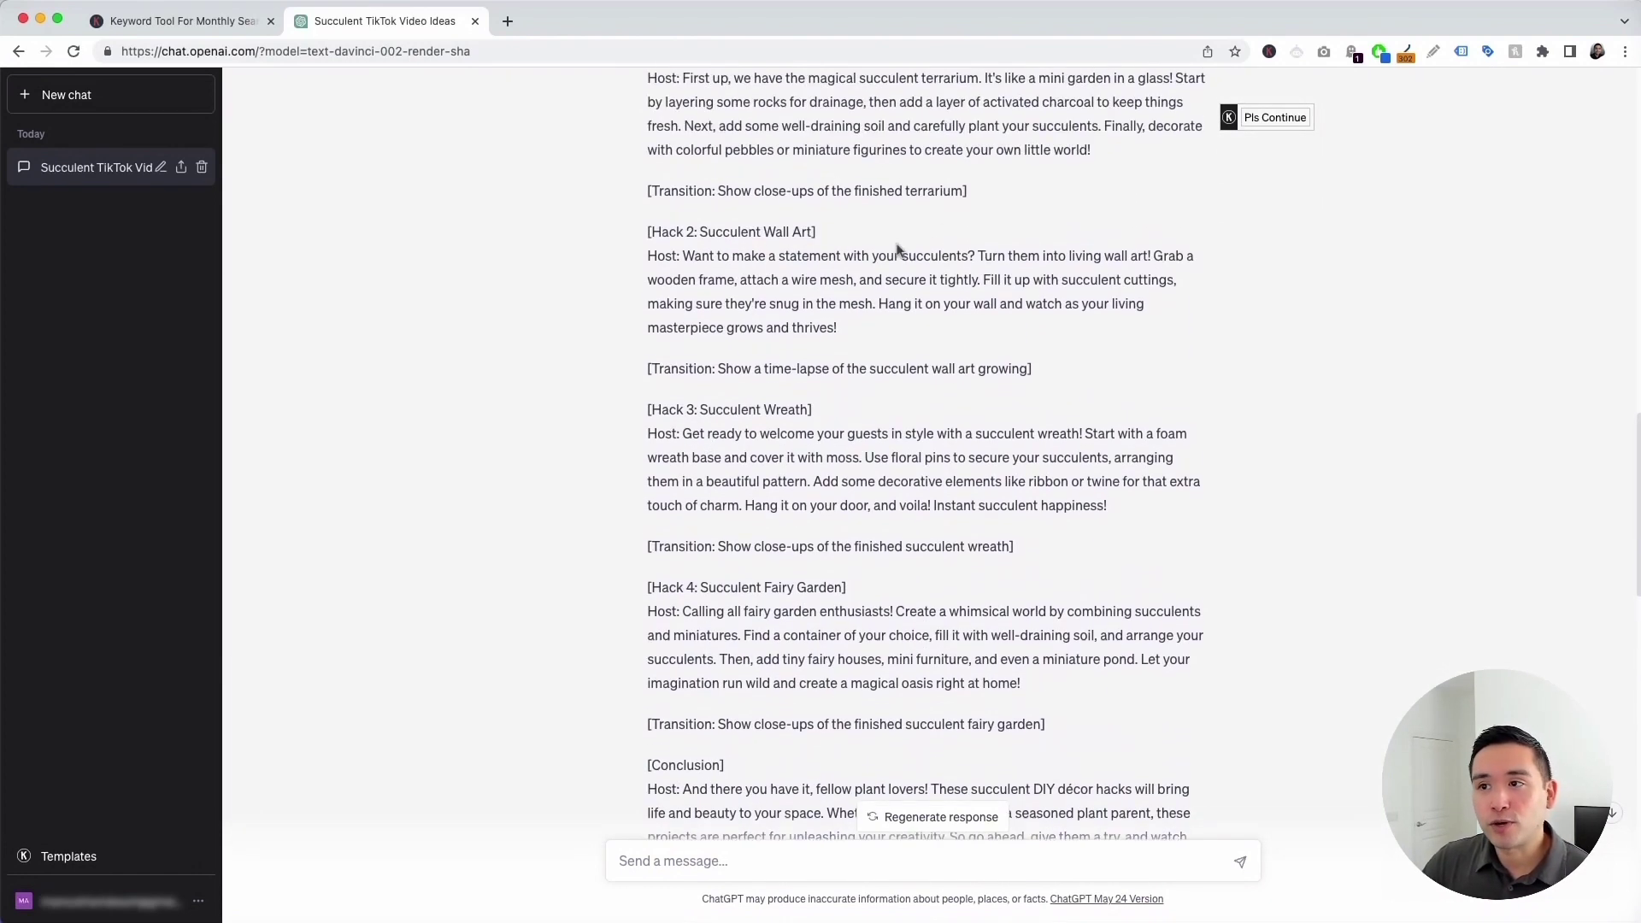
{"action": "mouse_move", "coordinate": [1291, 120]}
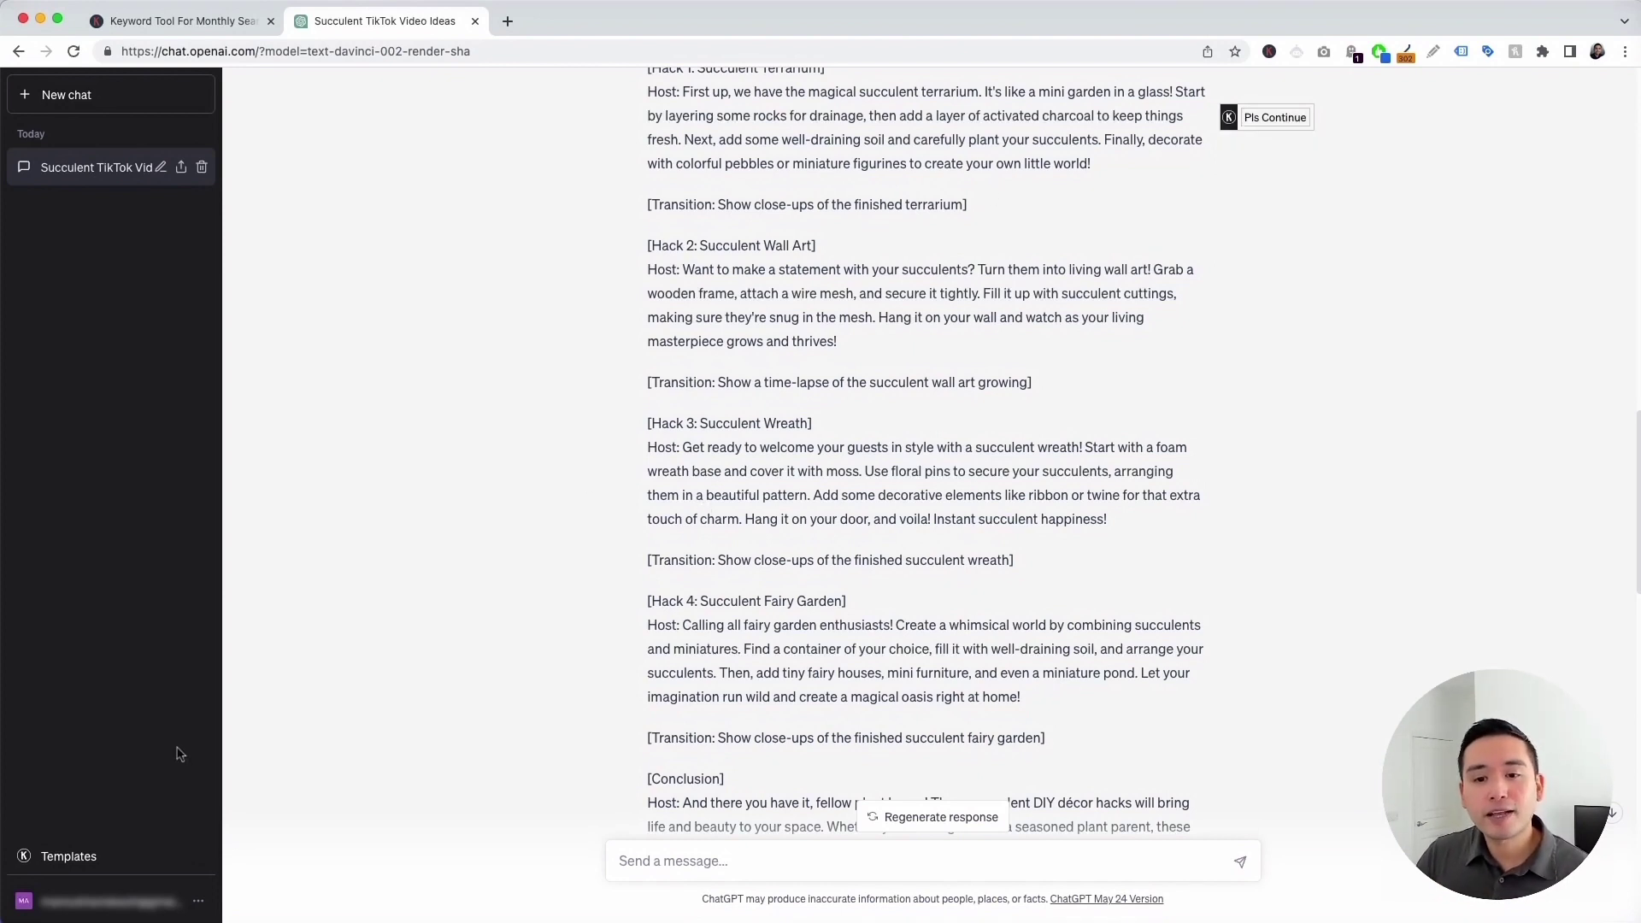
Step: Open the prompt templates and choose the TikTok Hashtag Generator template
{"action": "left_click", "coordinate": [89, 859]}
{"action": "left_click_drag", "start_coordinate": [1382, 171], "coordinate": [1077, 167]}
{"action": "left_click", "coordinate": [1036, 216]}
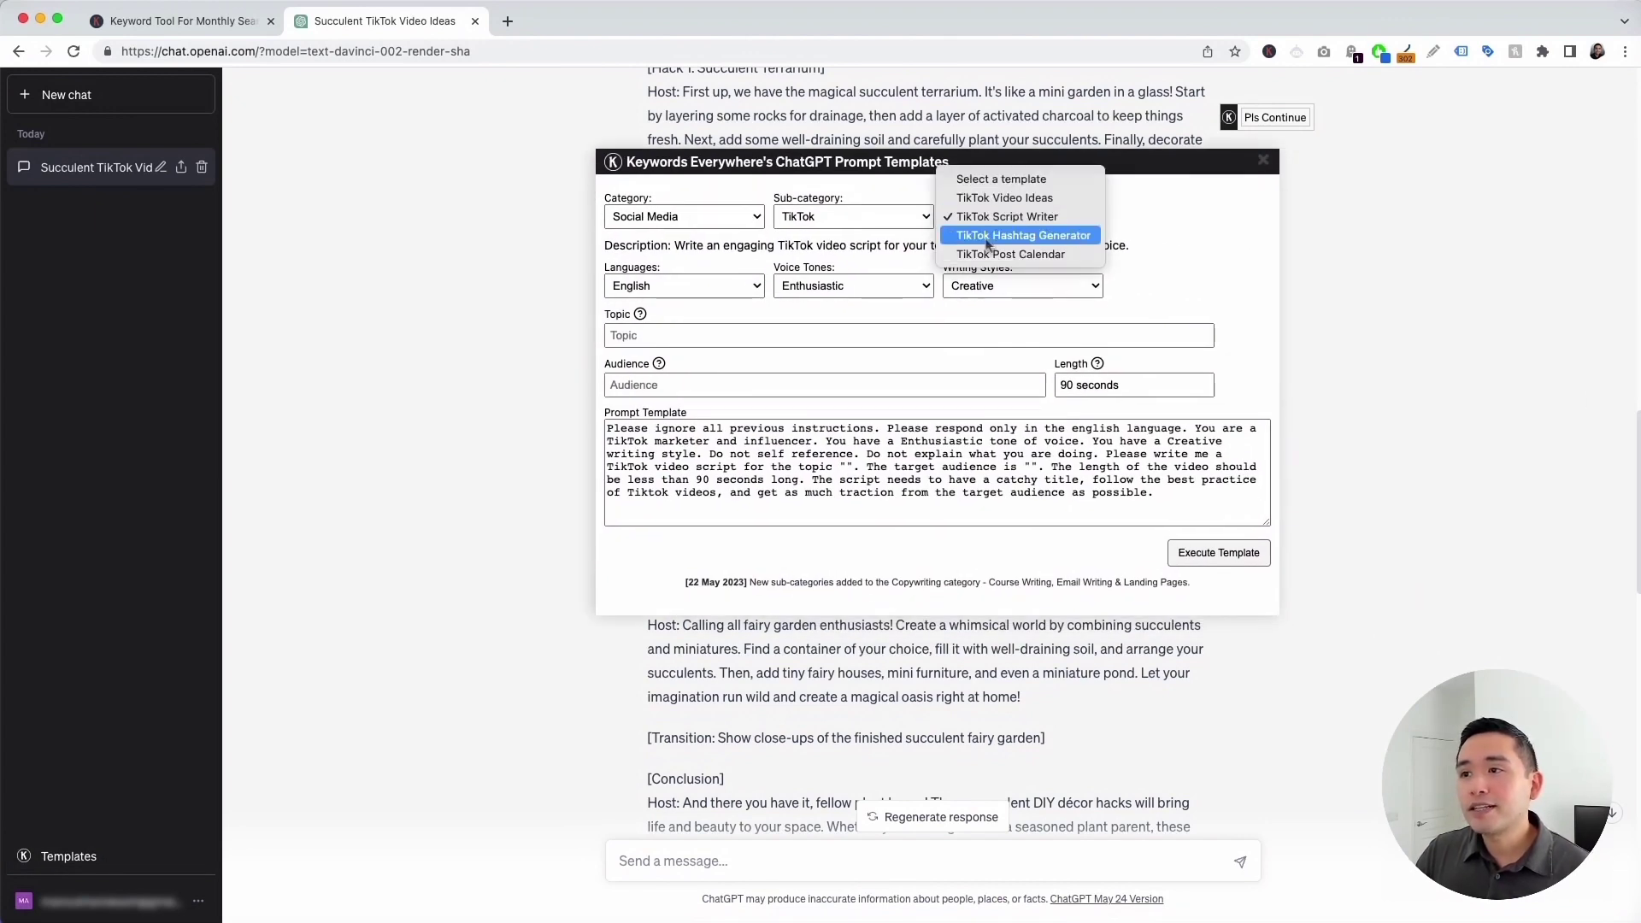
{"action": "left_click", "coordinate": [1050, 239]}
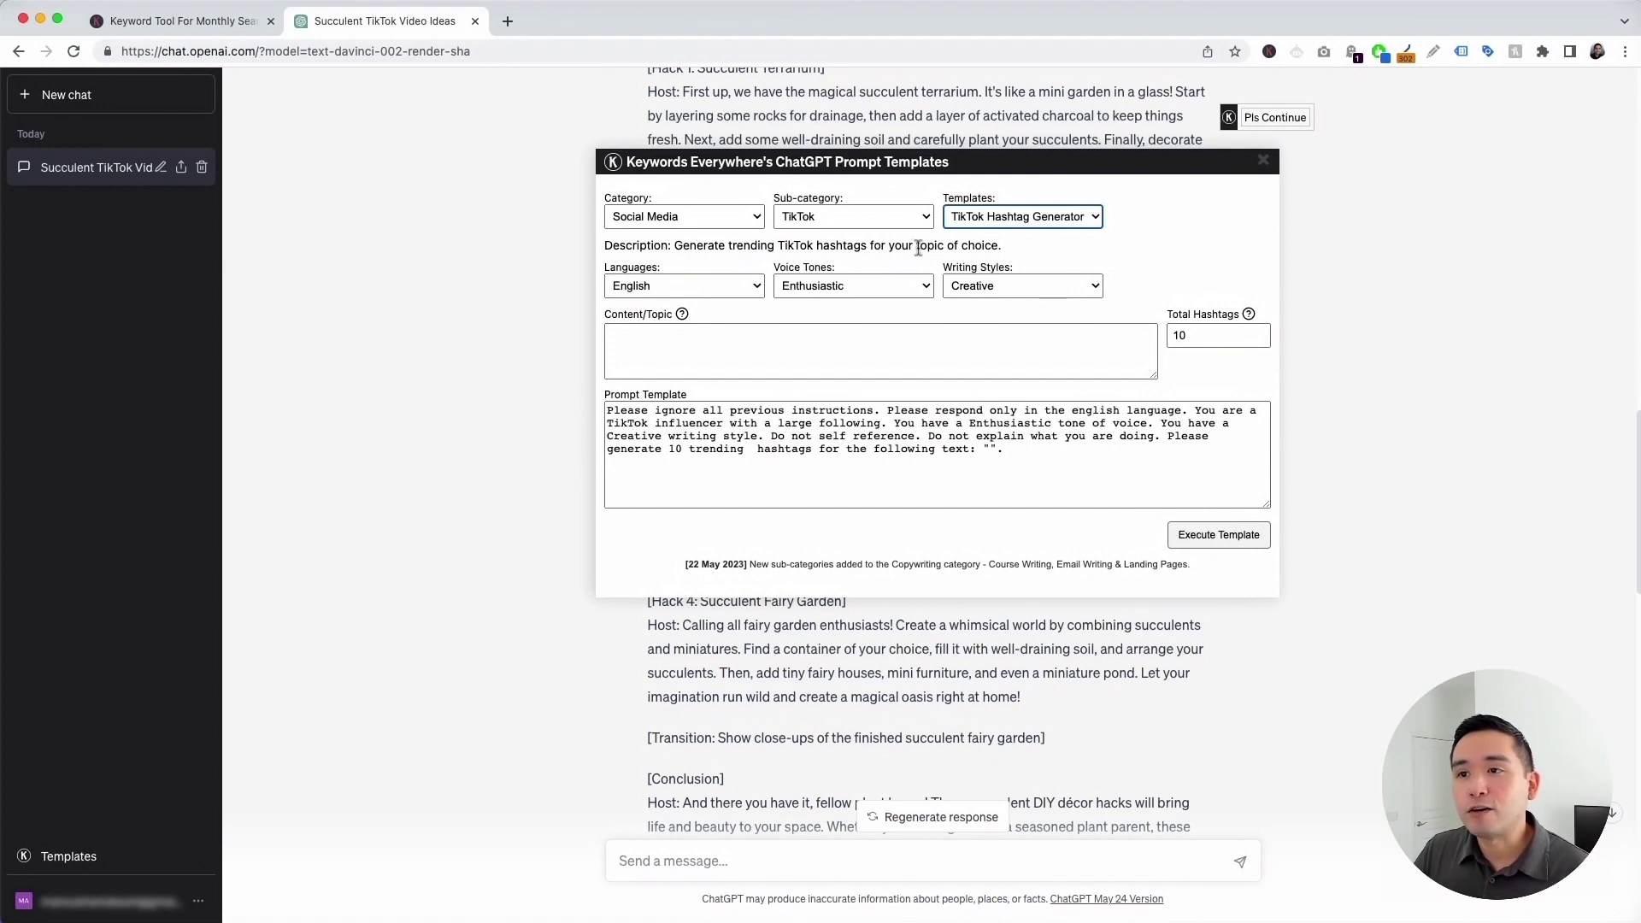
Step: Check the available languages, voice tones and writing styles, keeping English, Enthusiastic and Creative
{"action": "left_click", "coordinate": [755, 291]}
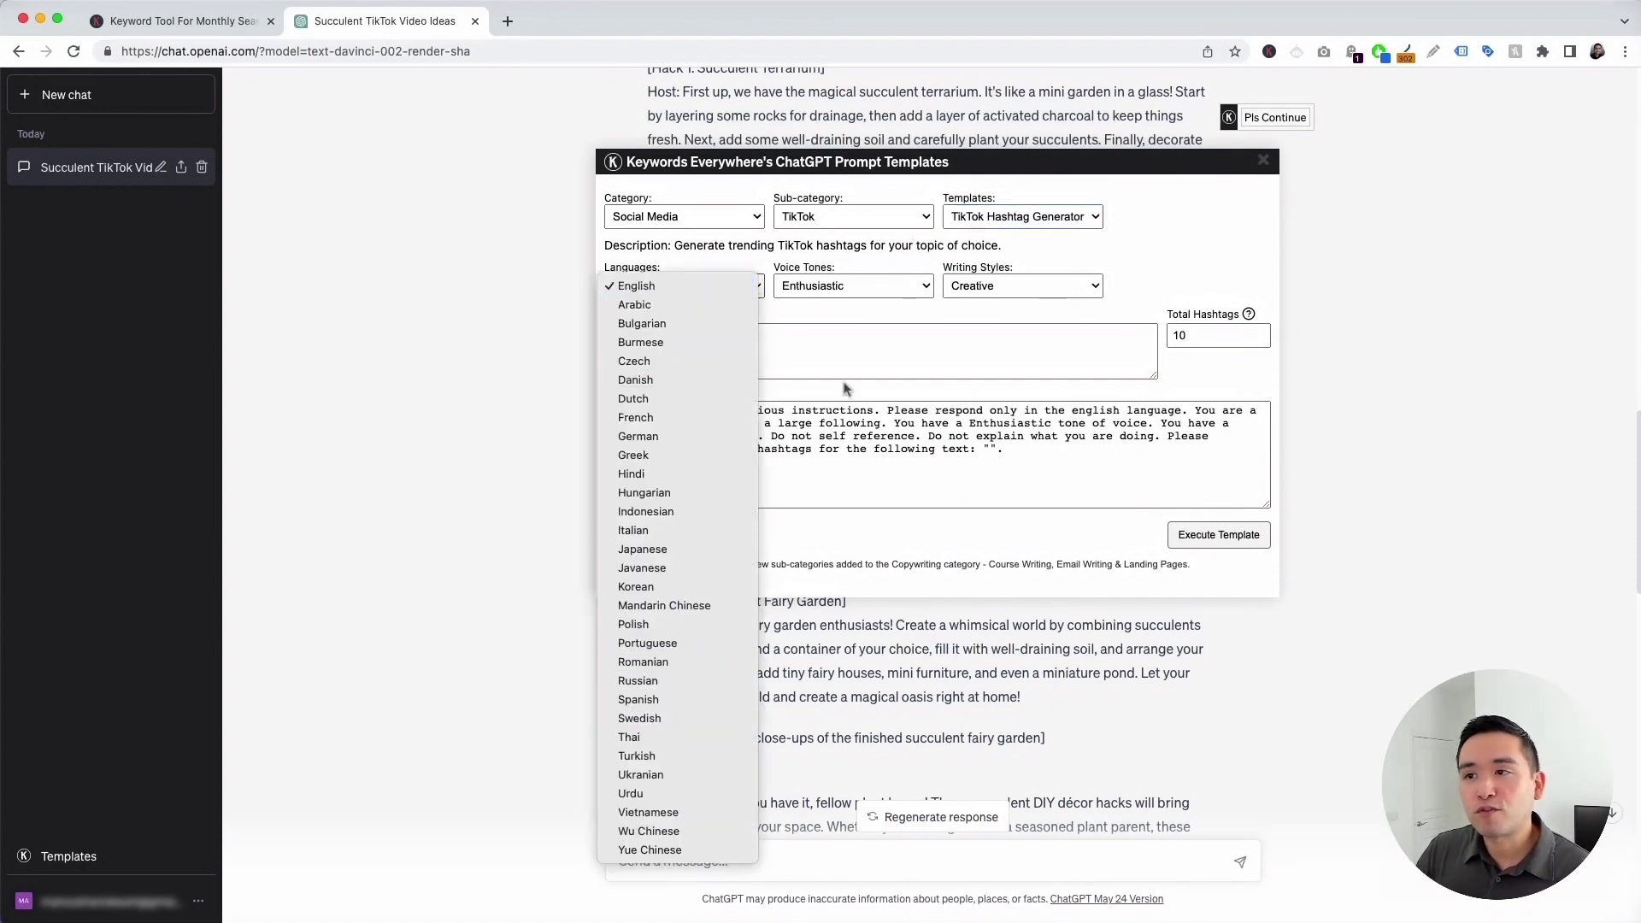
{"action": "left_click", "coordinate": [926, 284]}
{"action": "left_click", "coordinate": [926, 285]}
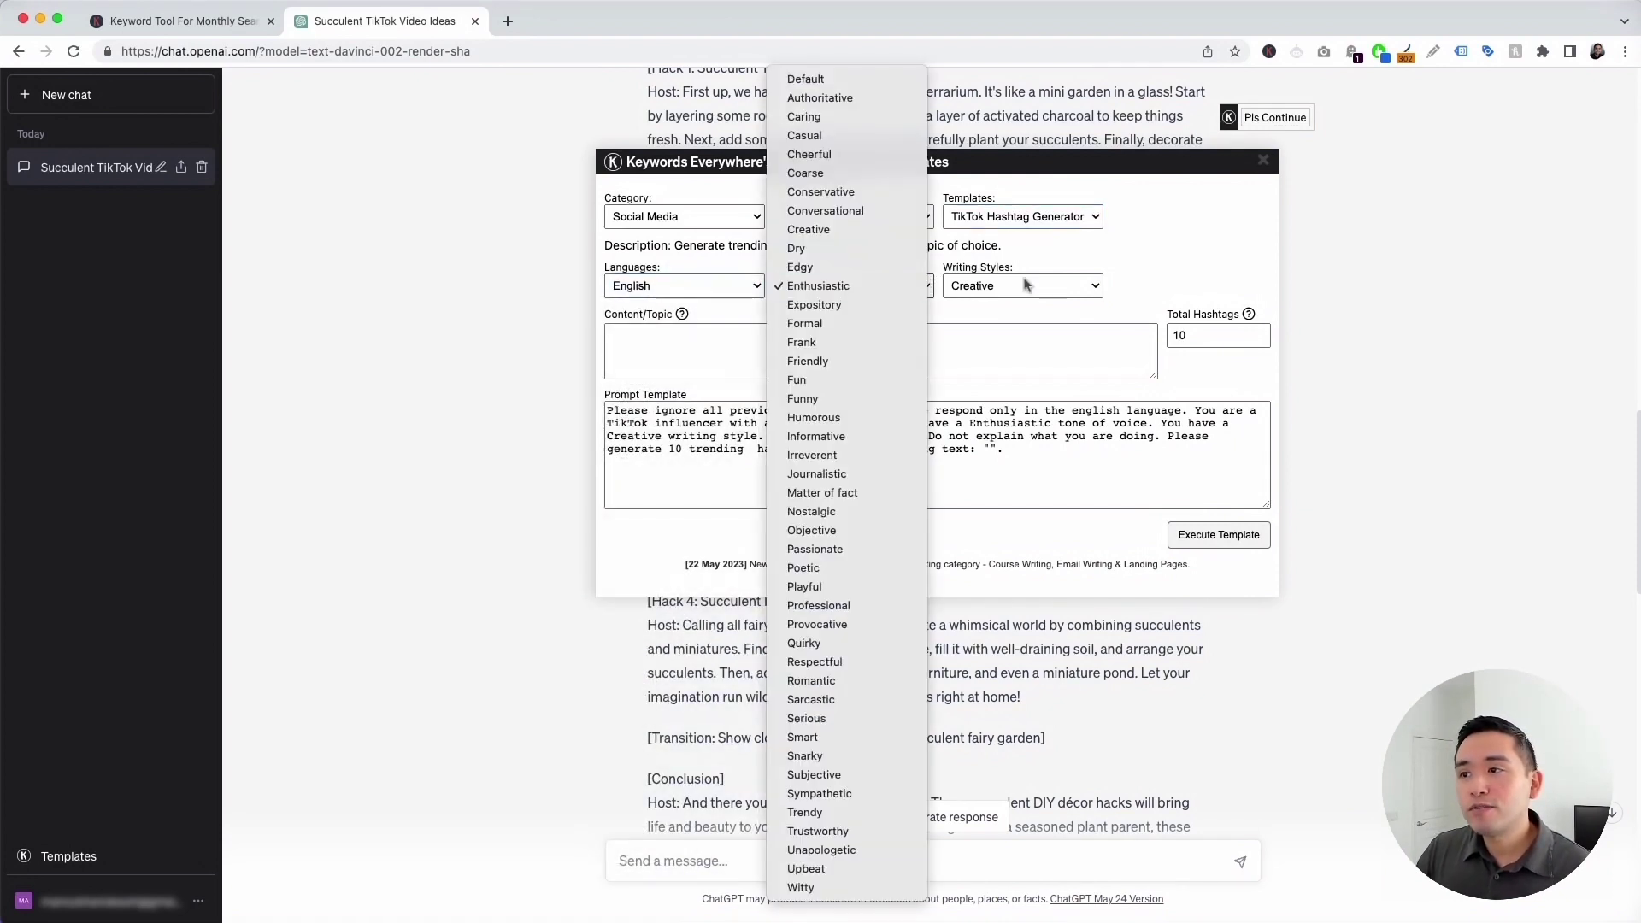
{"action": "left_click", "coordinate": [1056, 286]}
{"action": "left_click", "coordinate": [1056, 285]}
{"action": "left_click", "coordinate": [1154, 270]}
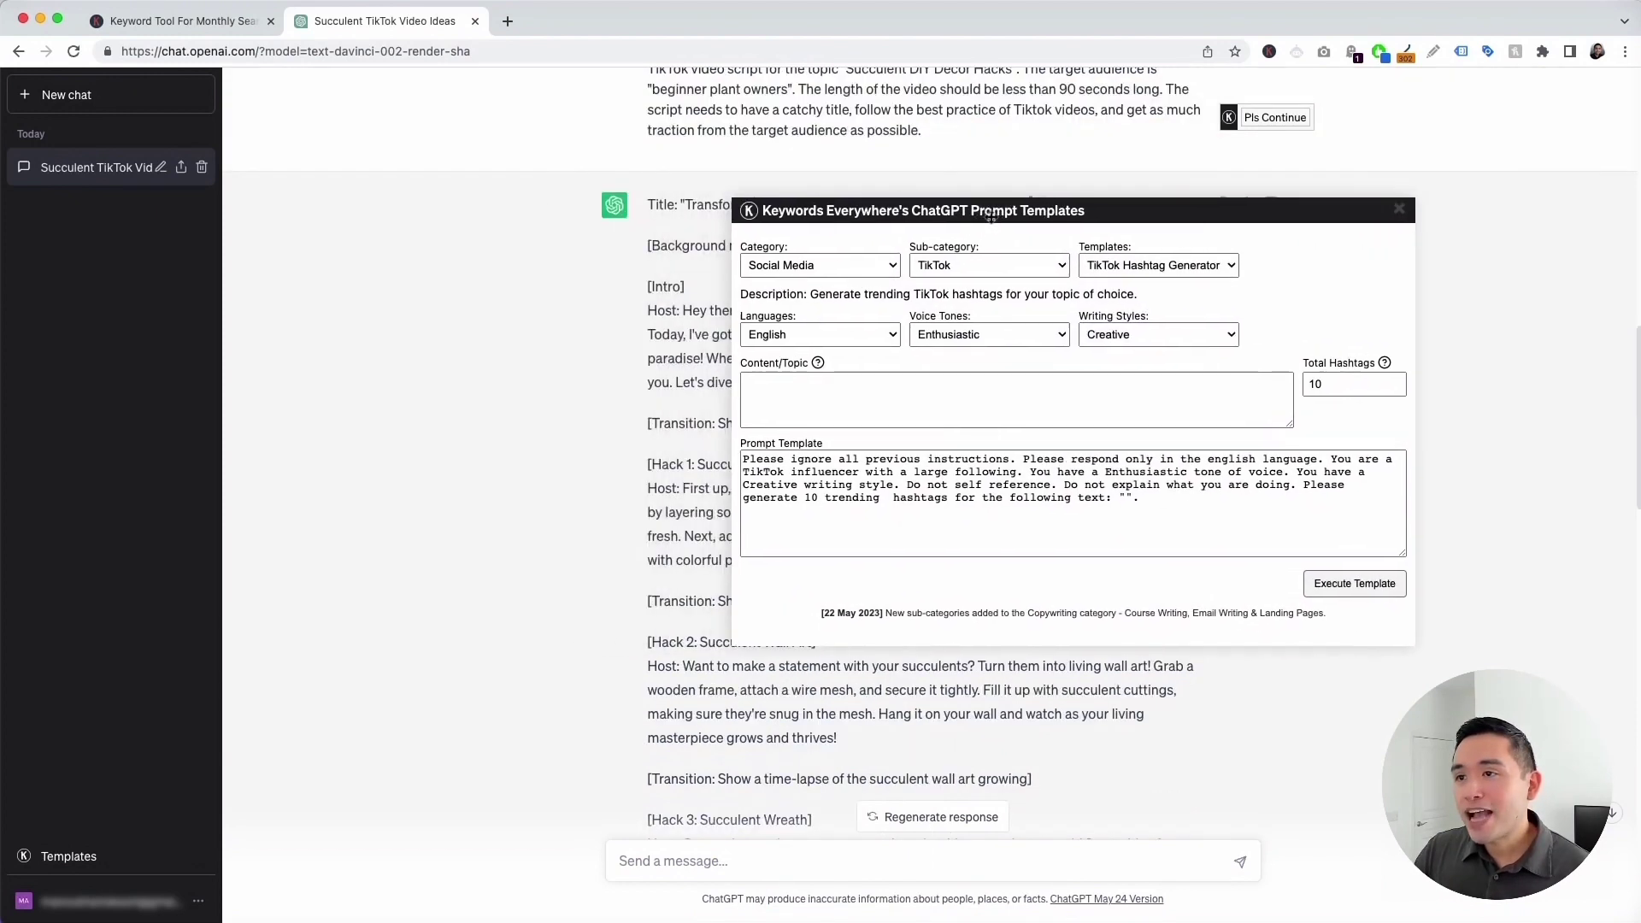
Step: Copy the full original script into the hashtag template's Content/Topic field and keep the total at 10 hashtags
{"action": "left_click_drag", "start_coordinate": [989, 216], "coordinate": [1196, 196]}
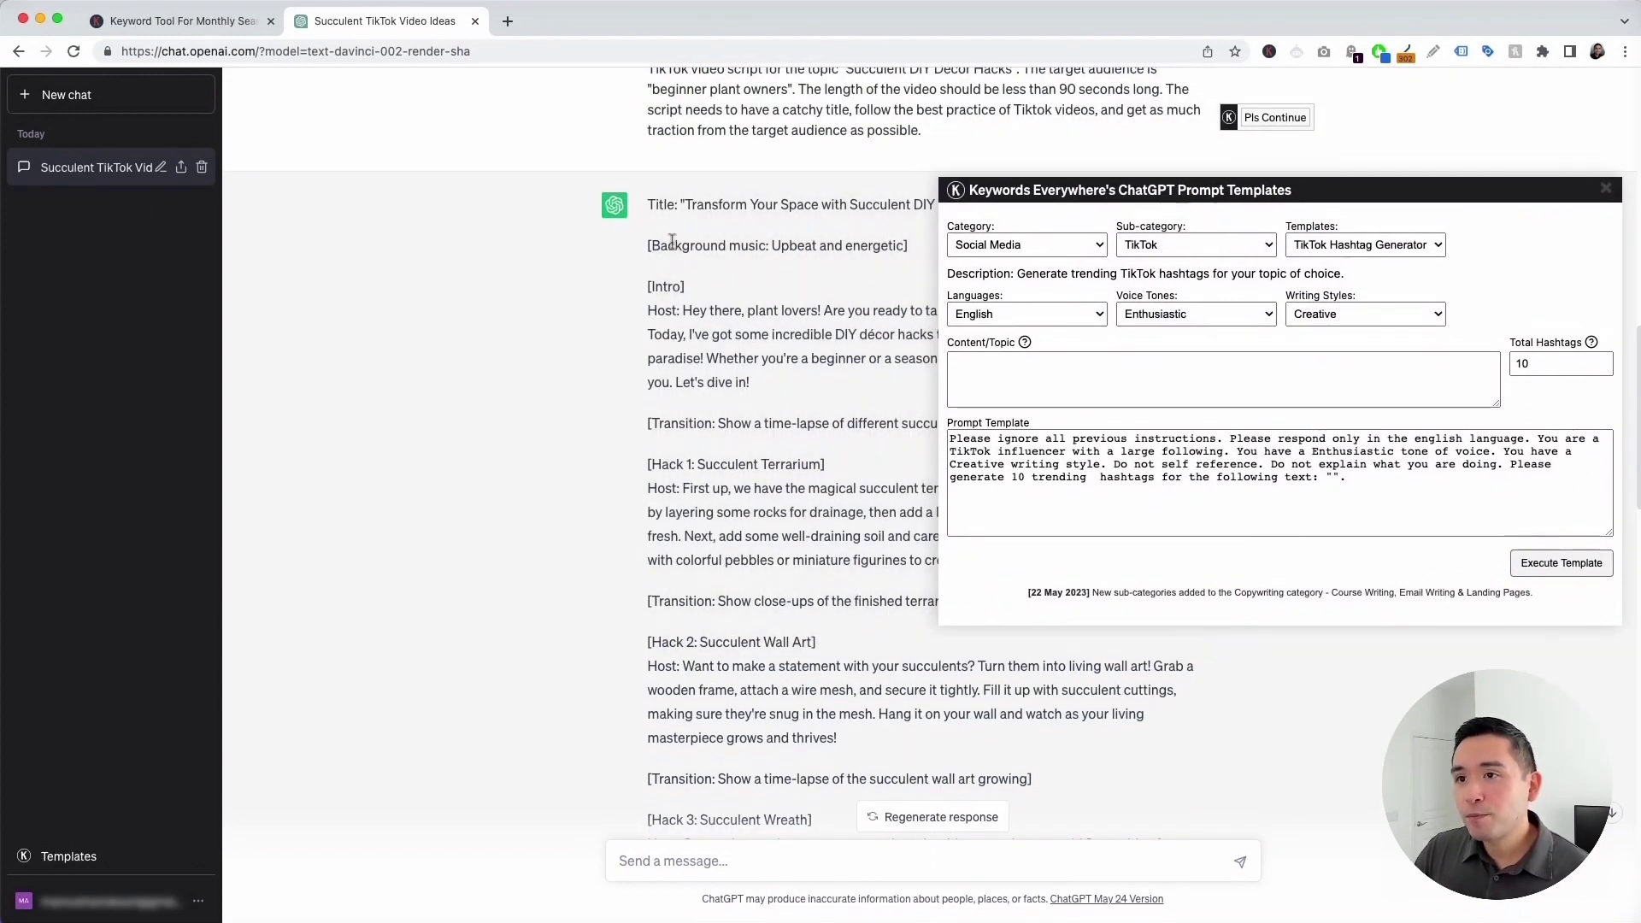
{"action": "left_click_drag", "start_coordinate": [650, 203], "coordinate": [732, 747]}
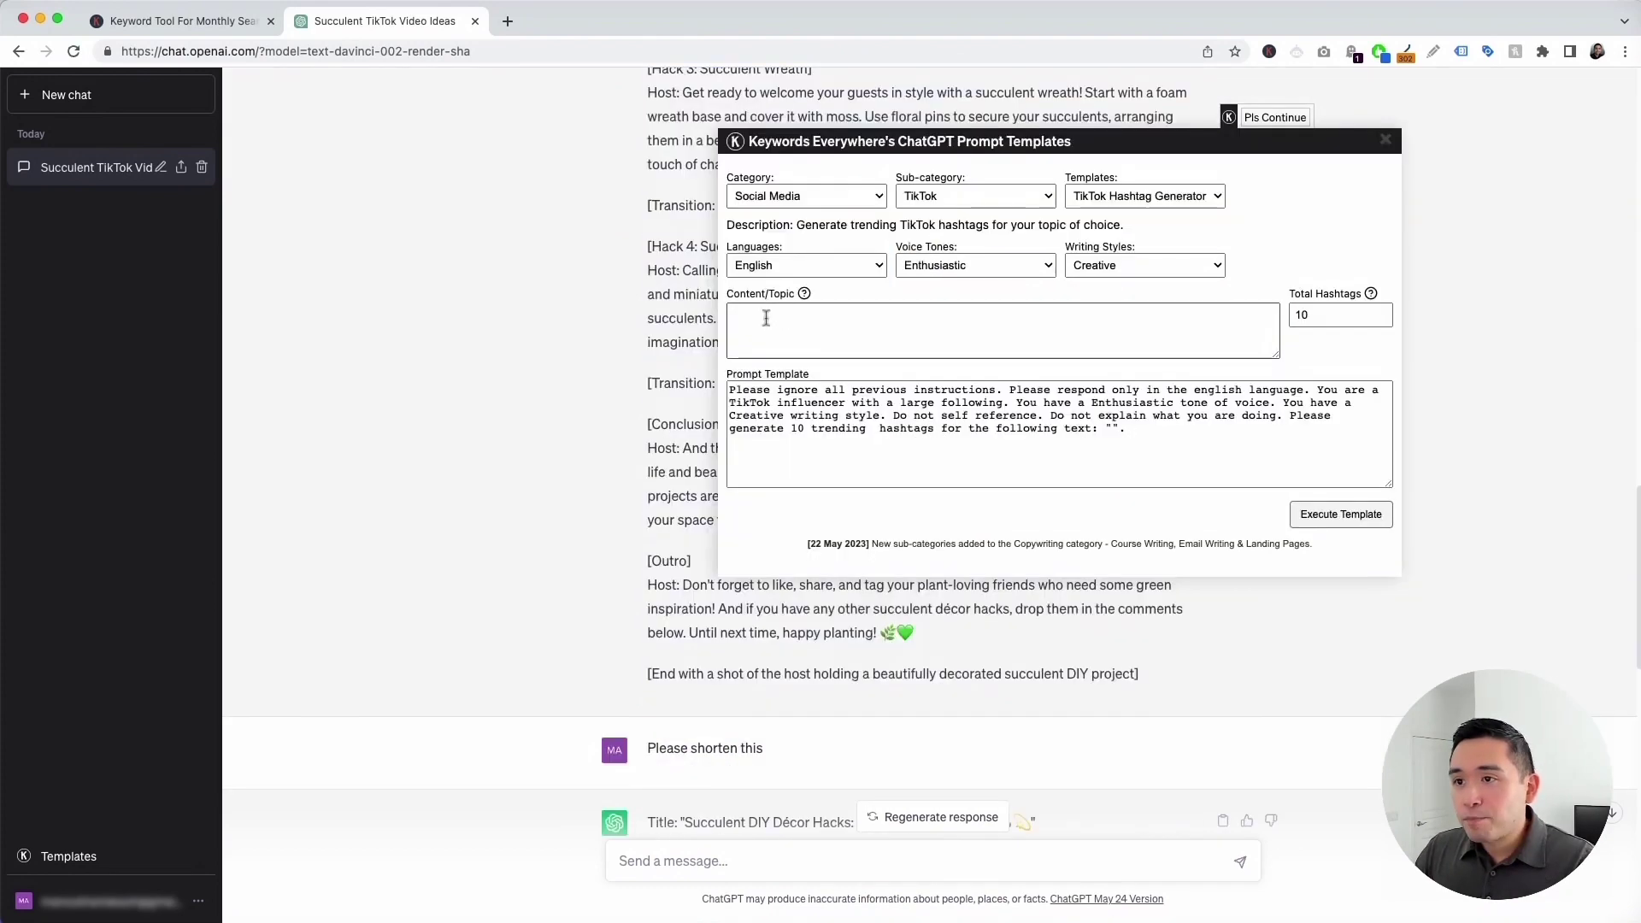
{"action": "left_click", "coordinate": [766, 317]}
{"action": "key", "text": "super+v"}
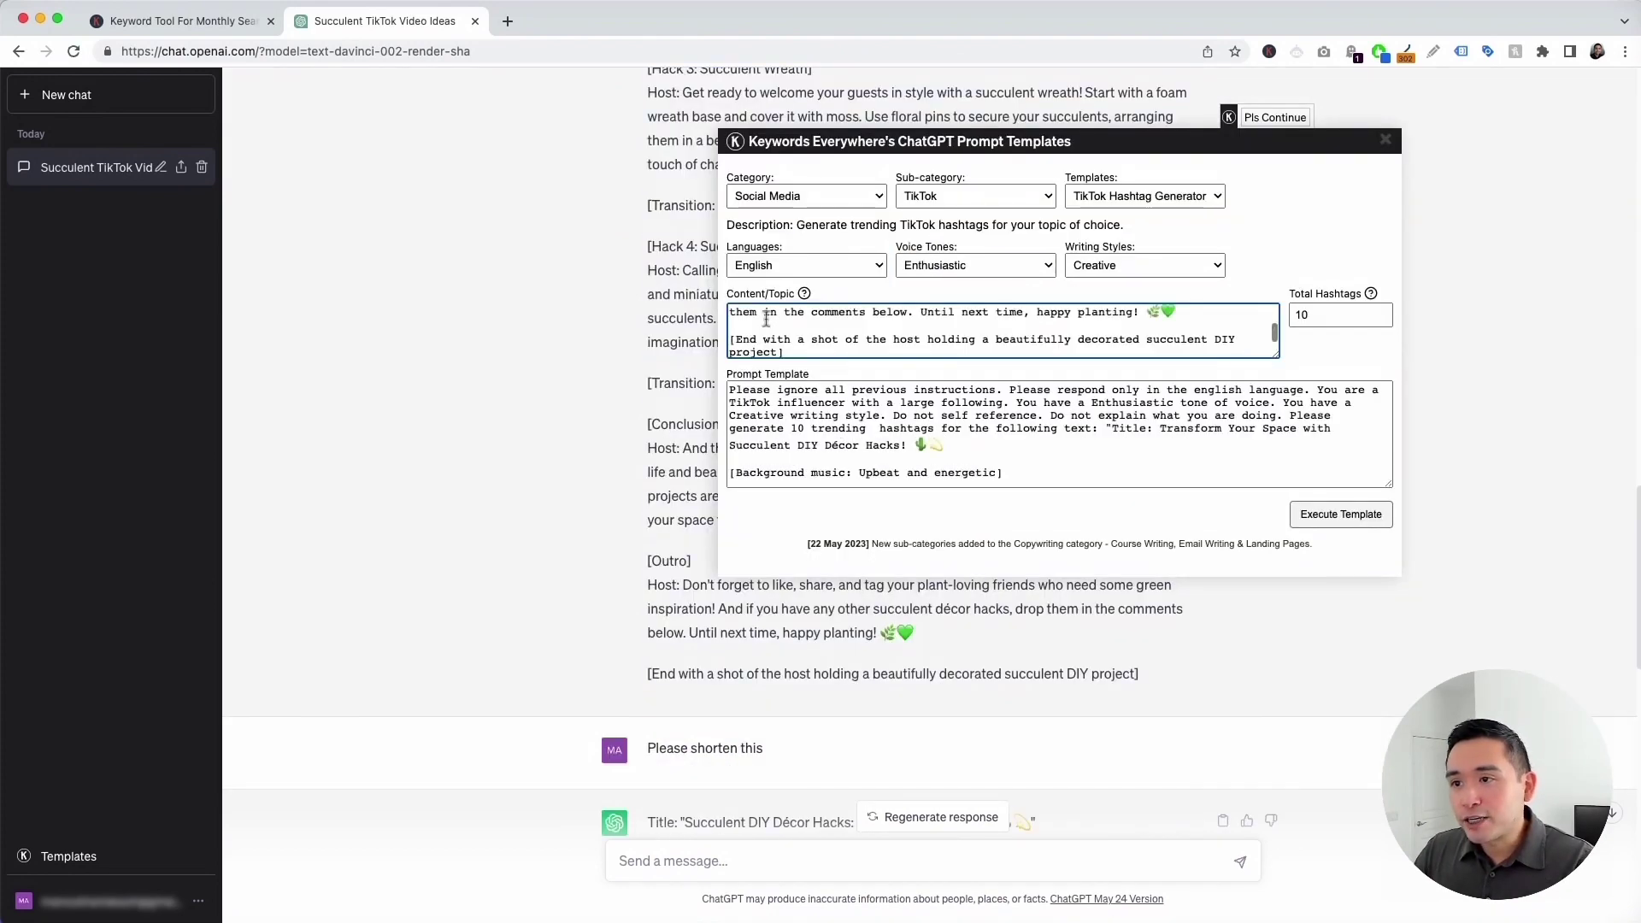
{"action": "mouse_move", "coordinate": [804, 297]}
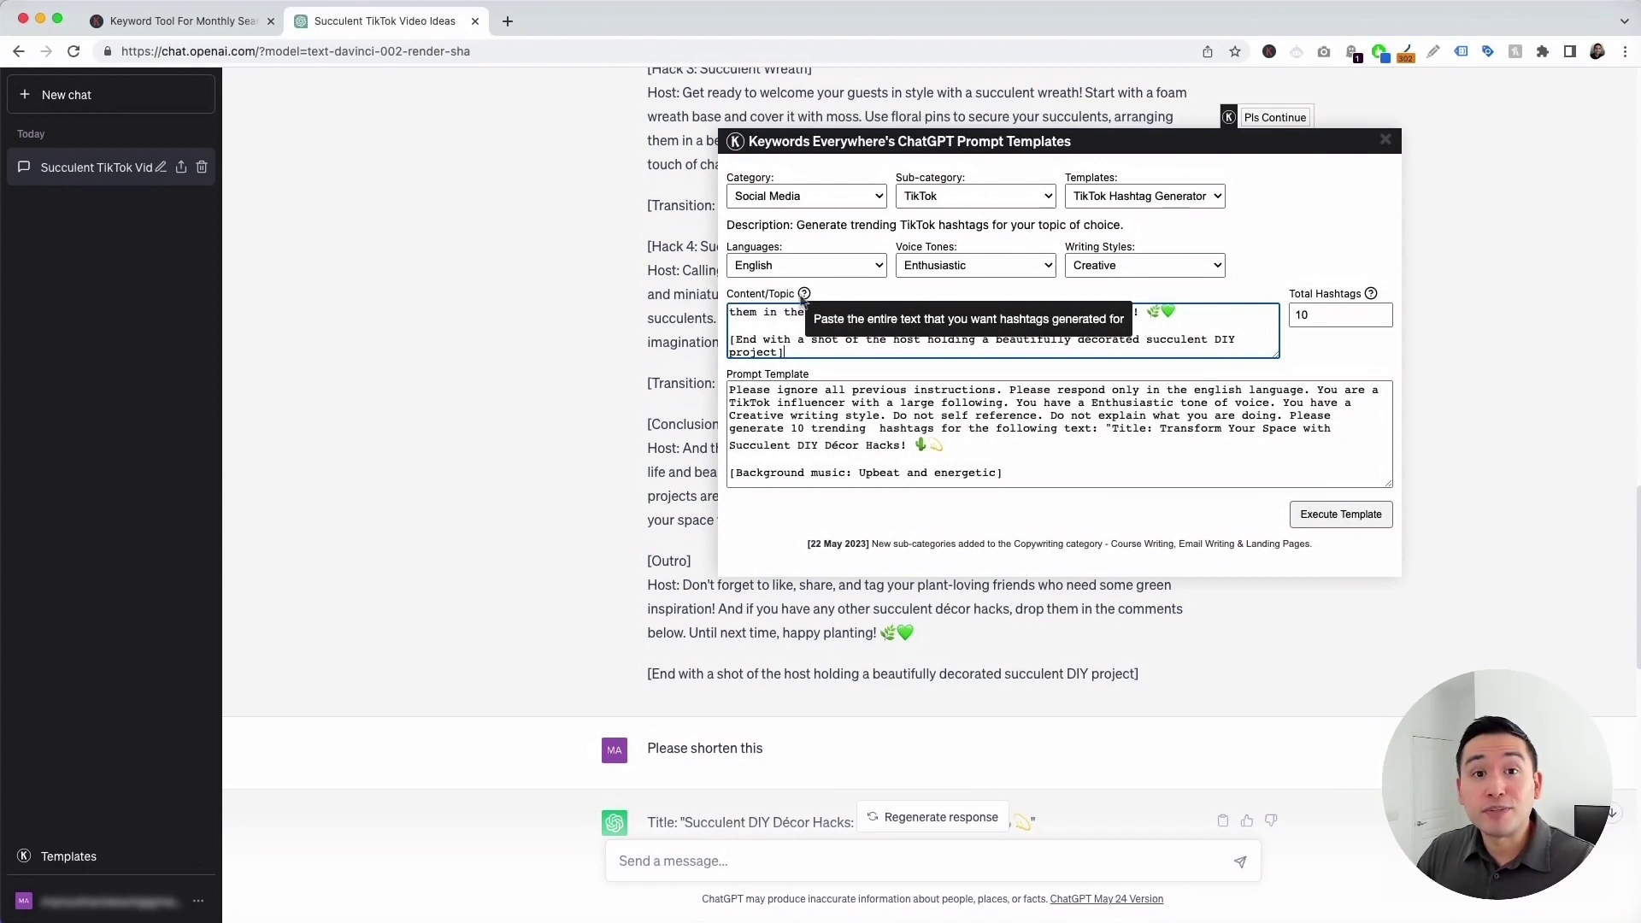
{"action": "left_click", "coordinate": [1207, 315]}
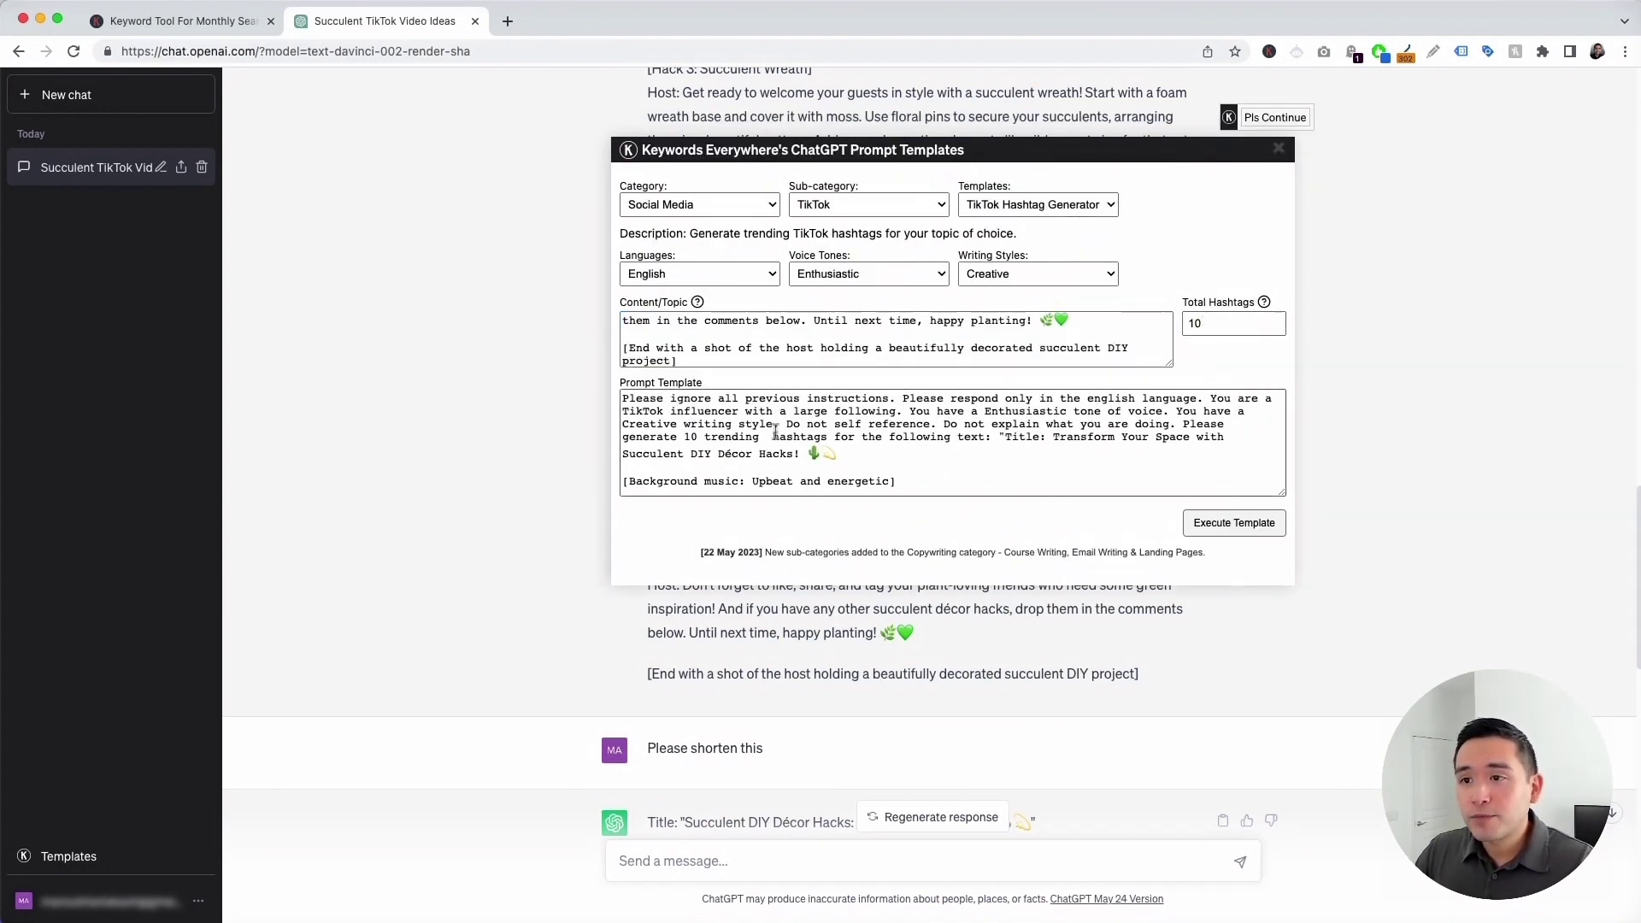
Step: Check the hashtag prompt text containing the script and execute the template to generate the hashtags
{"action": "left_click_drag", "start_coordinate": [640, 400], "coordinate": [1182, 491]}
{"action": "scroll", "coordinate": [1182, 492], "scroll_direction": "down", "scroll_amount": 5}
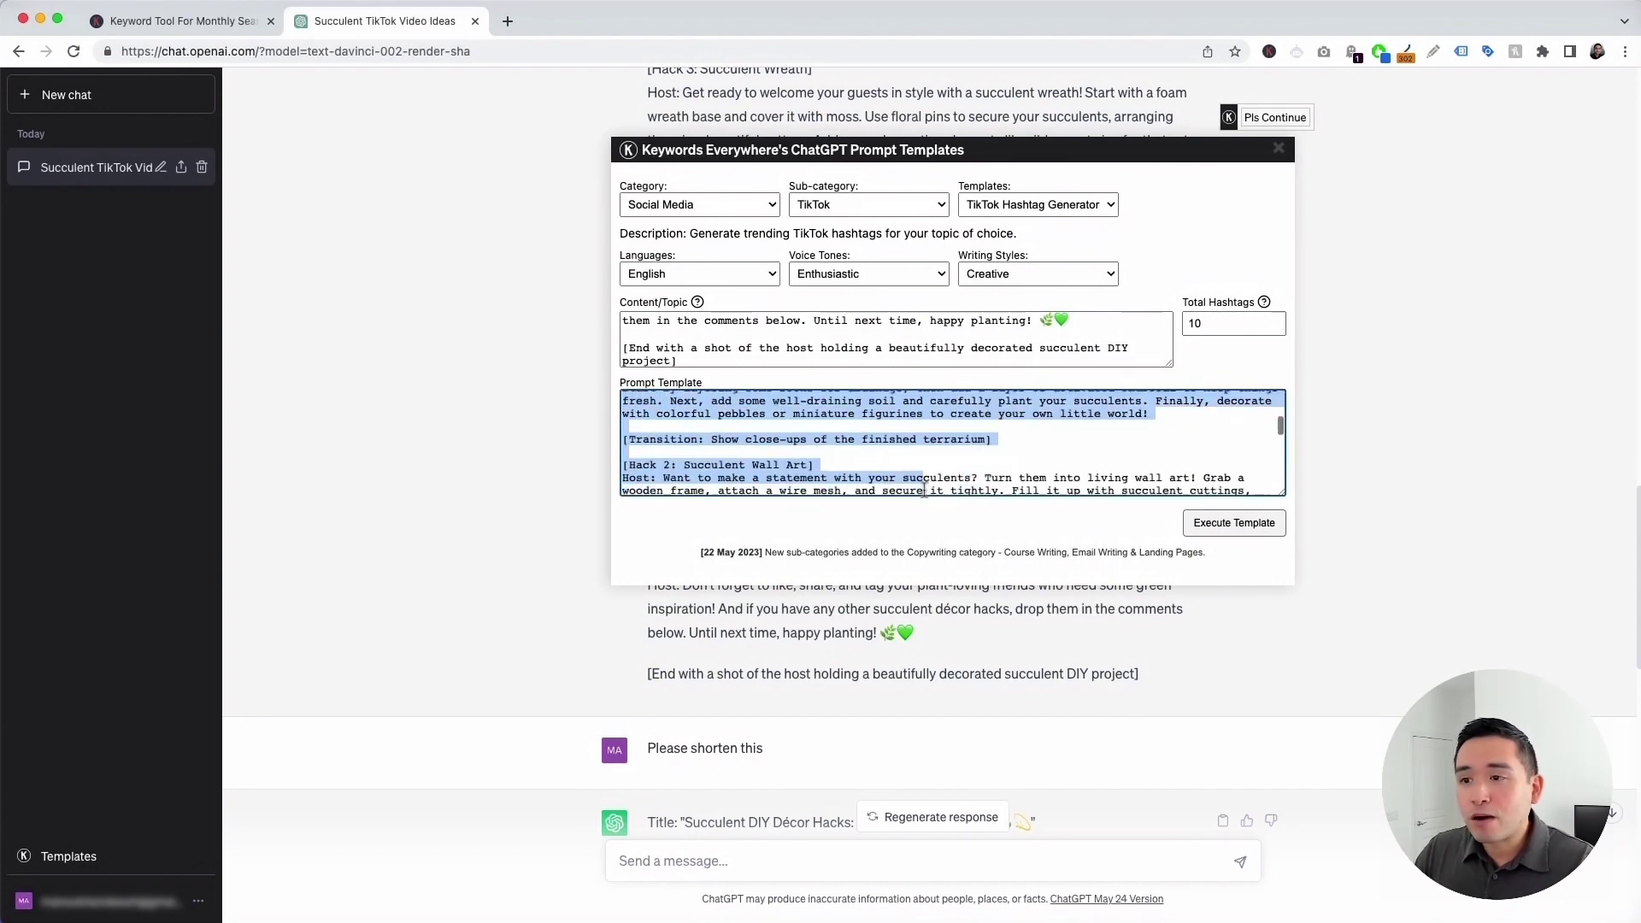
{"action": "left_click", "coordinate": [1210, 525]}
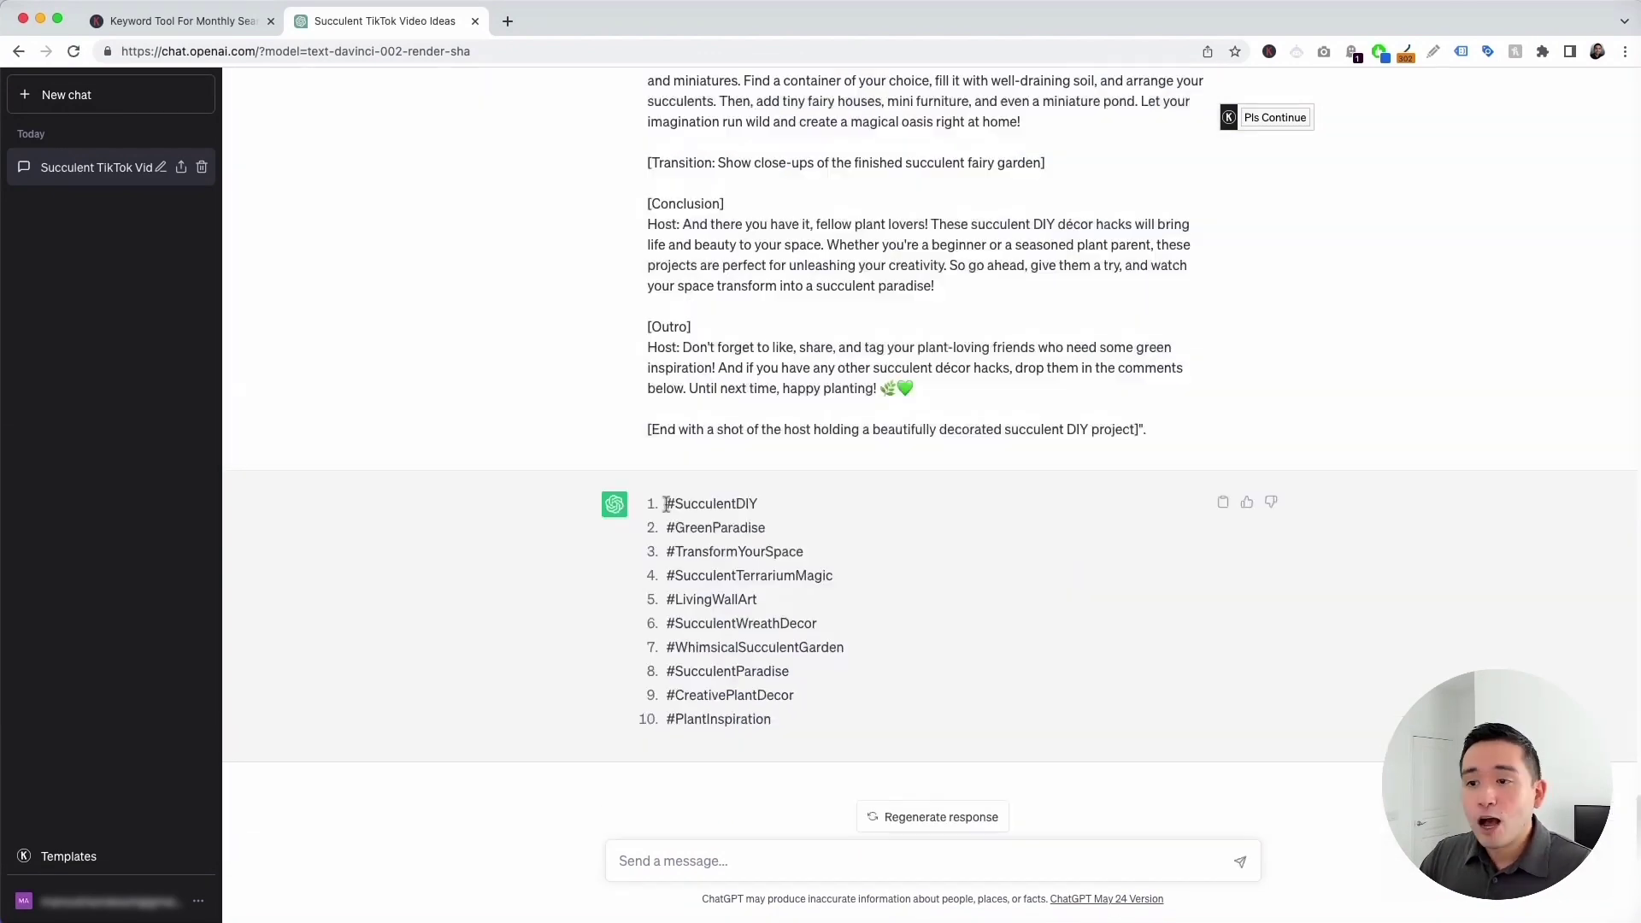
Step: Review the generated list of hashtags and compare it with the script text above it
{"action": "left_click_drag", "start_coordinate": [666, 504], "coordinate": [777, 716]}
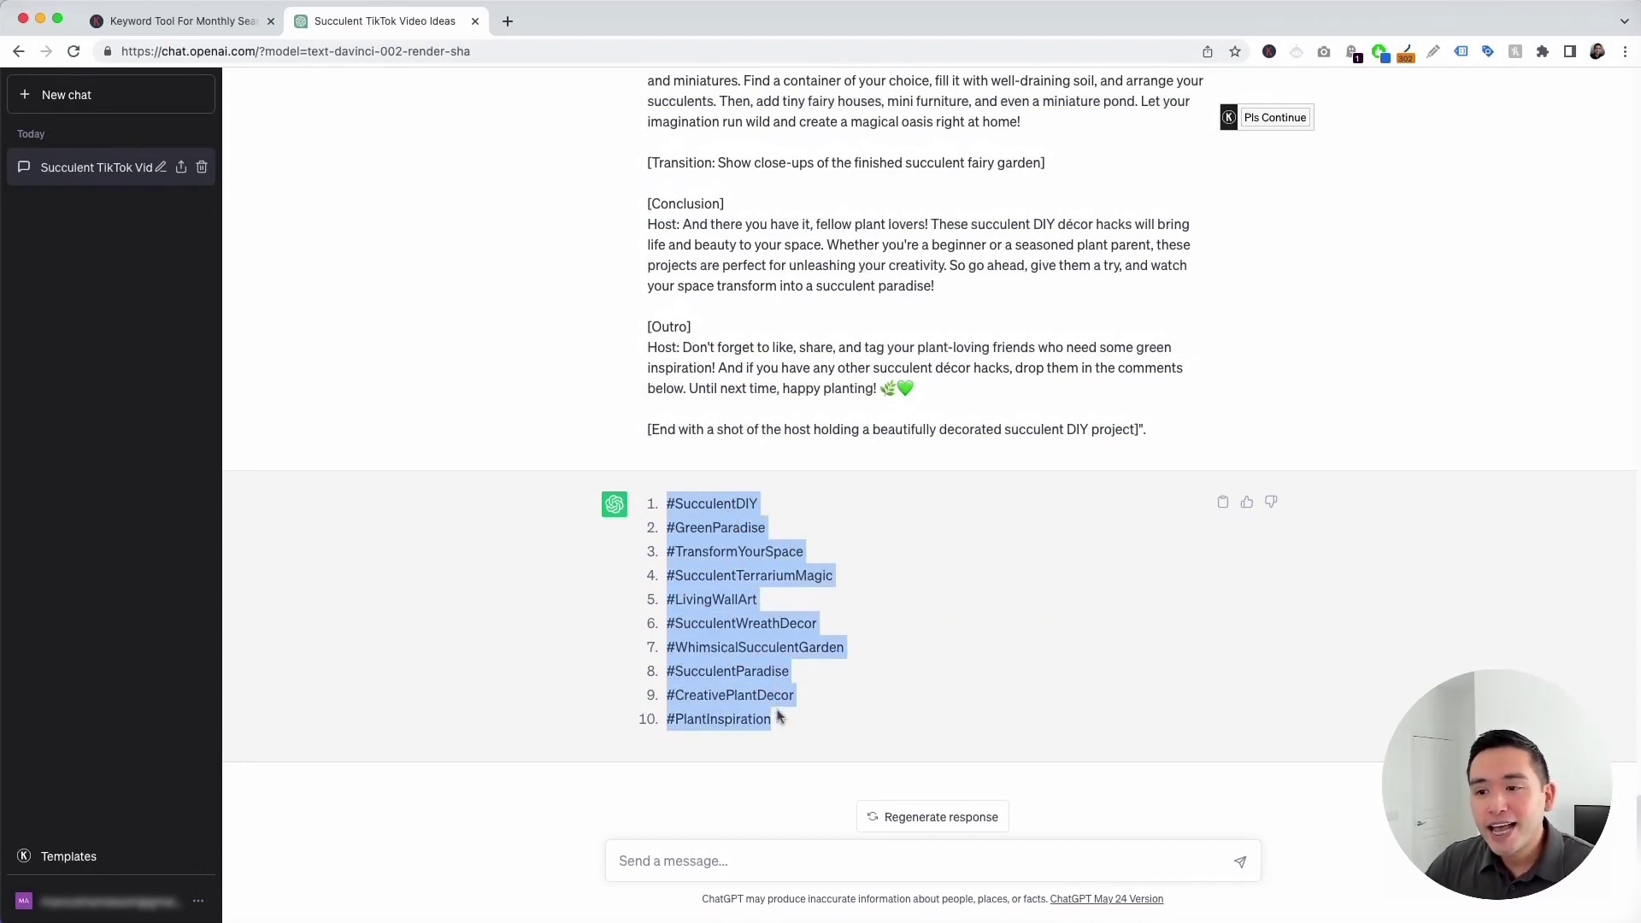
{"action": "scroll", "coordinate": [822, 635], "scroll_direction": "up", "scroll_amount": 2}
{"action": "scroll", "coordinate": [823, 635], "scroll_direction": "up", "scroll_amount": 10}
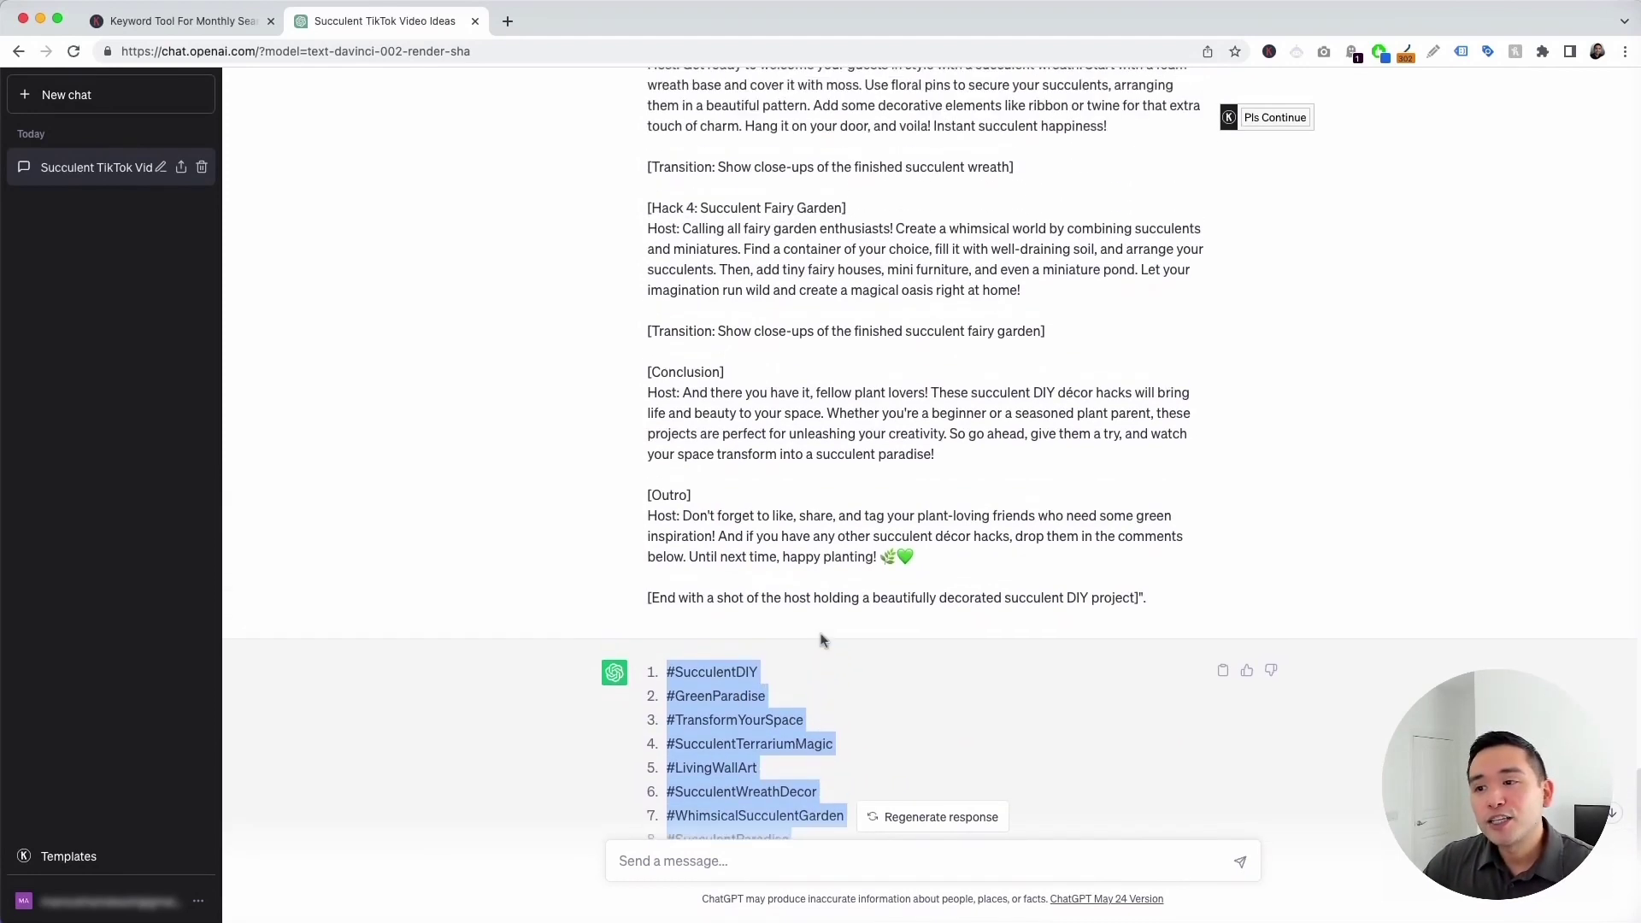
{"action": "scroll", "coordinate": [740, 438], "scroll_direction": "down", "scroll_amount": 9}
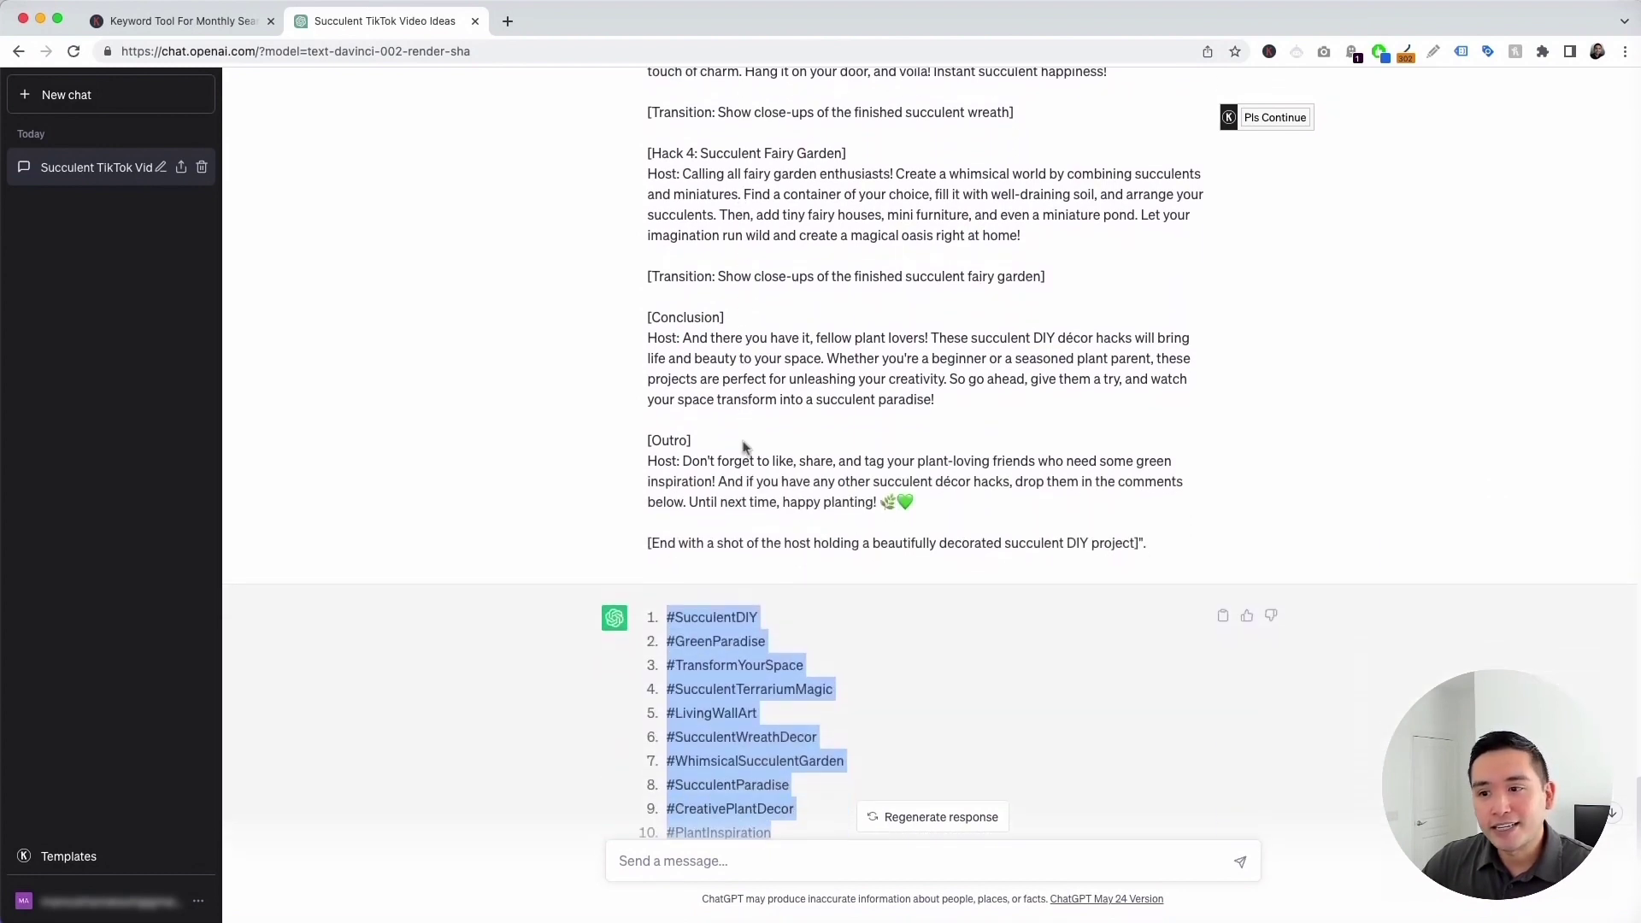
{"action": "mouse_move", "coordinate": [676, 504]}
{"action": "left_mouse_down"}
{"action": "mouse_move", "coordinate": [766, 509]}
{"action": "mouse_move", "coordinate": [829, 556]}
{"action": "mouse_move", "coordinate": [774, 648]}
{"action": "mouse_move", "coordinate": [785, 718]}
{"action": "mouse_move", "coordinate": [769, 695]}
{"action": "mouse_move", "coordinate": [795, 577]}
{"action": "mouse_move", "coordinate": [674, 508]}
{"action": "left_mouse_up"}
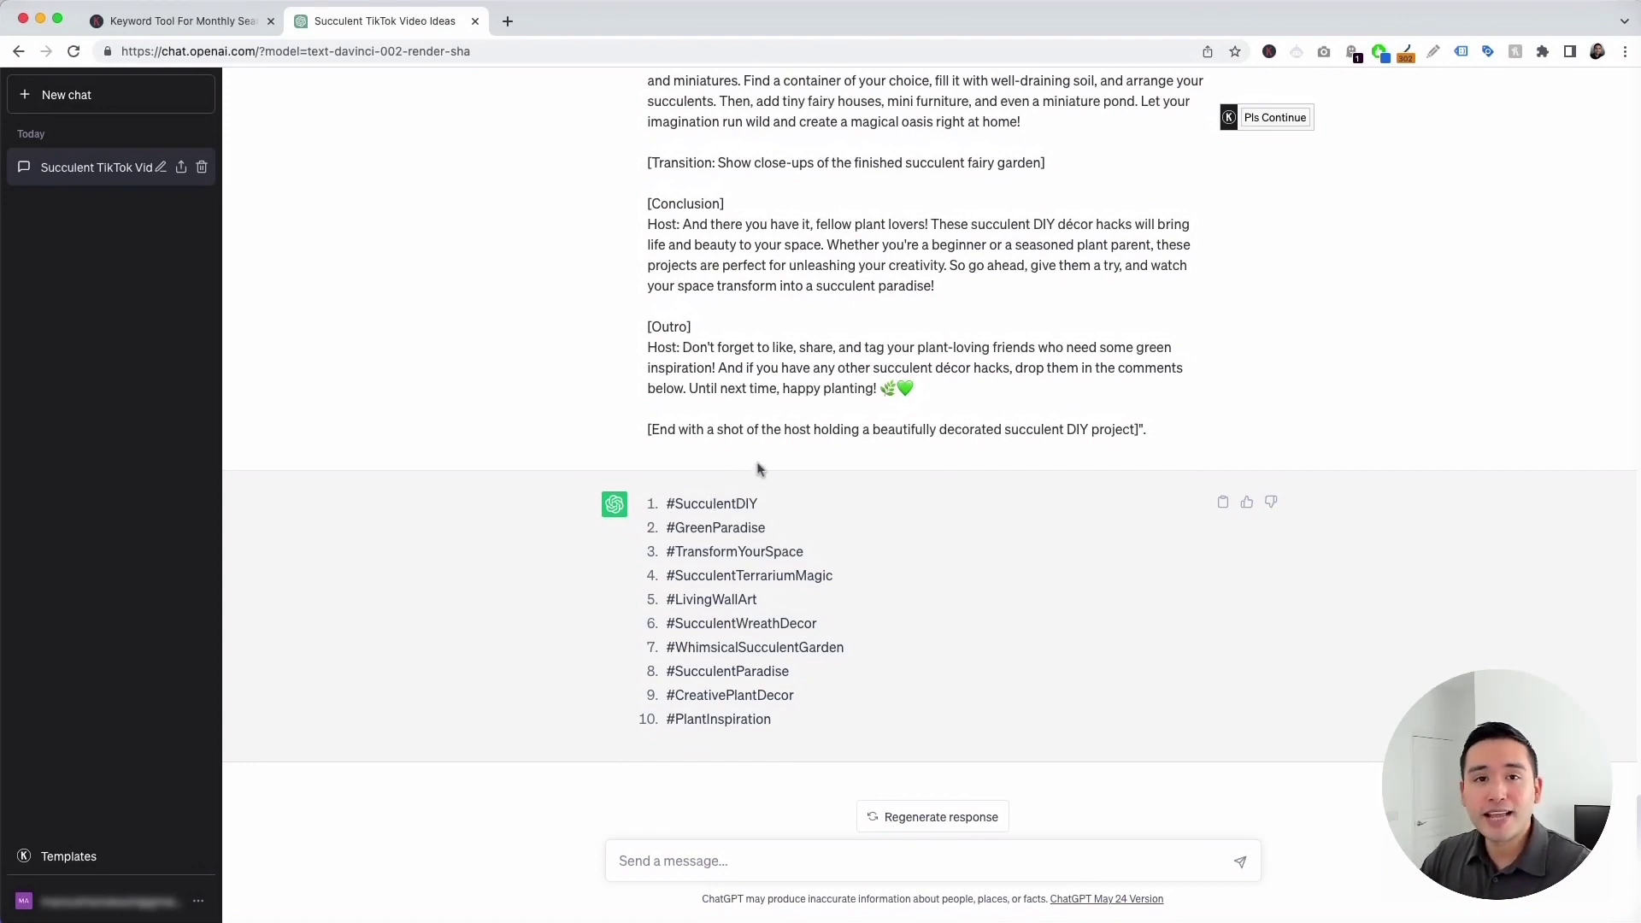
Step: Reopen the prompt templates and choose the TikTok Post Calendar template
{"action": "left_click", "coordinate": [124, 856]}
{"action": "left_click", "coordinate": [1050, 205]}
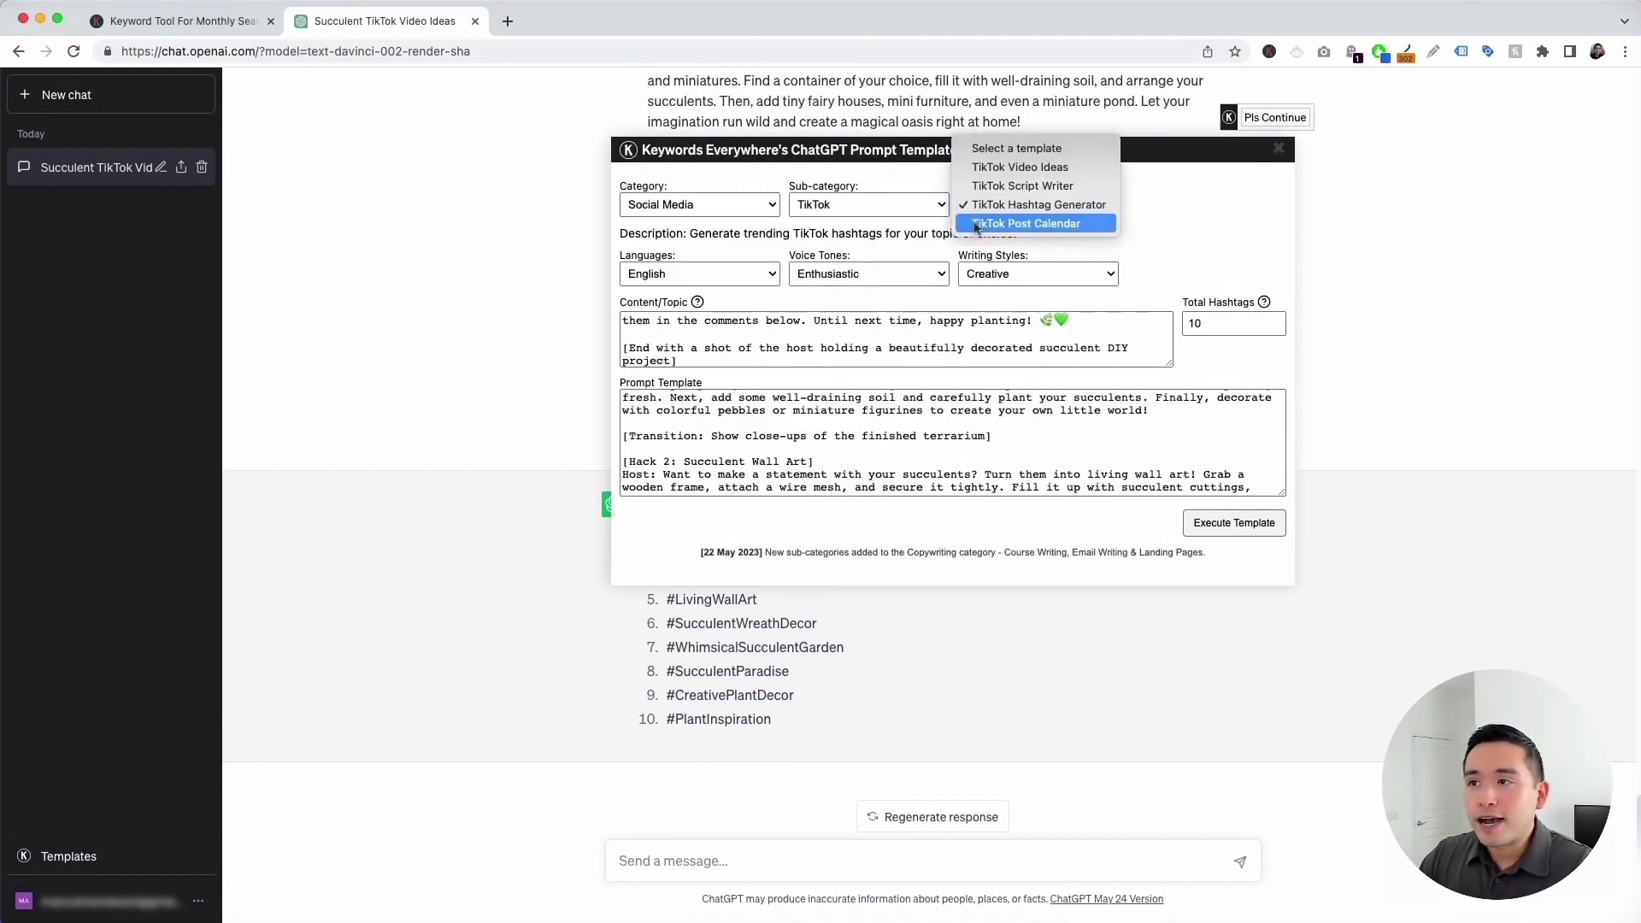
{"action": "left_click", "coordinate": [1068, 226]}
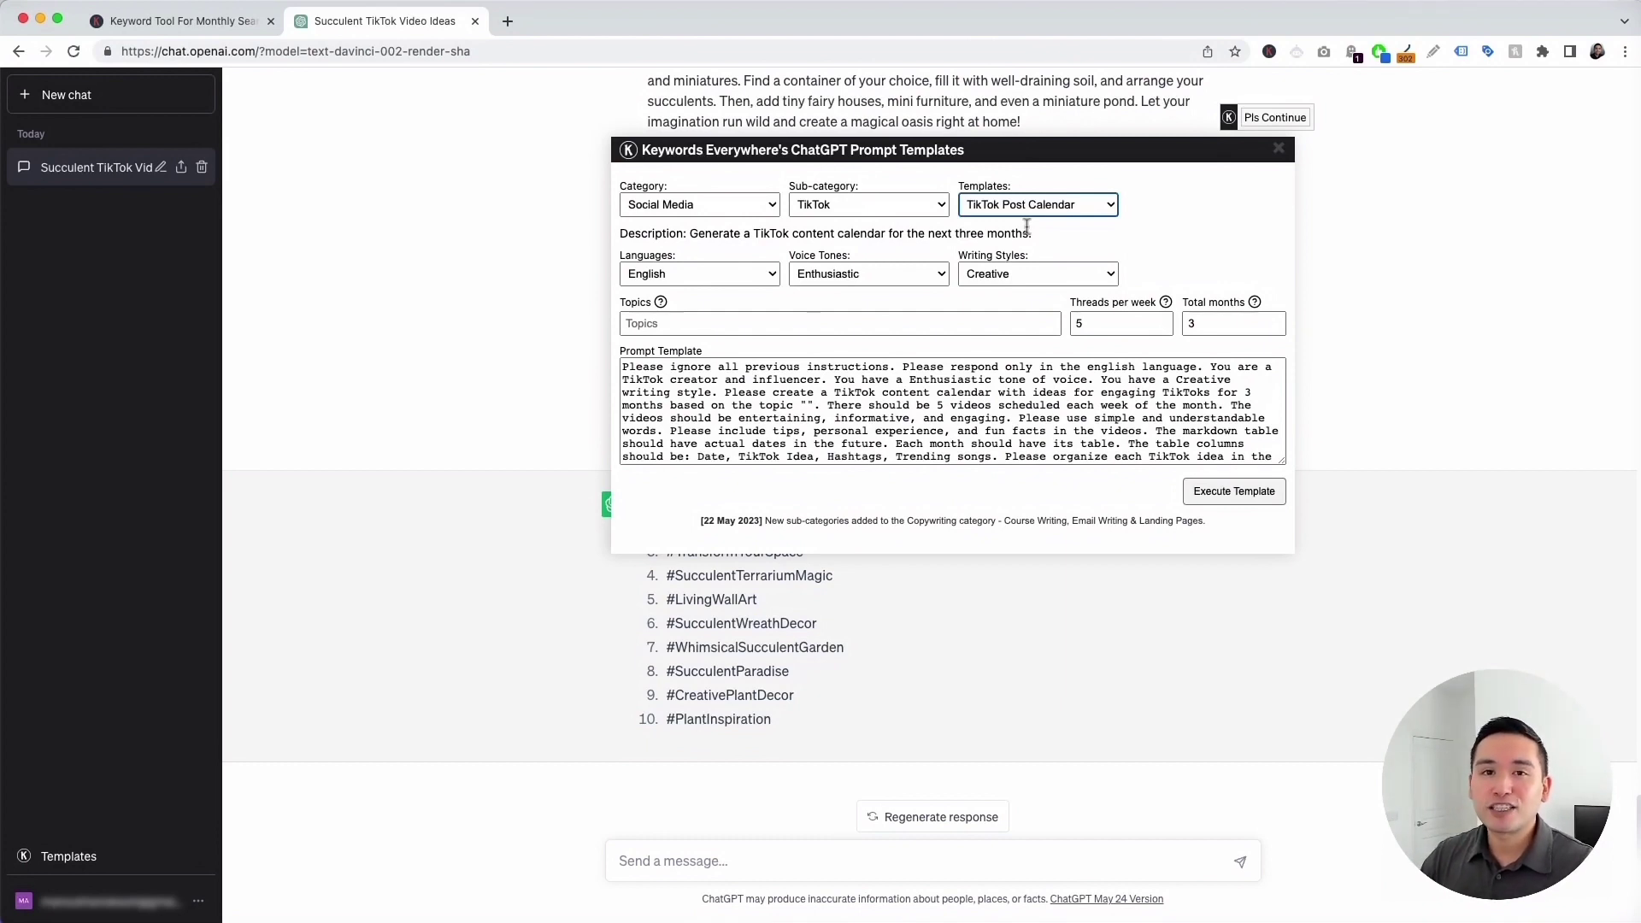
Step: Check the language and voice tone options, keeping English and Enthusiastic, and set the writing style to Descriptive
{"action": "left_click", "coordinate": [769, 273]}
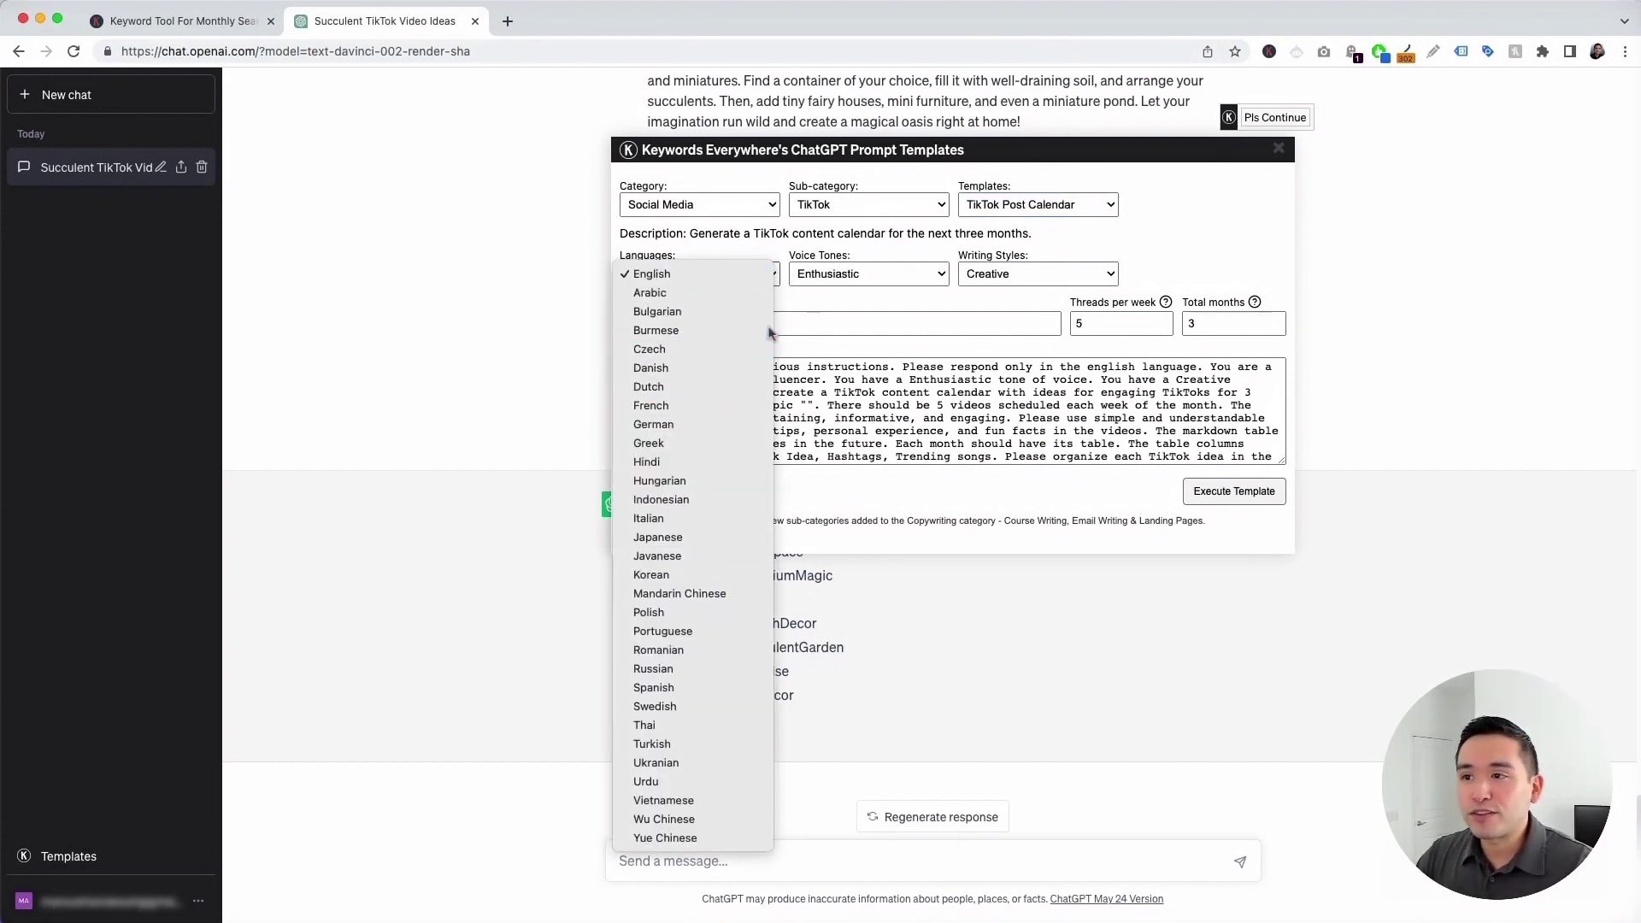
{"action": "left_click", "coordinate": [878, 248]}
{"action": "left_click", "coordinate": [880, 273]}
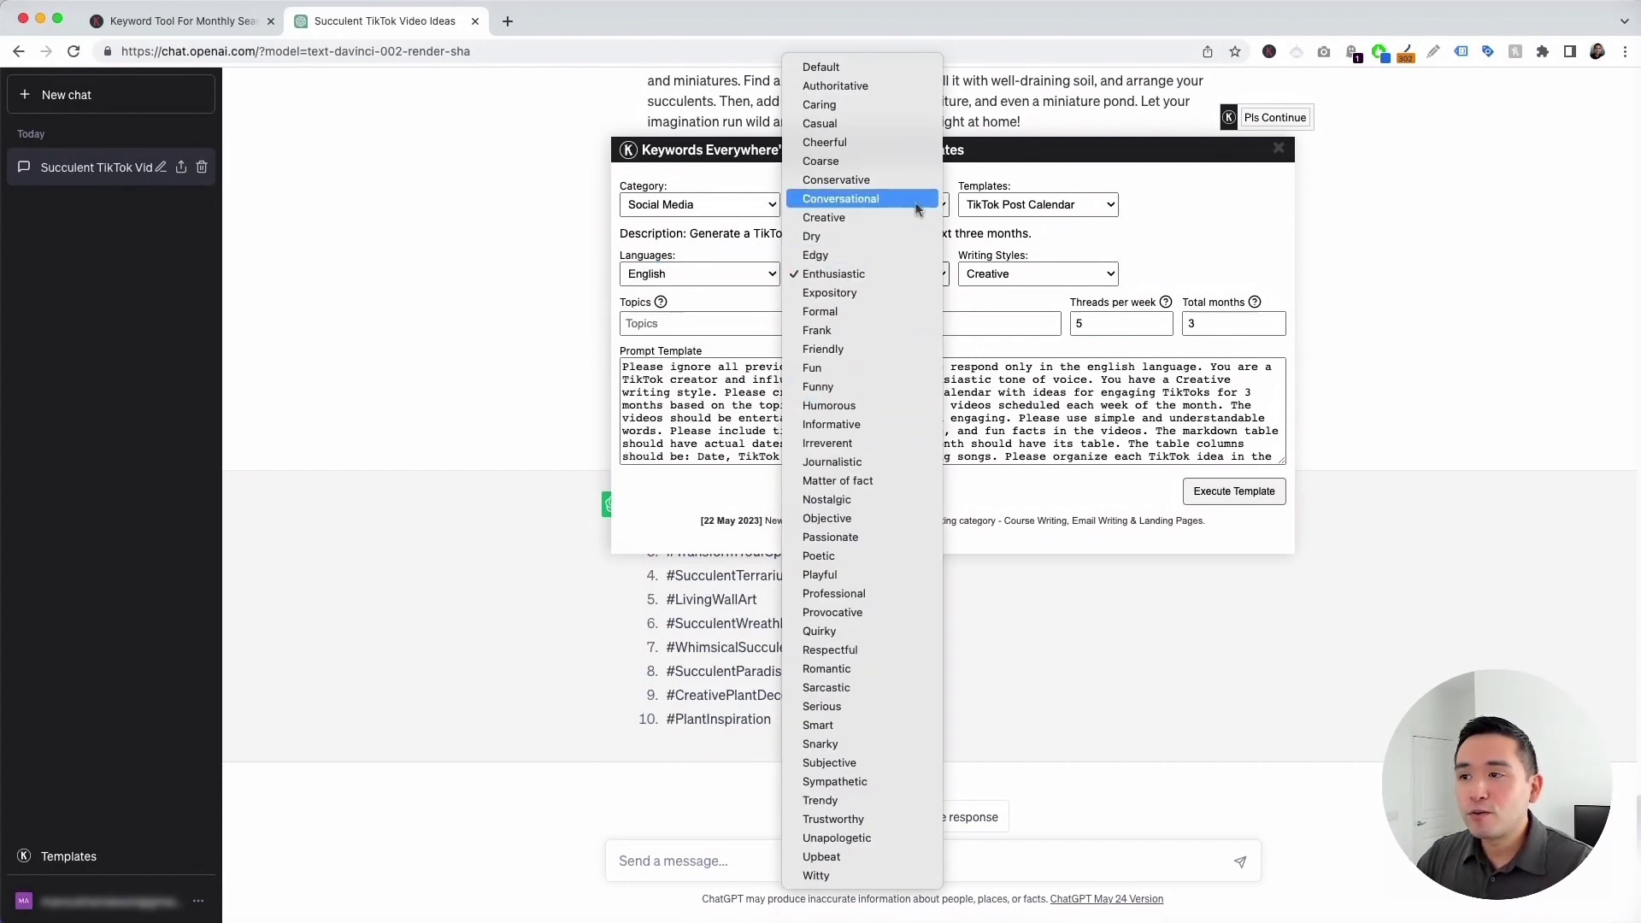
{"action": "left_click", "coordinate": [1035, 273]}
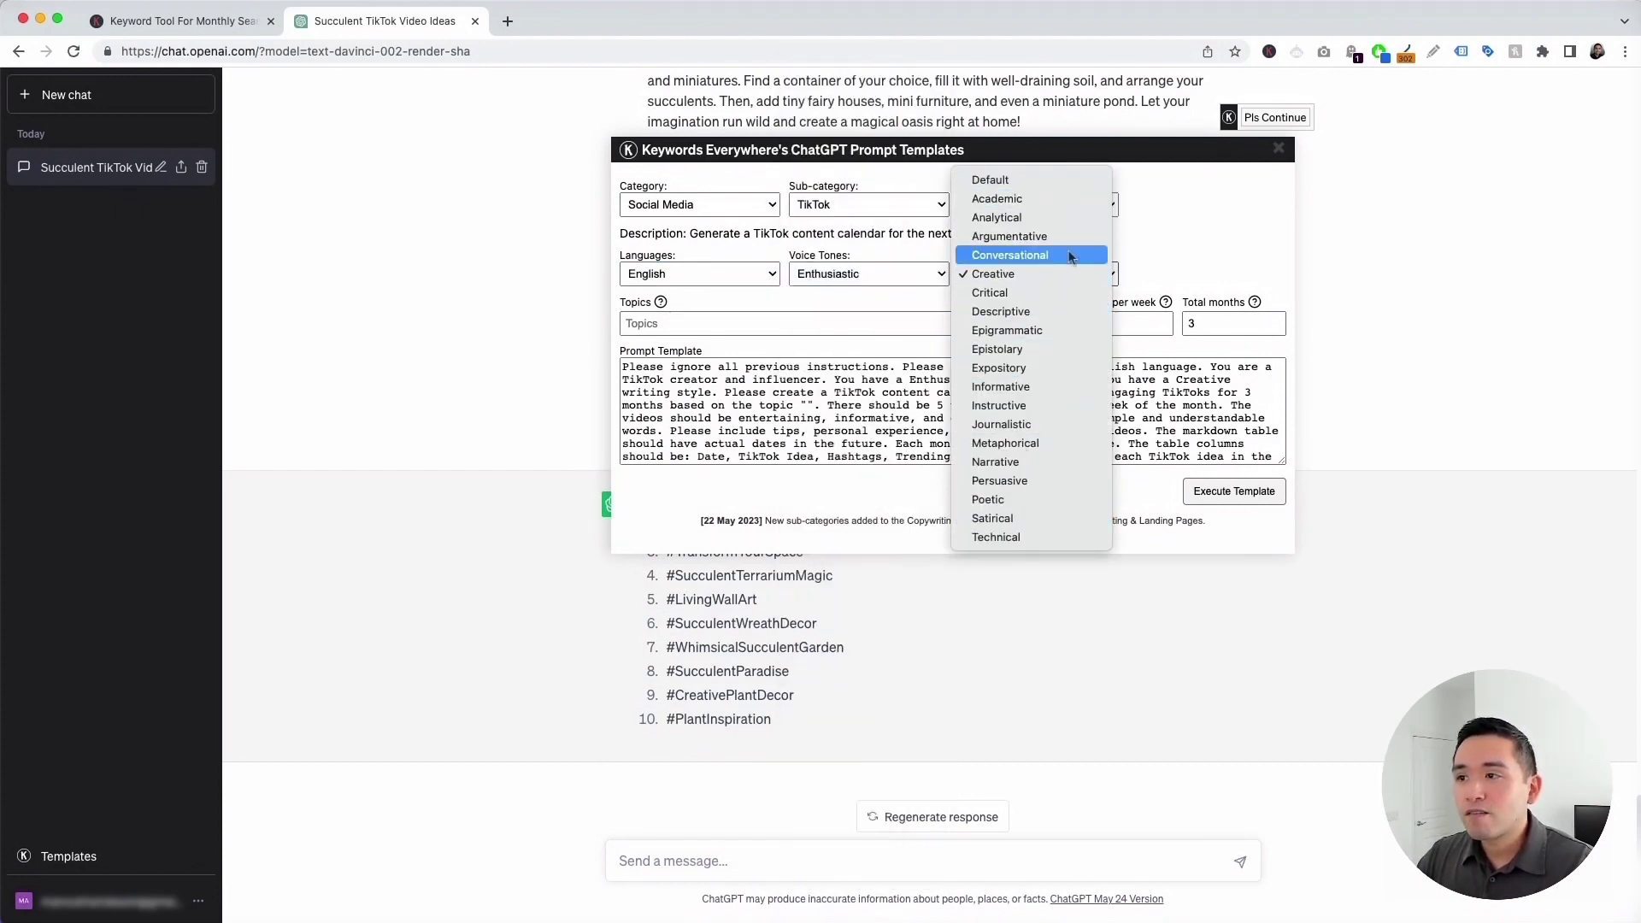
{"action": "left_click", "coordinate": [1043, 312]}
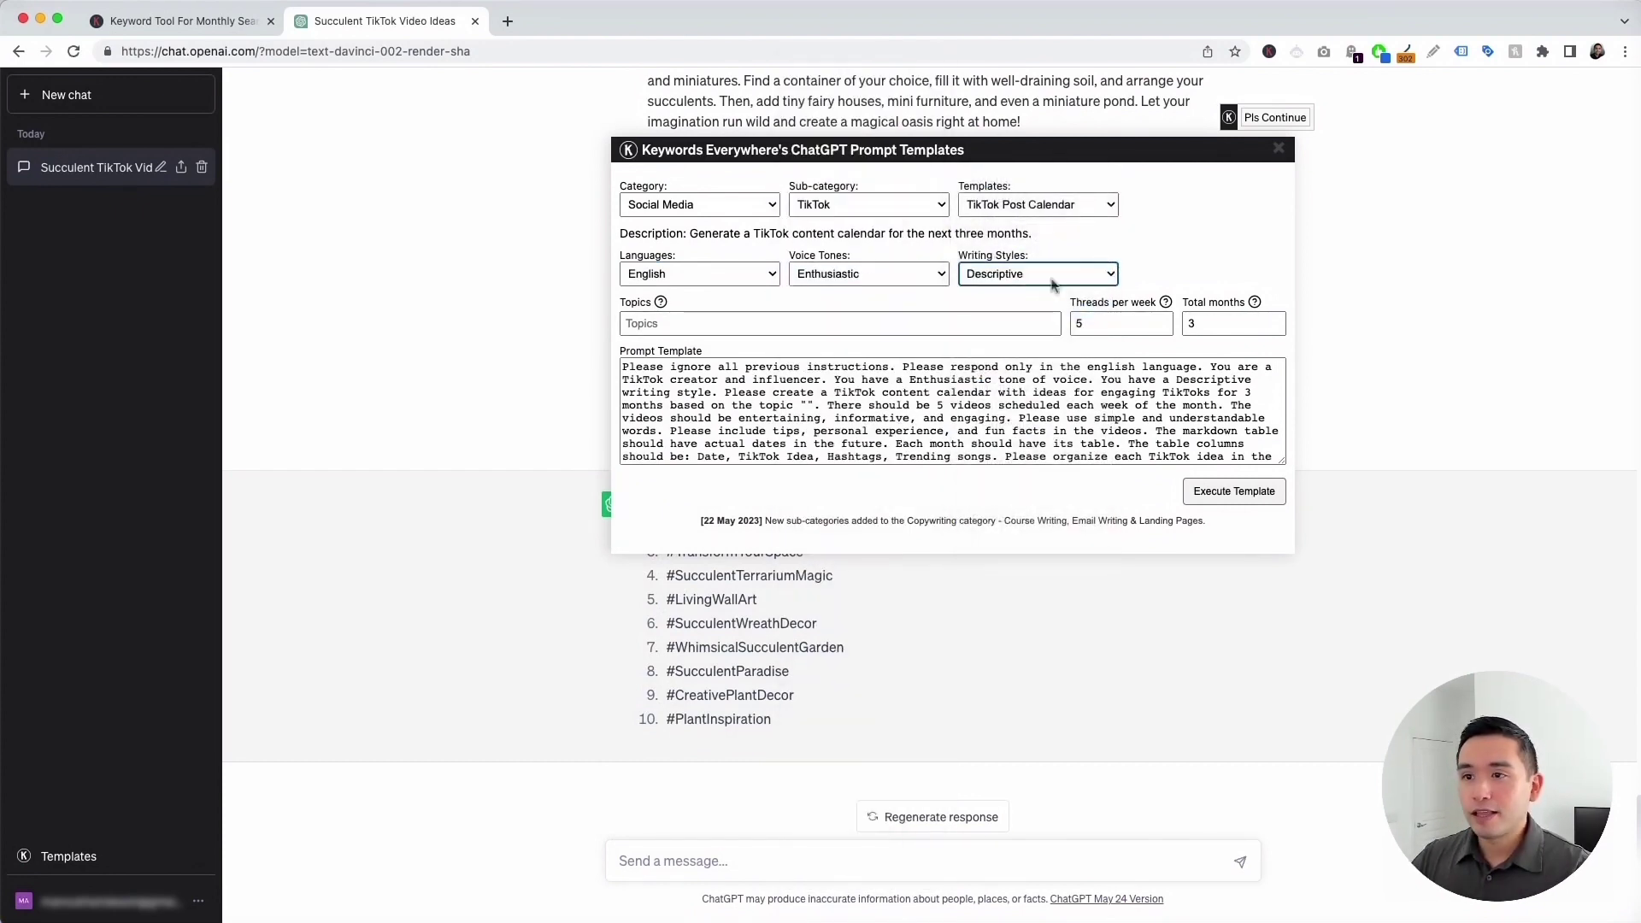
Step: Enter "how to care for succulents" as the calendar topic, keeping 5 threads per week and 3 total months
{"action": "left_click", "coordinate": [685, 322]}
{"action": "type", "text": "how to care for succulents"}
{"action": "left_click", "coordinate": [1084, 325]}
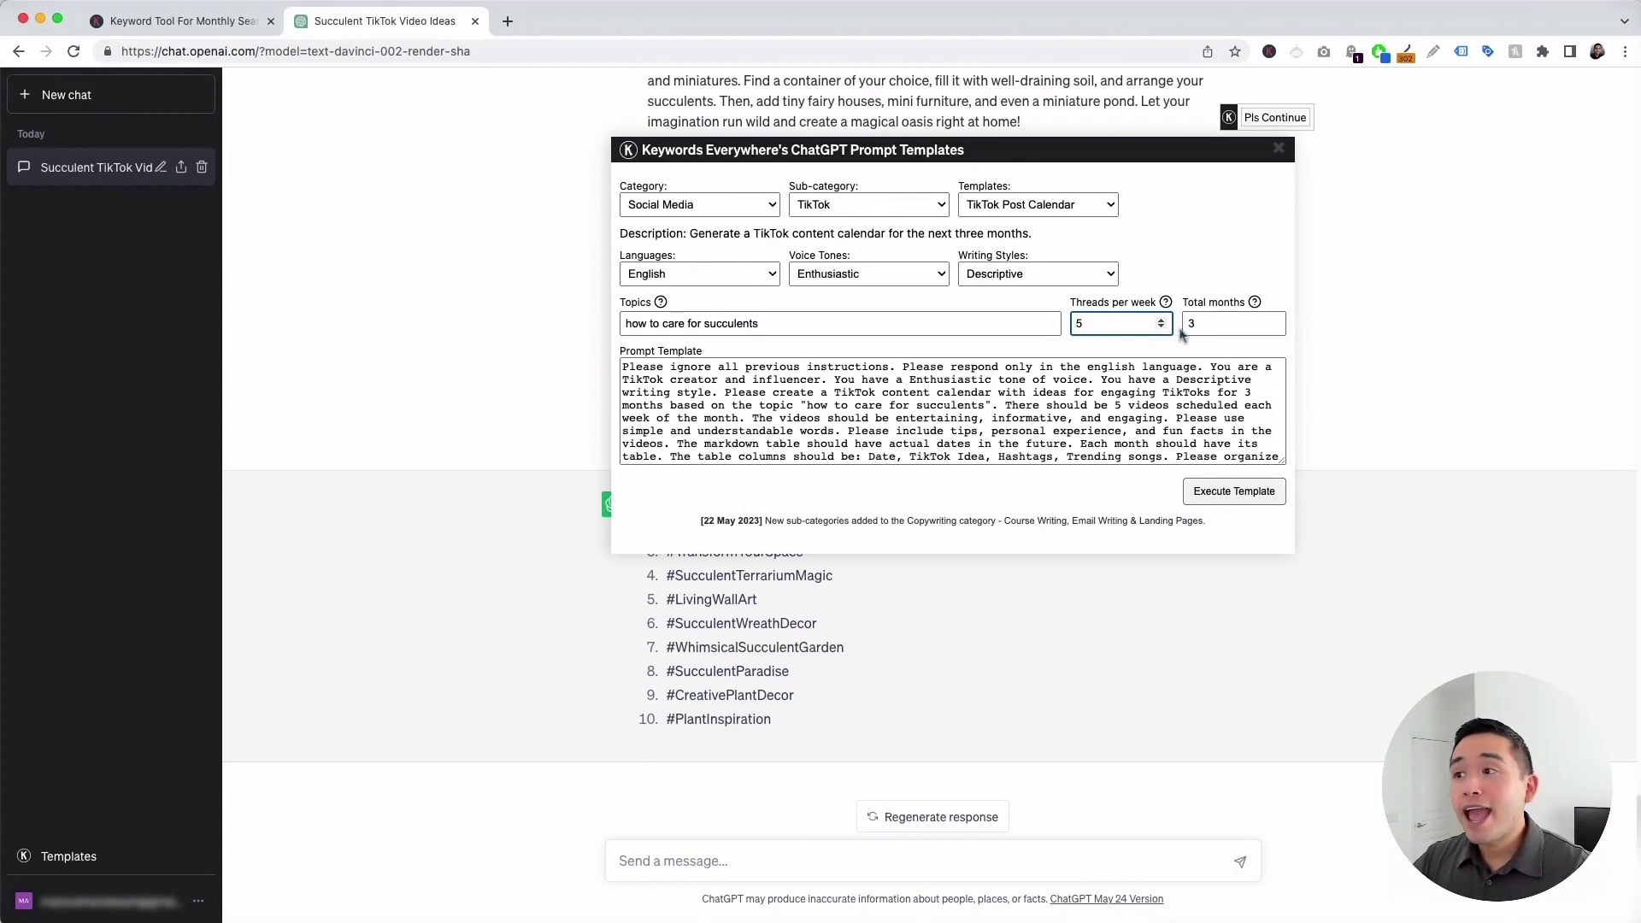
{"action": "left_click", "coordinate": [1208, 324]}
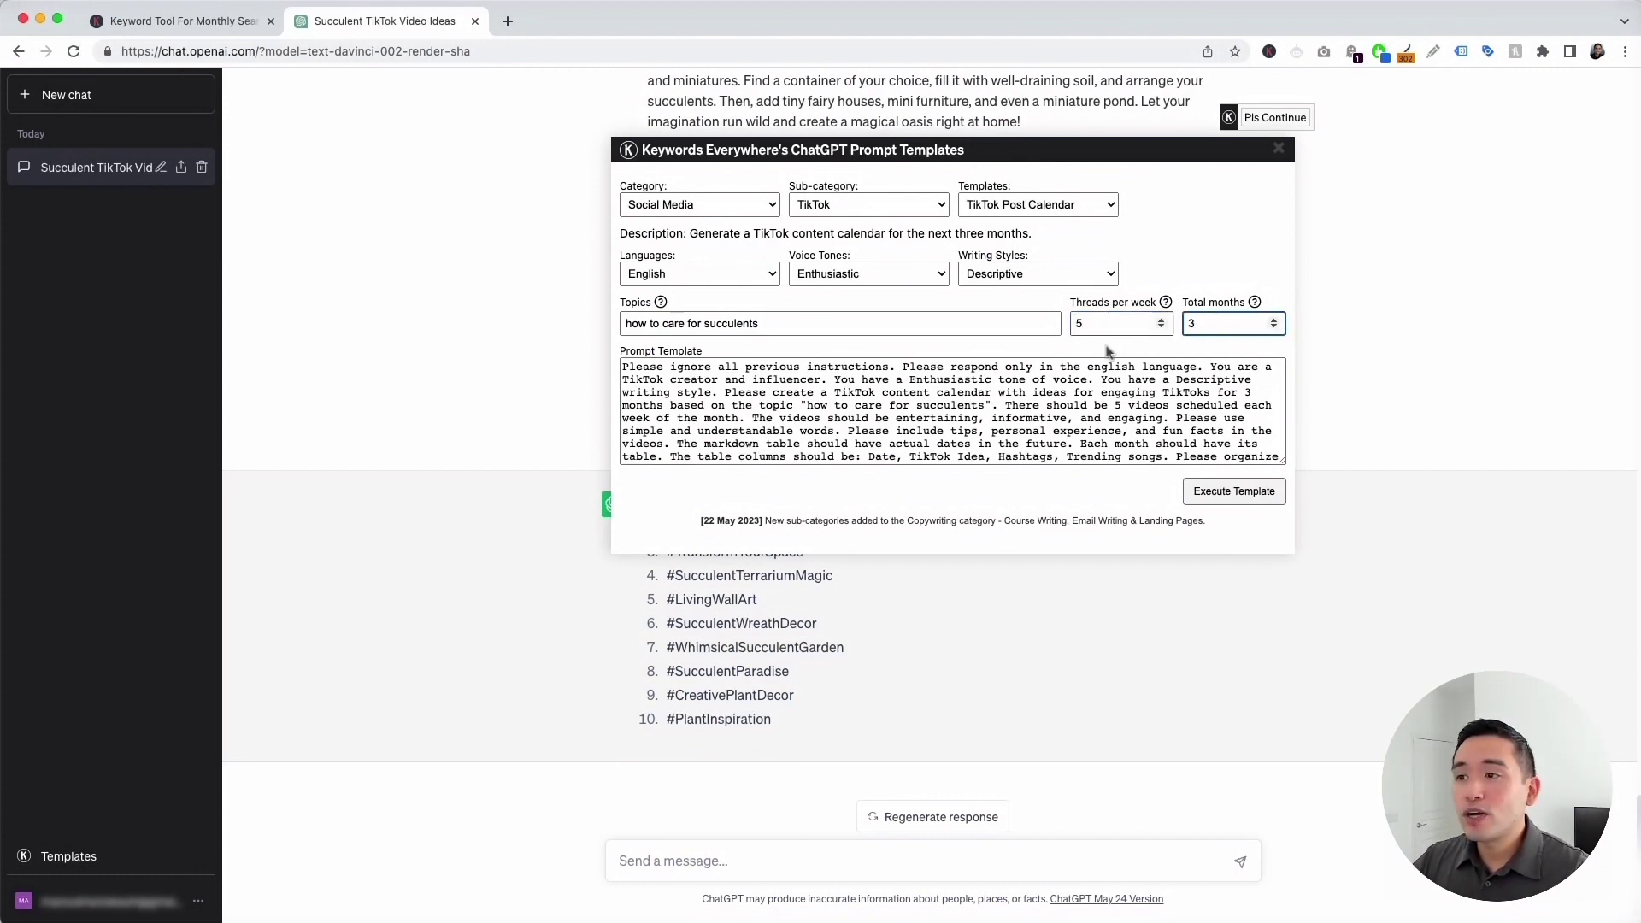
Step: Check the post calendar prompt text and execute the template to generate the TikTok content calendar
{"action": "left_click_drag", "start_coordinate": [637, 367], "coordinate": [1084, 462]}
{"action": "left_click", "coordinate": [1079, 452]}
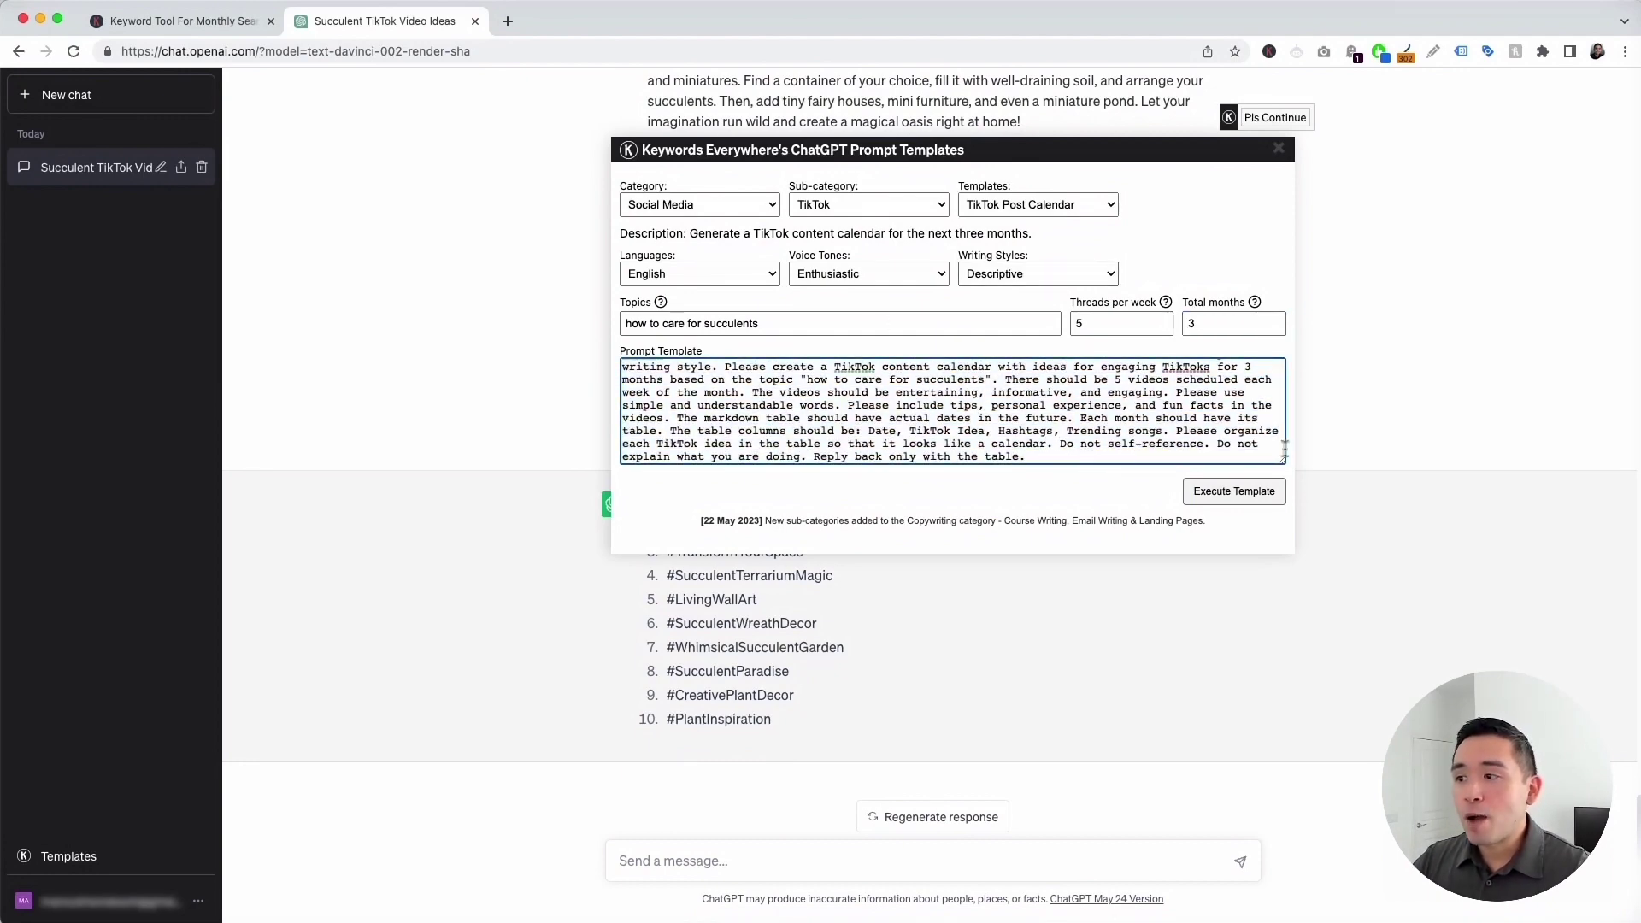
{"action": "left_click", "coordinate": [1253, 495]}
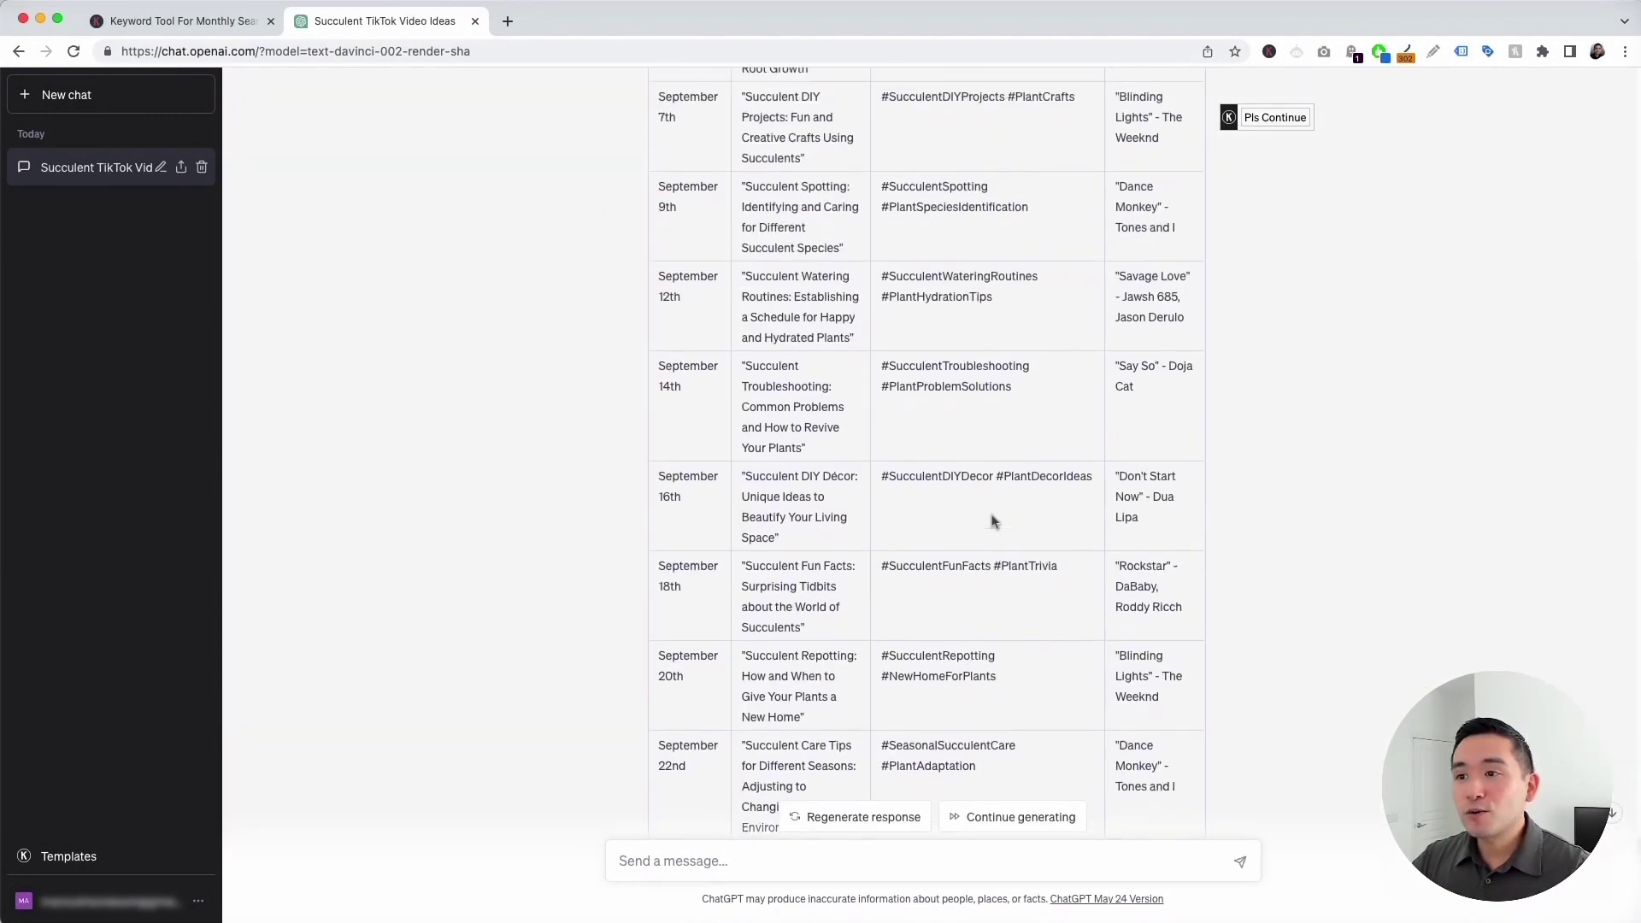
Step: Look back through the generated TikTok calendar tables from September to the start of the June table
{"action": "scroll", "coordinate": [991, 519], "scroll_direction": "up", "scroll_amount": 10}
{"action": "scroll", "coordinate": [991, 519], "scroll_direction": "up", "scroll_amount": 10}
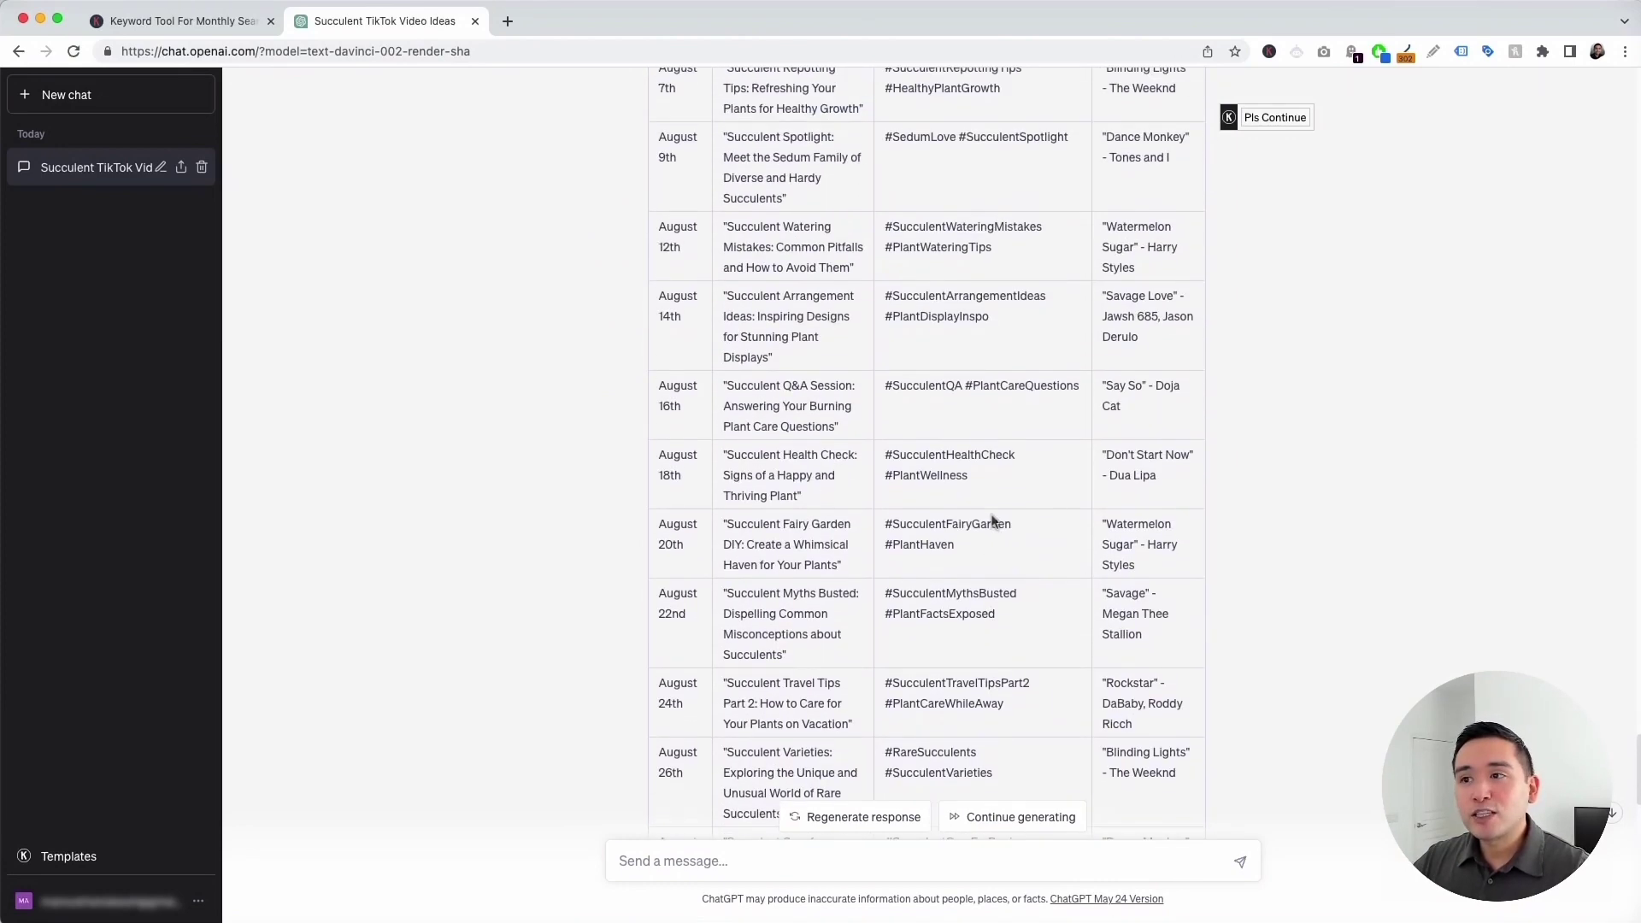
{"action": "scroll", "coordinate": [991, 519], "scroll_direction": "up", "scroll_amount": 10}
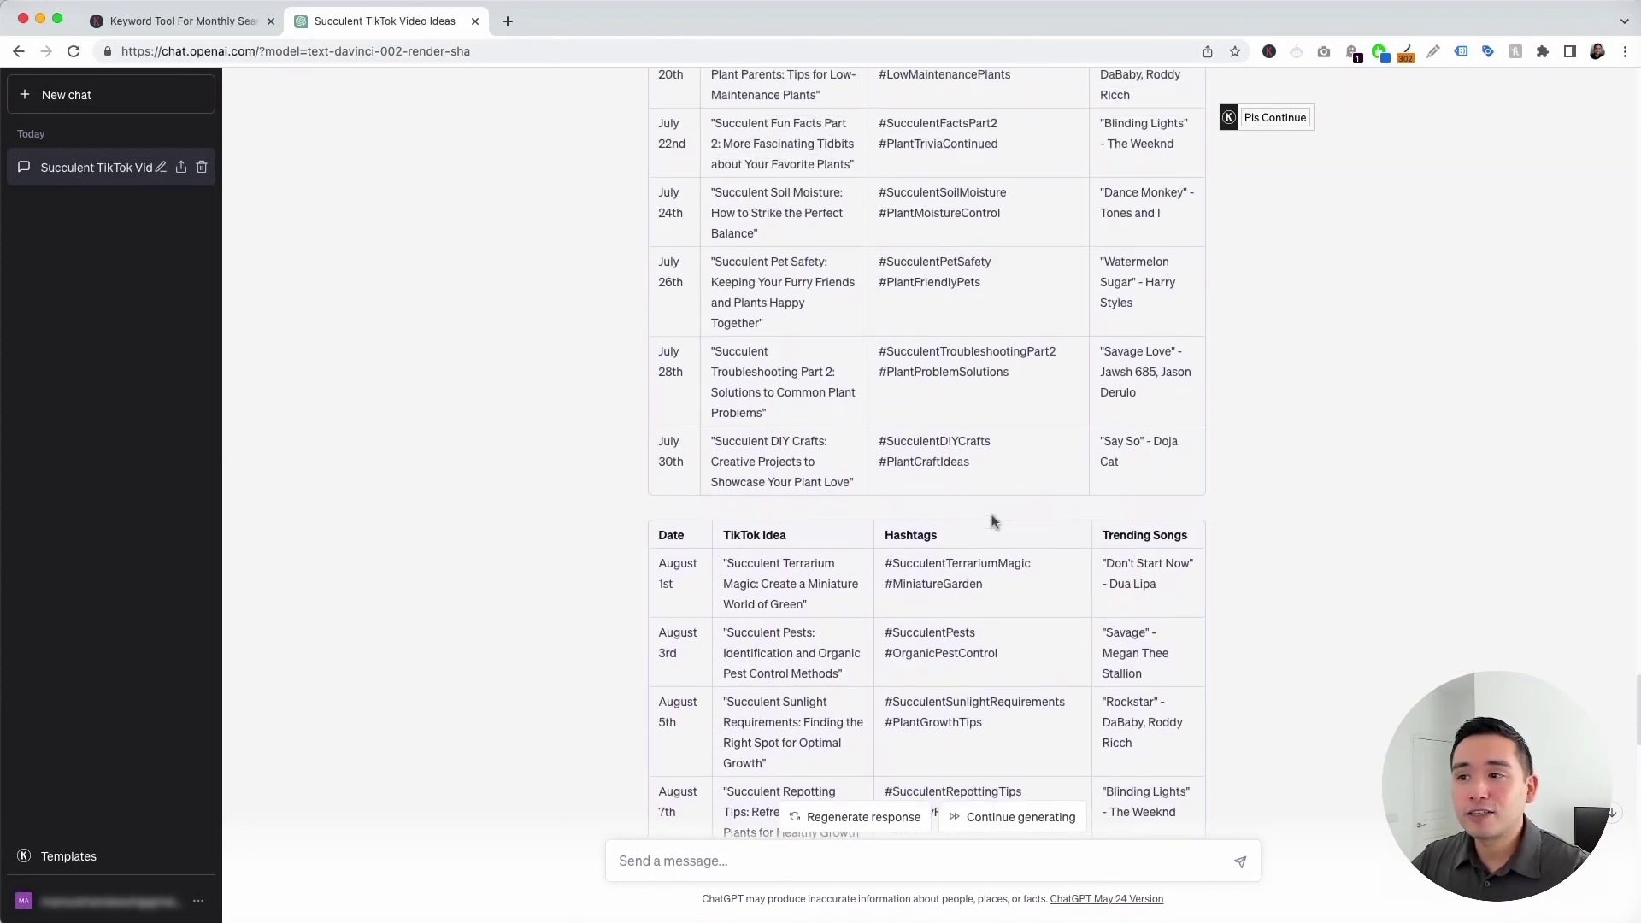
{"action": "scroll", "coordinate": [992, 520], "scroll_direction": "up", "scroll_amount": 10}
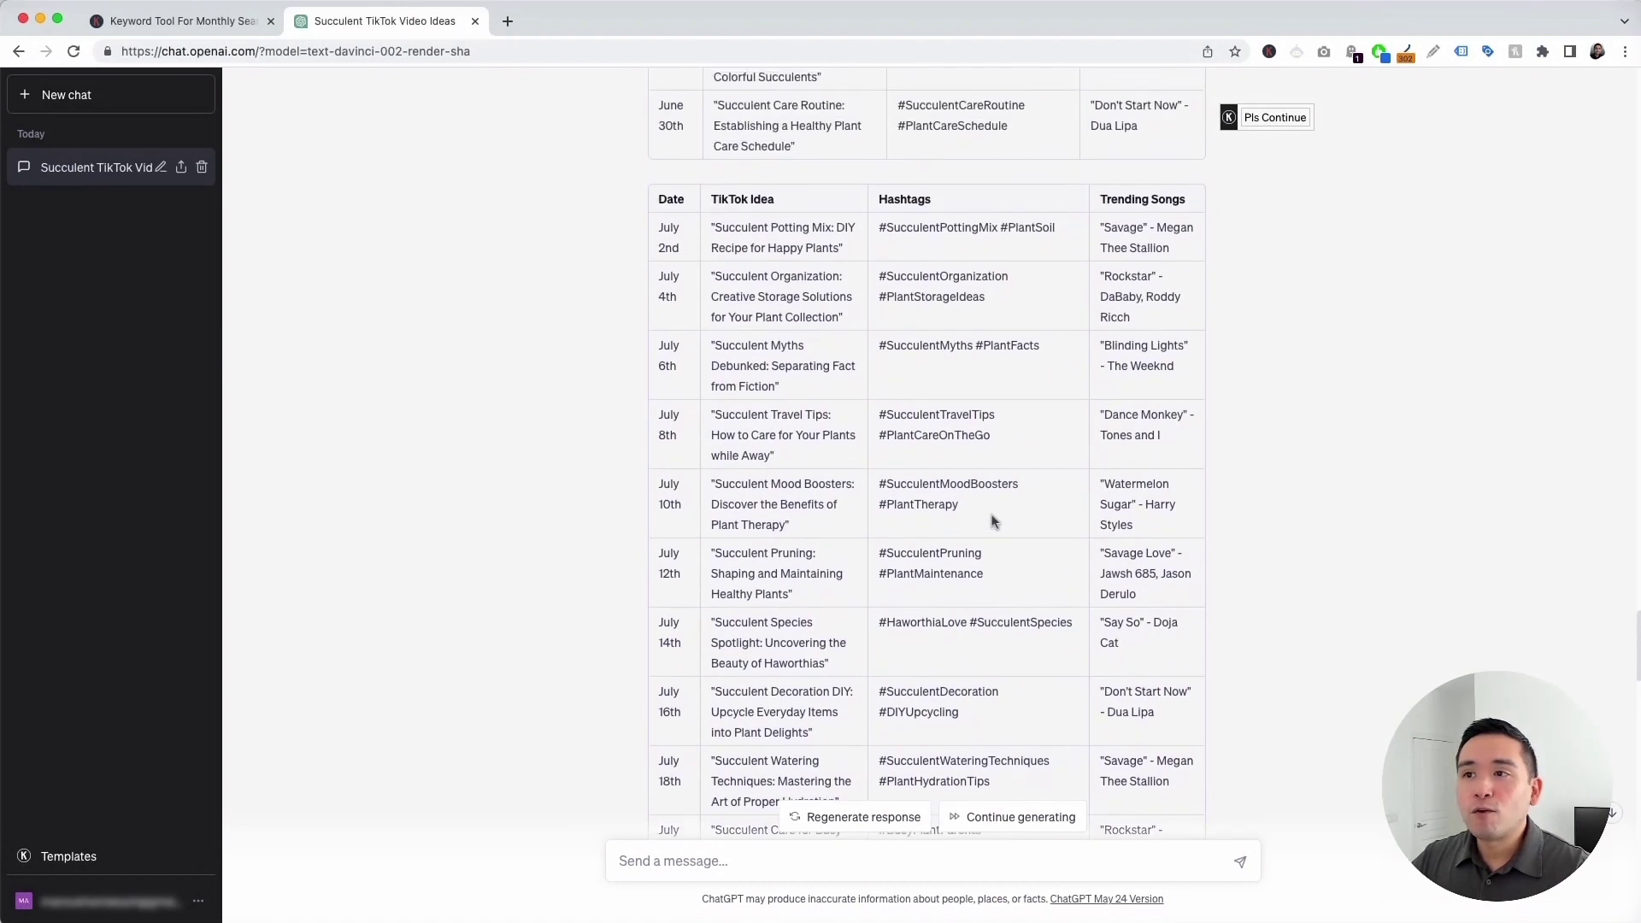
{"action": "scroll", "coordinate": [991, 520], "scroll_direction": "up", "scroll_amount": 10}
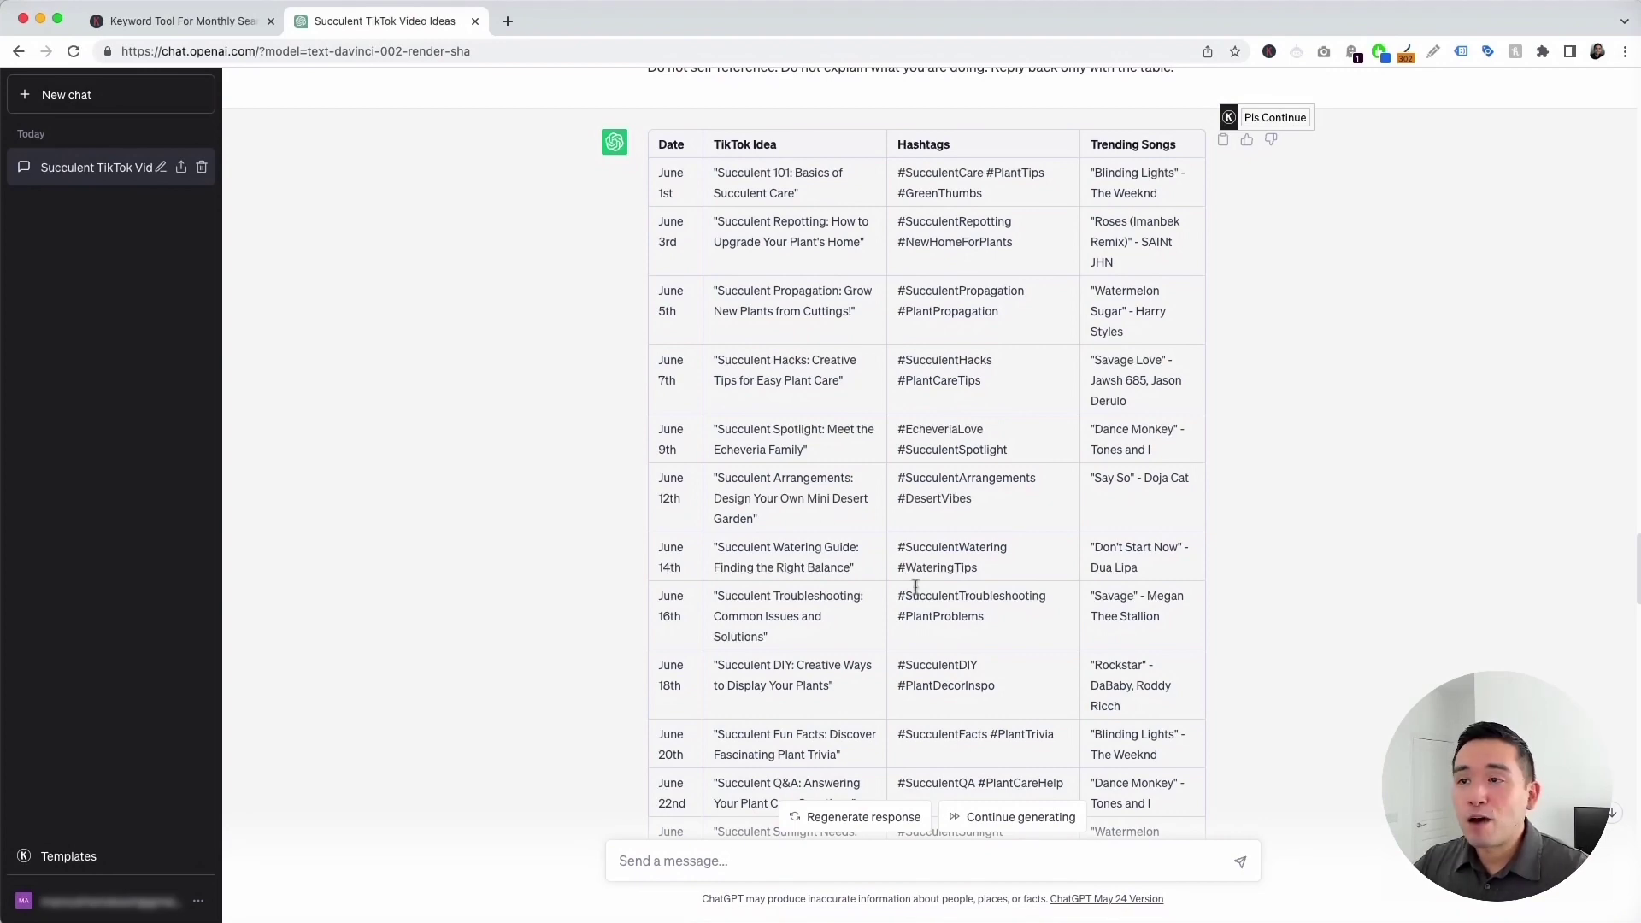
{"action": "scroll", "coordinate": [943, 231], "scroll_direction": "down", "scroll_amount": 10}
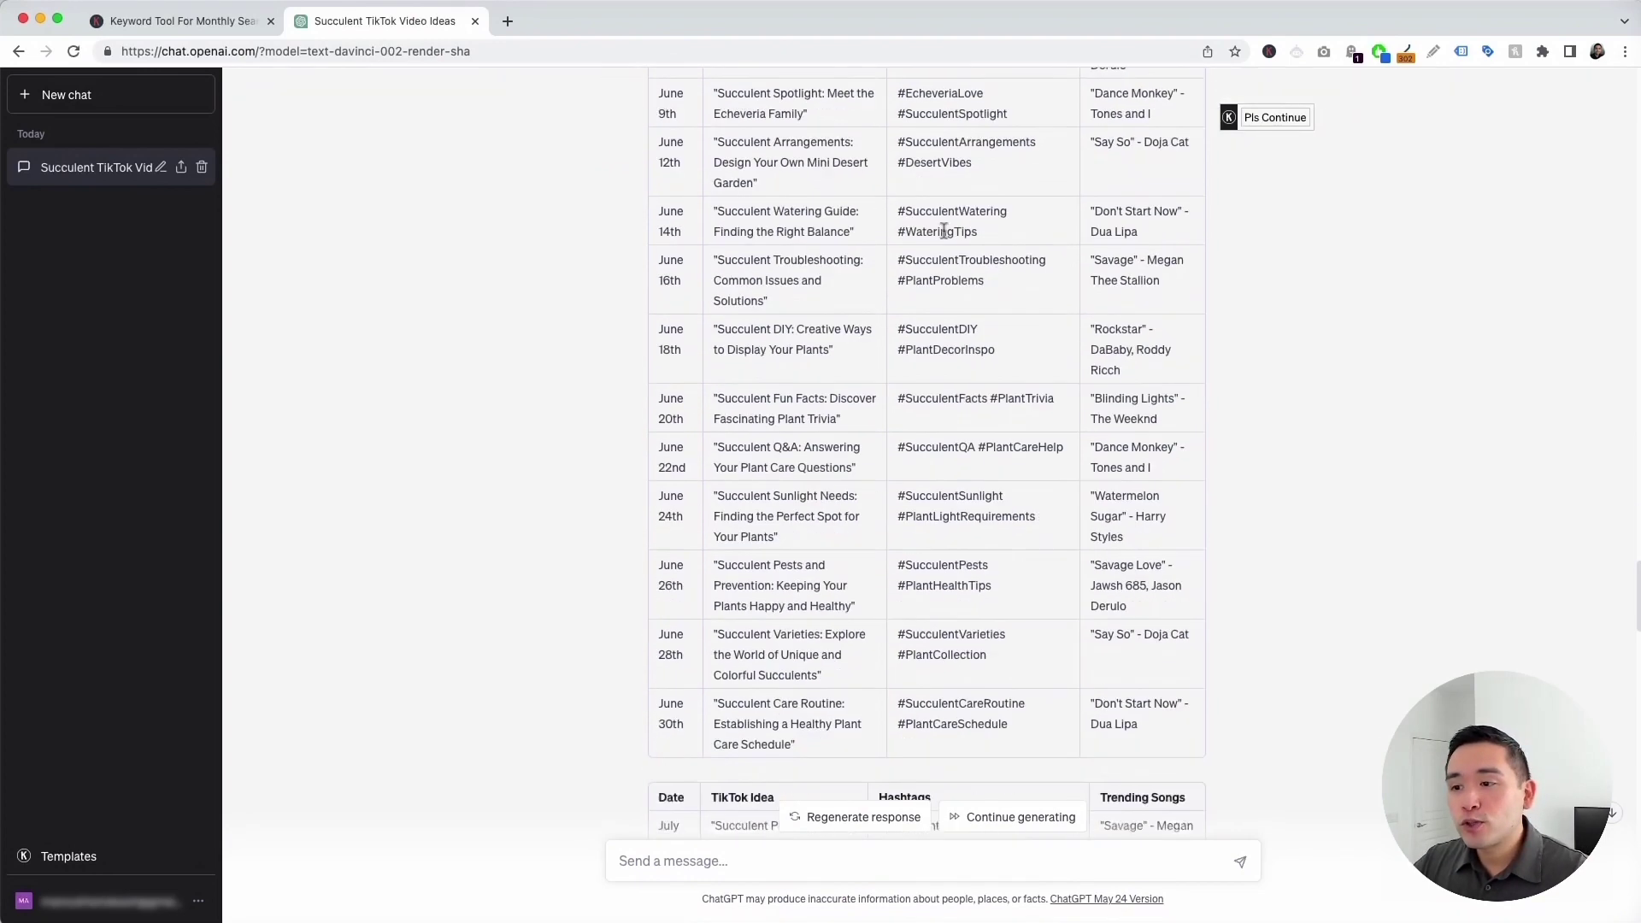
{"action": "scroll", "coordinate": [943, 231], "scroll_direction": "up", "scroll_amount": 8}
{"action": "scroll", "coordinate": [942, 230], "scroll_direction": "up", "scroll_amount": 2}
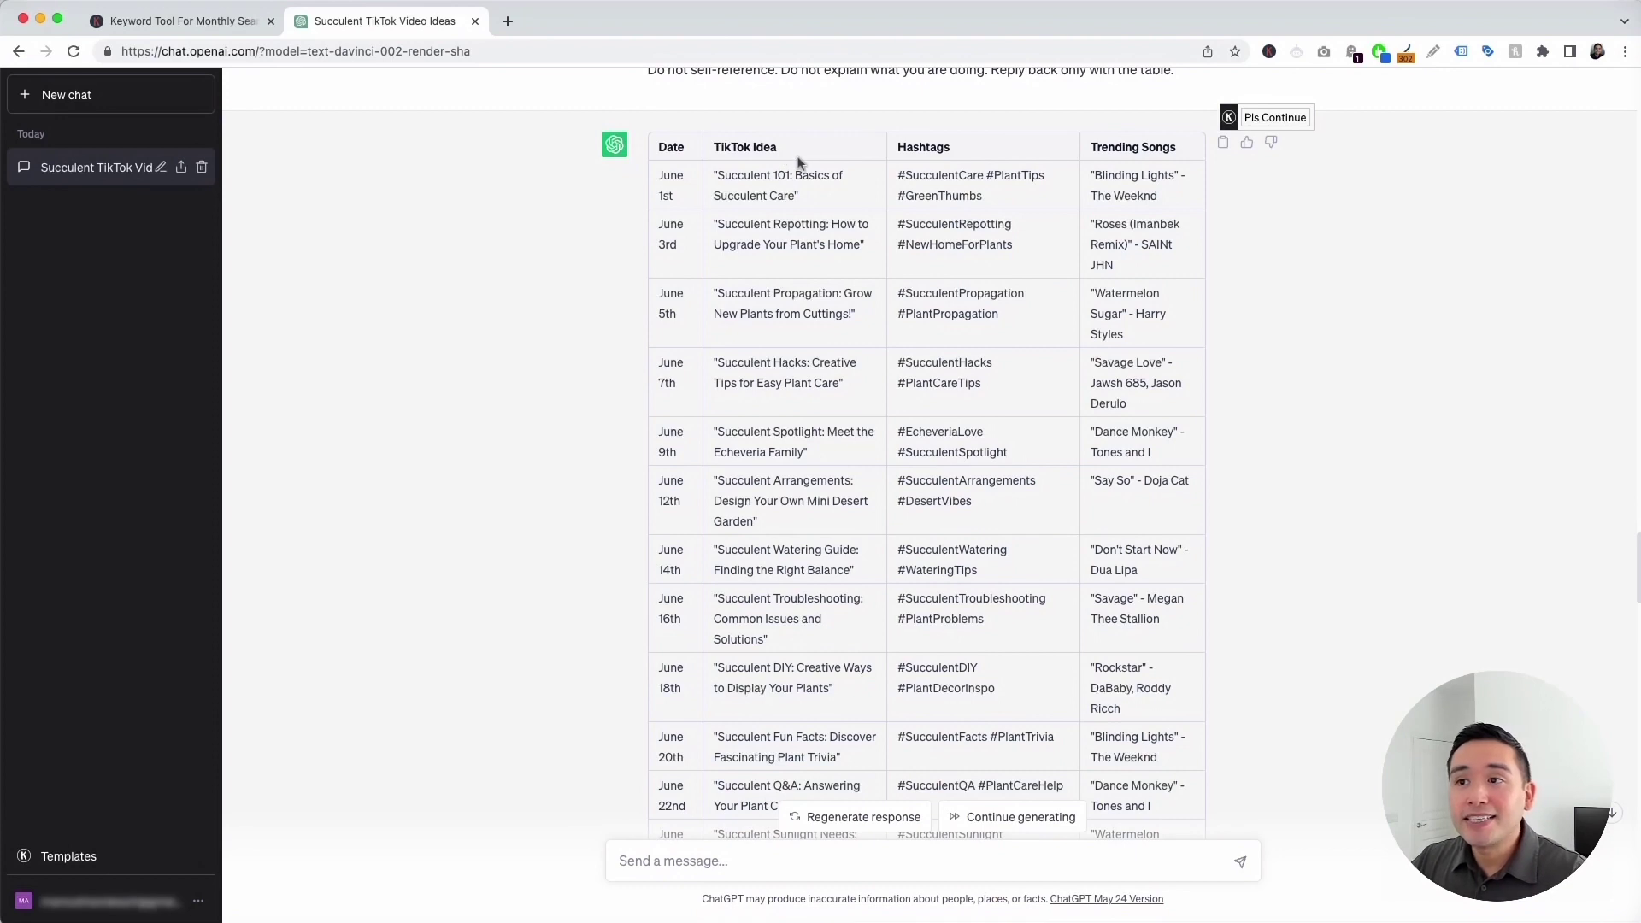
Step: Examine the TikTok ideas, hashtags and trending songs suggested for the first June dates of the calendar
{"action": "left_click_drag", "start_coordinate": [716, 175], "coordinate": [819, 196]}
{"action": "left_click", "coordinate": [818, 197]}
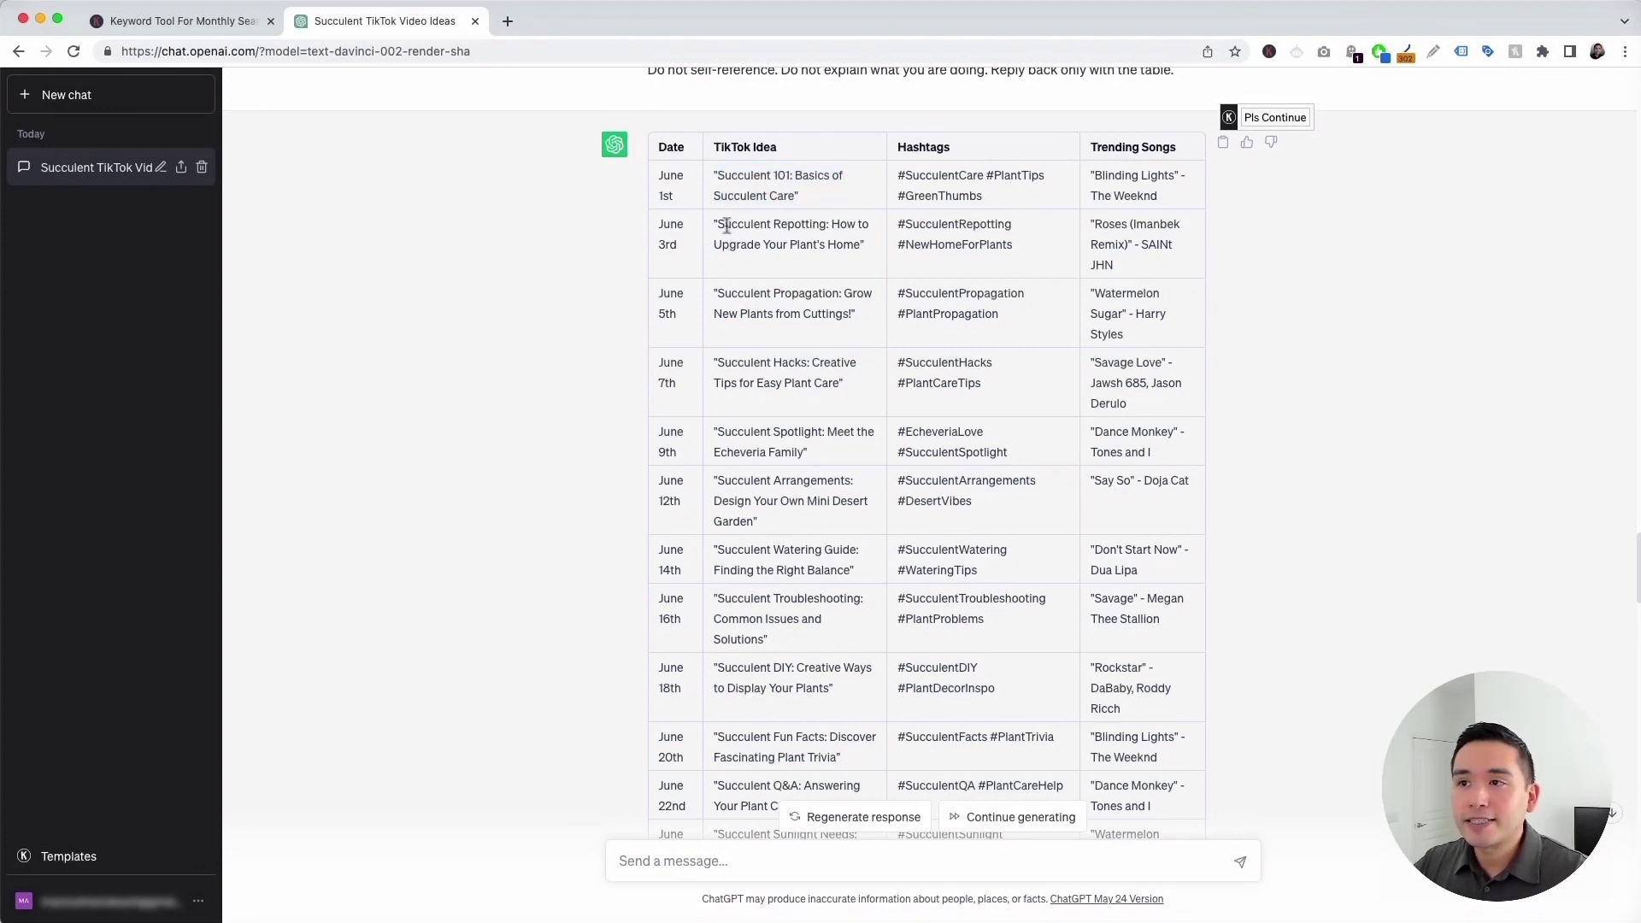
{"action": "left_click_drag", "start_coordinate": [717, 226], "coordinate": [871, 247]}
{"action": "left_click", "coordinate": [793, 291]}
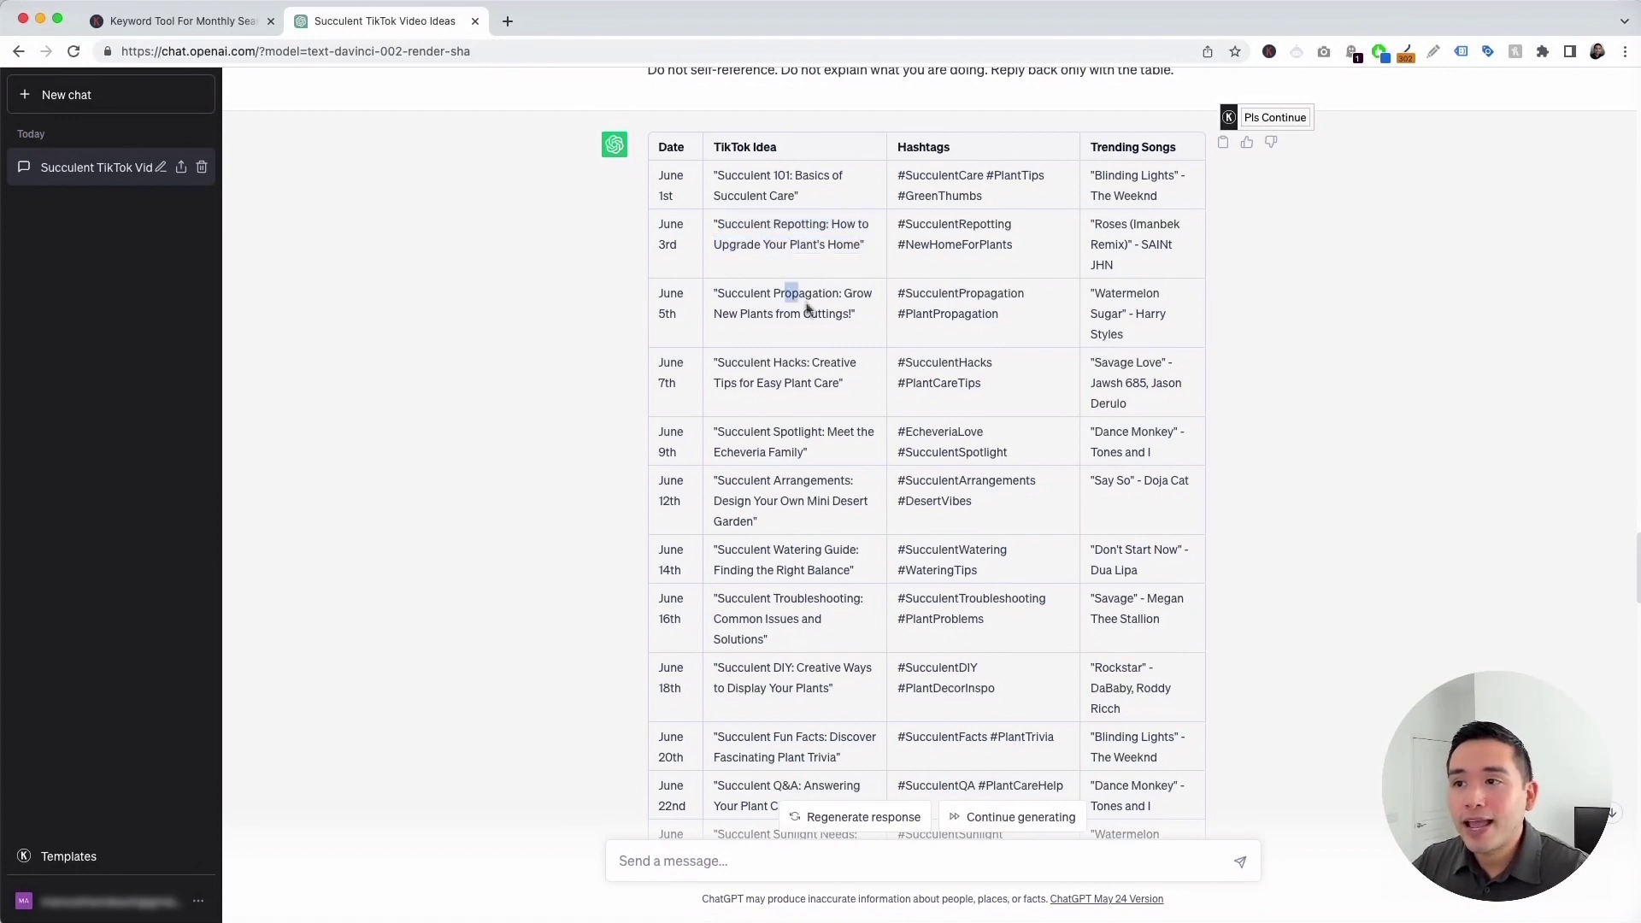
{"action": "left_click_drag", "start_coordinate": [907, 172], "coordinate": [995, 197]}
{"action": "triple_click", "coordinate": [927, 237]}
{"action": "left_click_drag", "start_coordinate": [947, 293], "coordinate": [973, 314]}
{"action": "scroll", "coordinate": [944, 175], "scroll_direction": "up", "scroll_amount": 1}
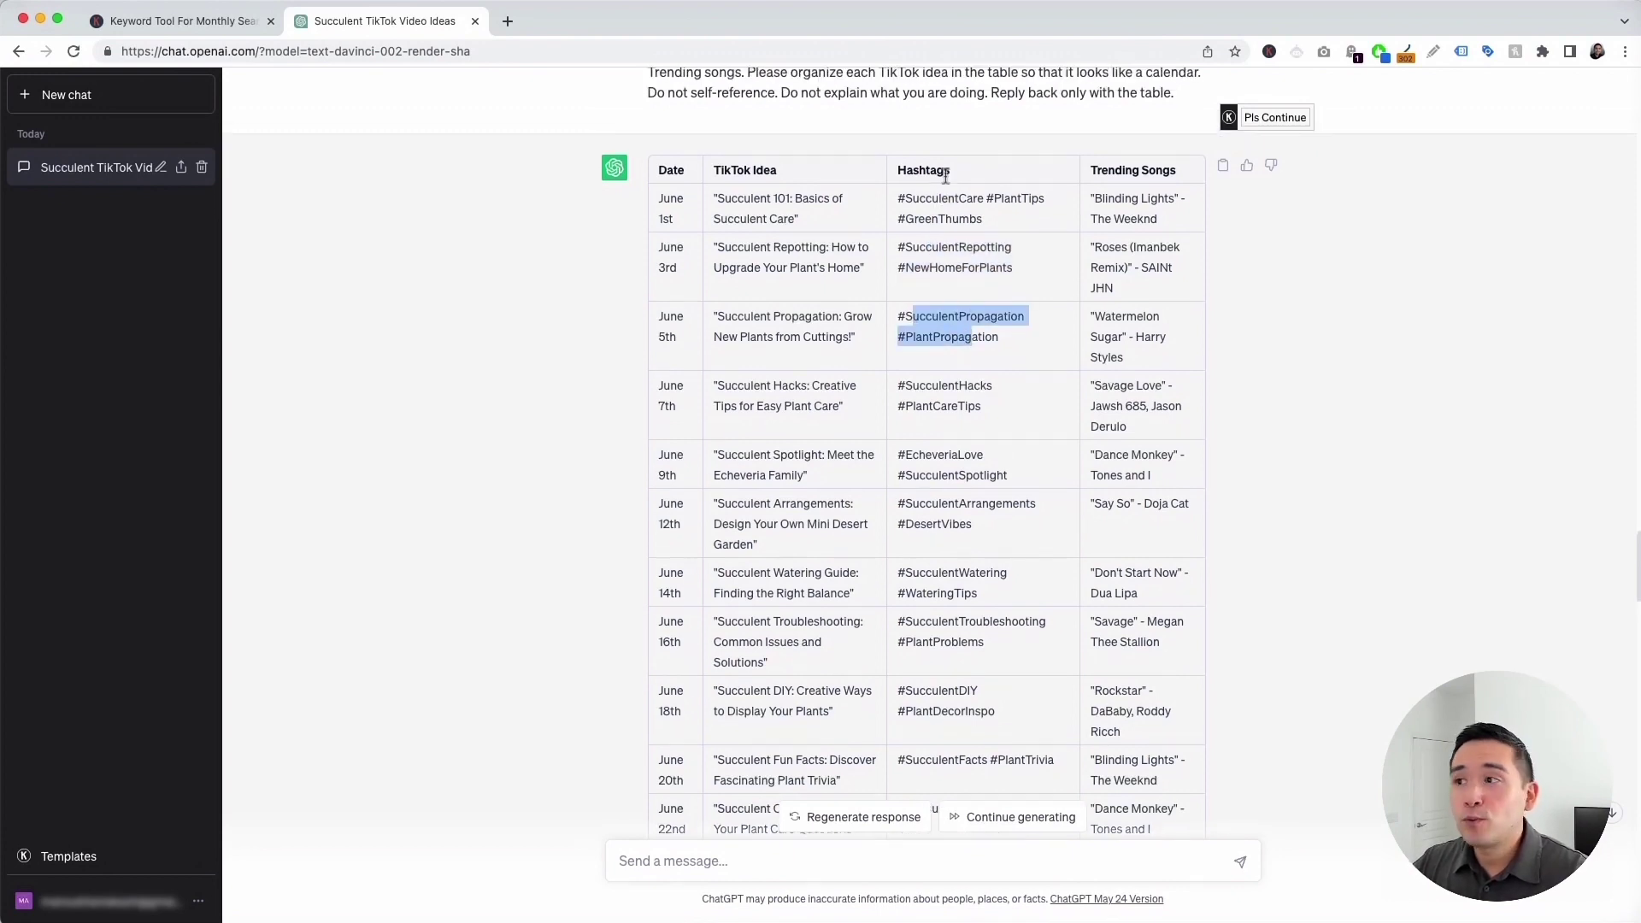
{"action": "left_click", "coordinate": [1107, 209]}
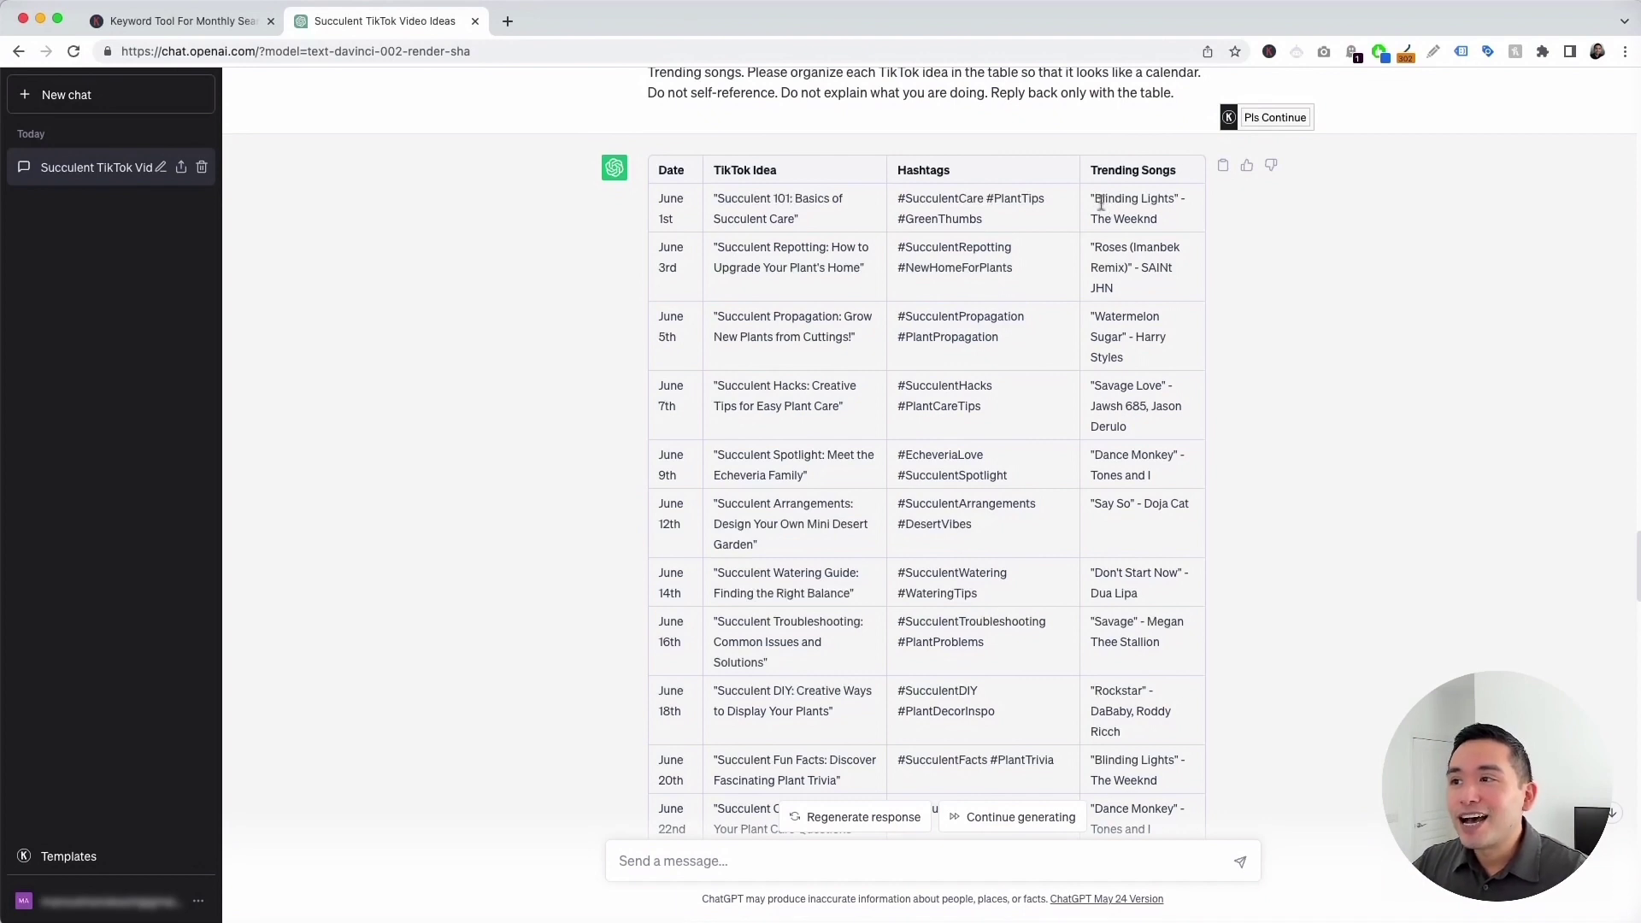
{"action": "left_click_drag", "start_coordinate": [1101, 203], "coordinate": [1158, 214]}
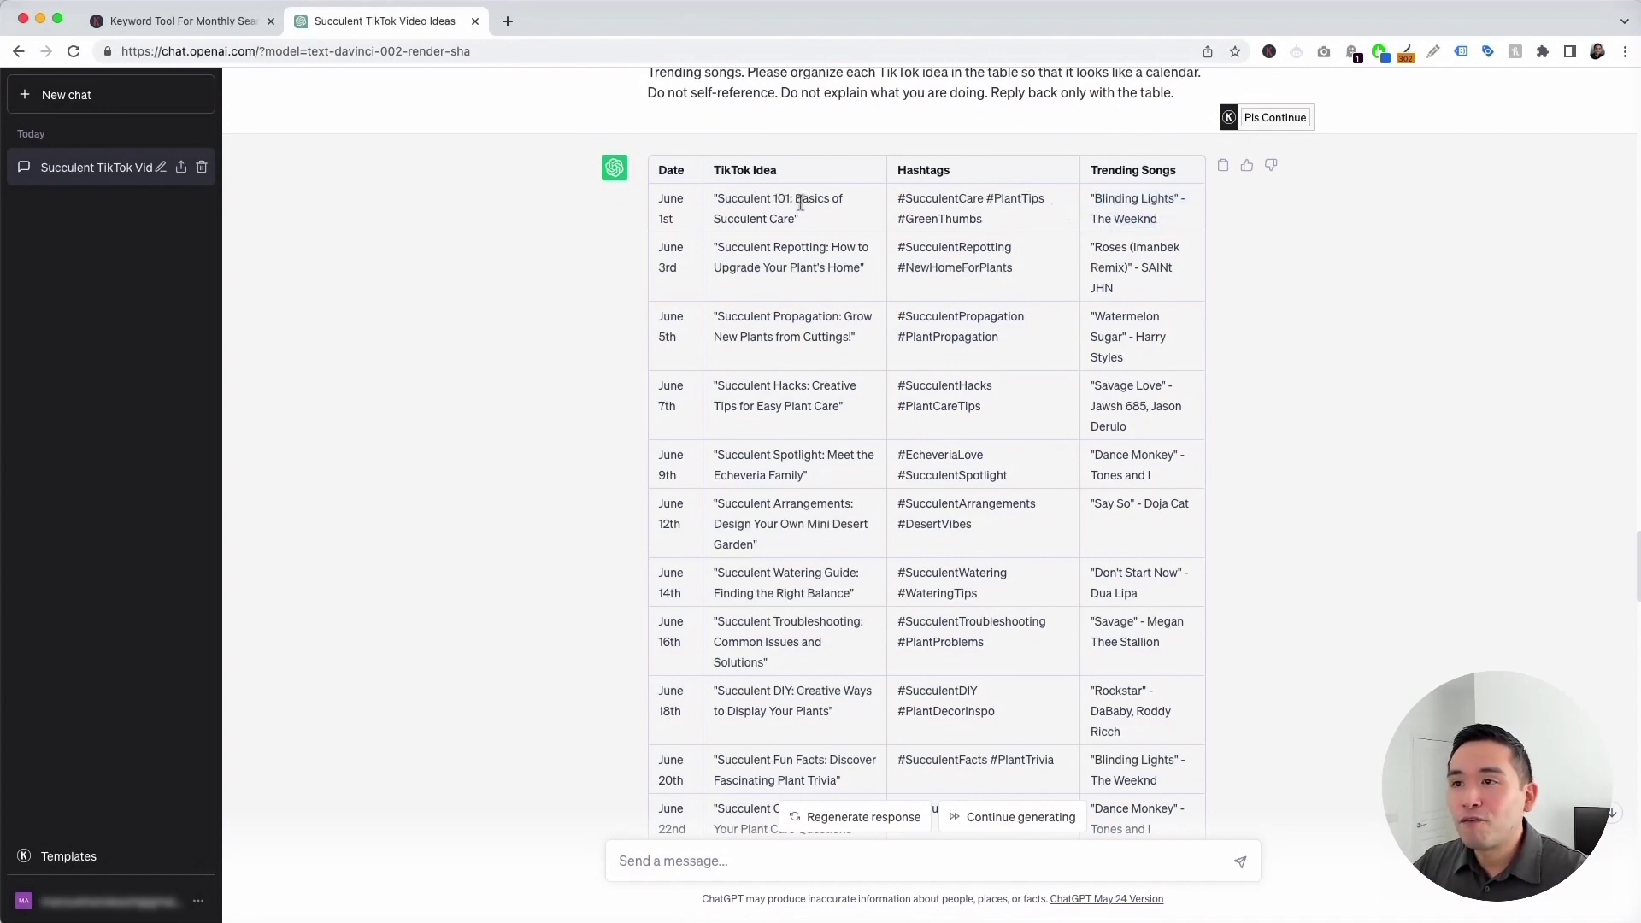
Step: Review the June, July and August tables and have ChatGPT continue generating the unfinished calendar
{"action": "scroll", "coordinate": [1163, 210], "scroll_direction": "down", "scroll_amount": 1}
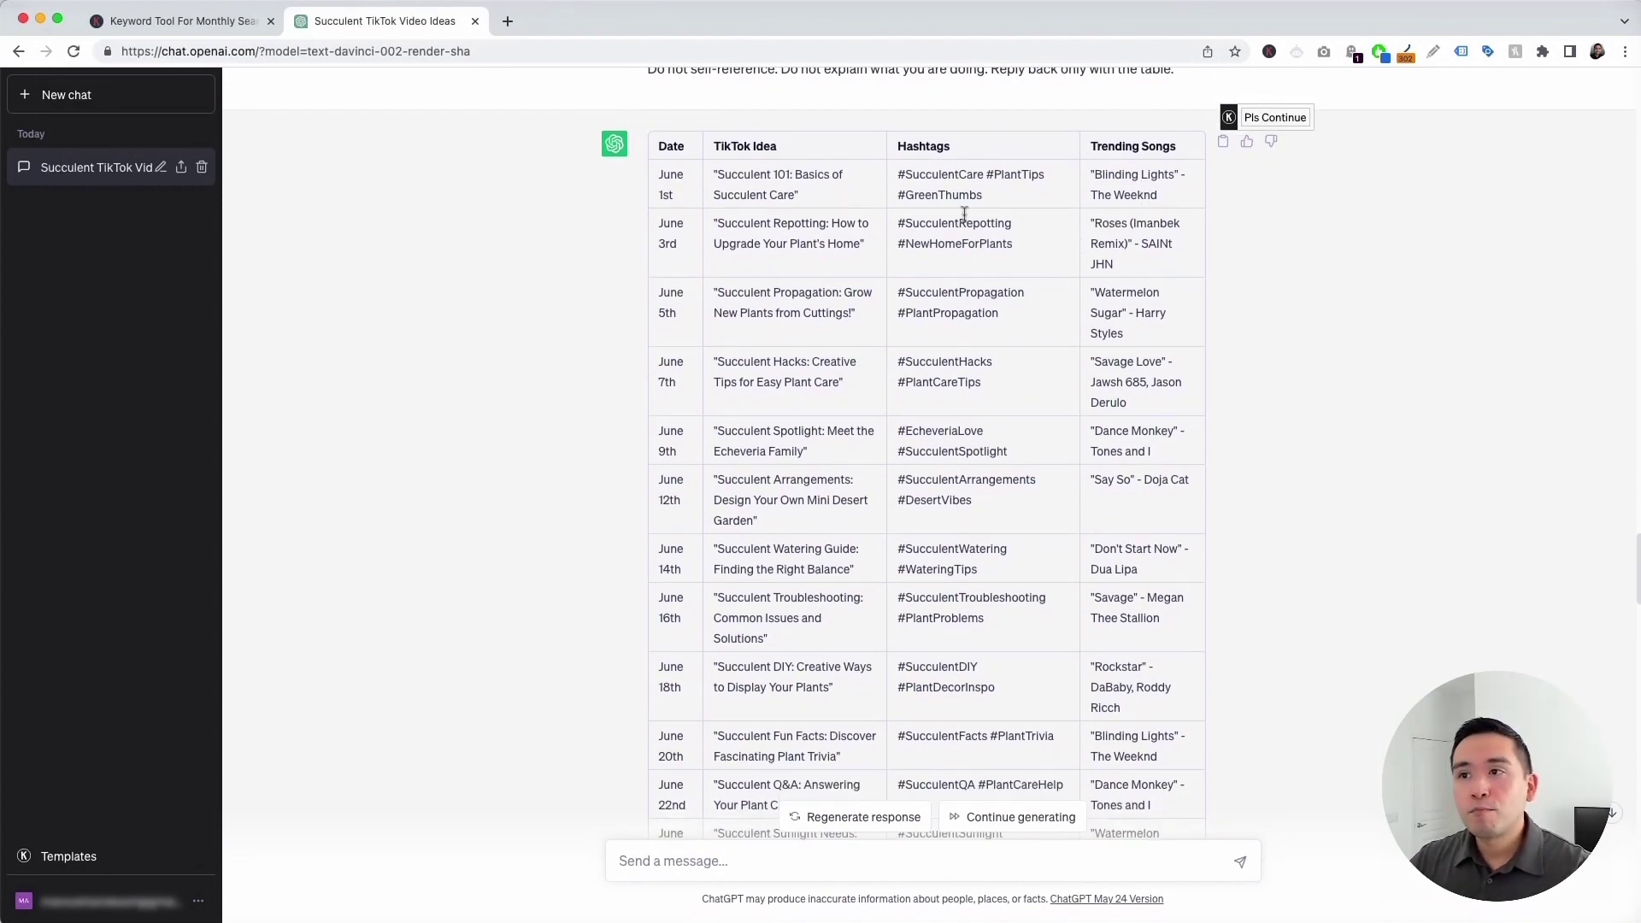
{"action": "scroll", "coordinate": [829, 256], "scroll_direction": "down", "scroll_amount": 4}
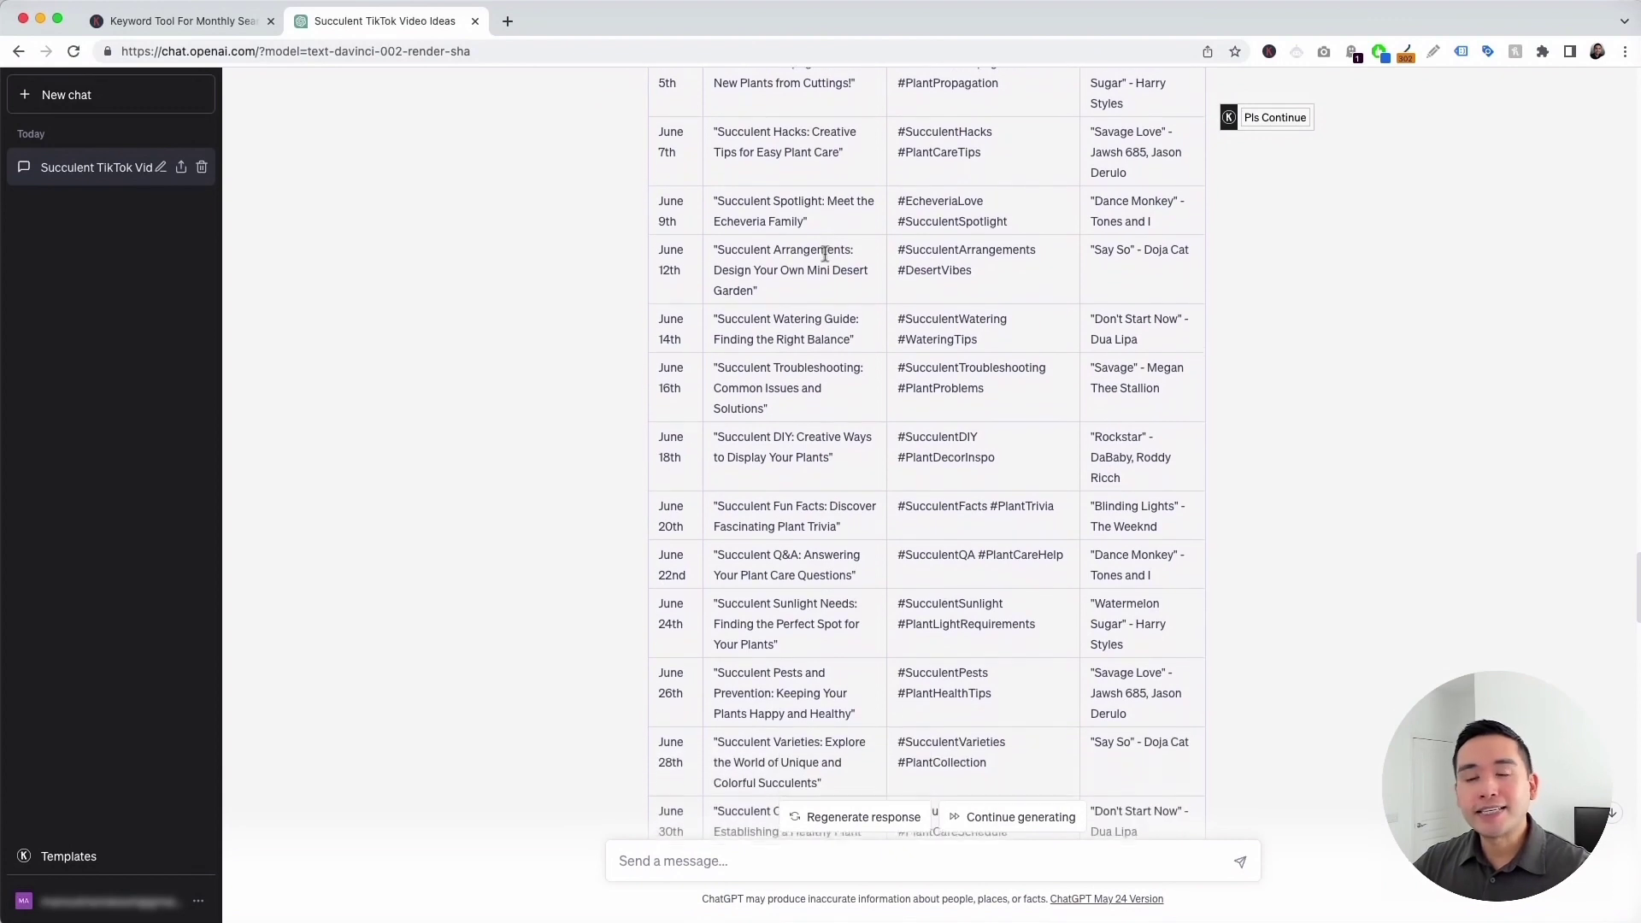
{"action": "scroll", "coordinate": [829, 257], "scroll_direction": "up", "scroll_amount": 1}
{"action": "scroll", "coordinate": [831, 258], "scroll_direction": "down", "scroll_amount": 15}
{"action": "scroll", "coordinate": [831, 258], "scroll_direction": "down", "scroll_amount": 3}
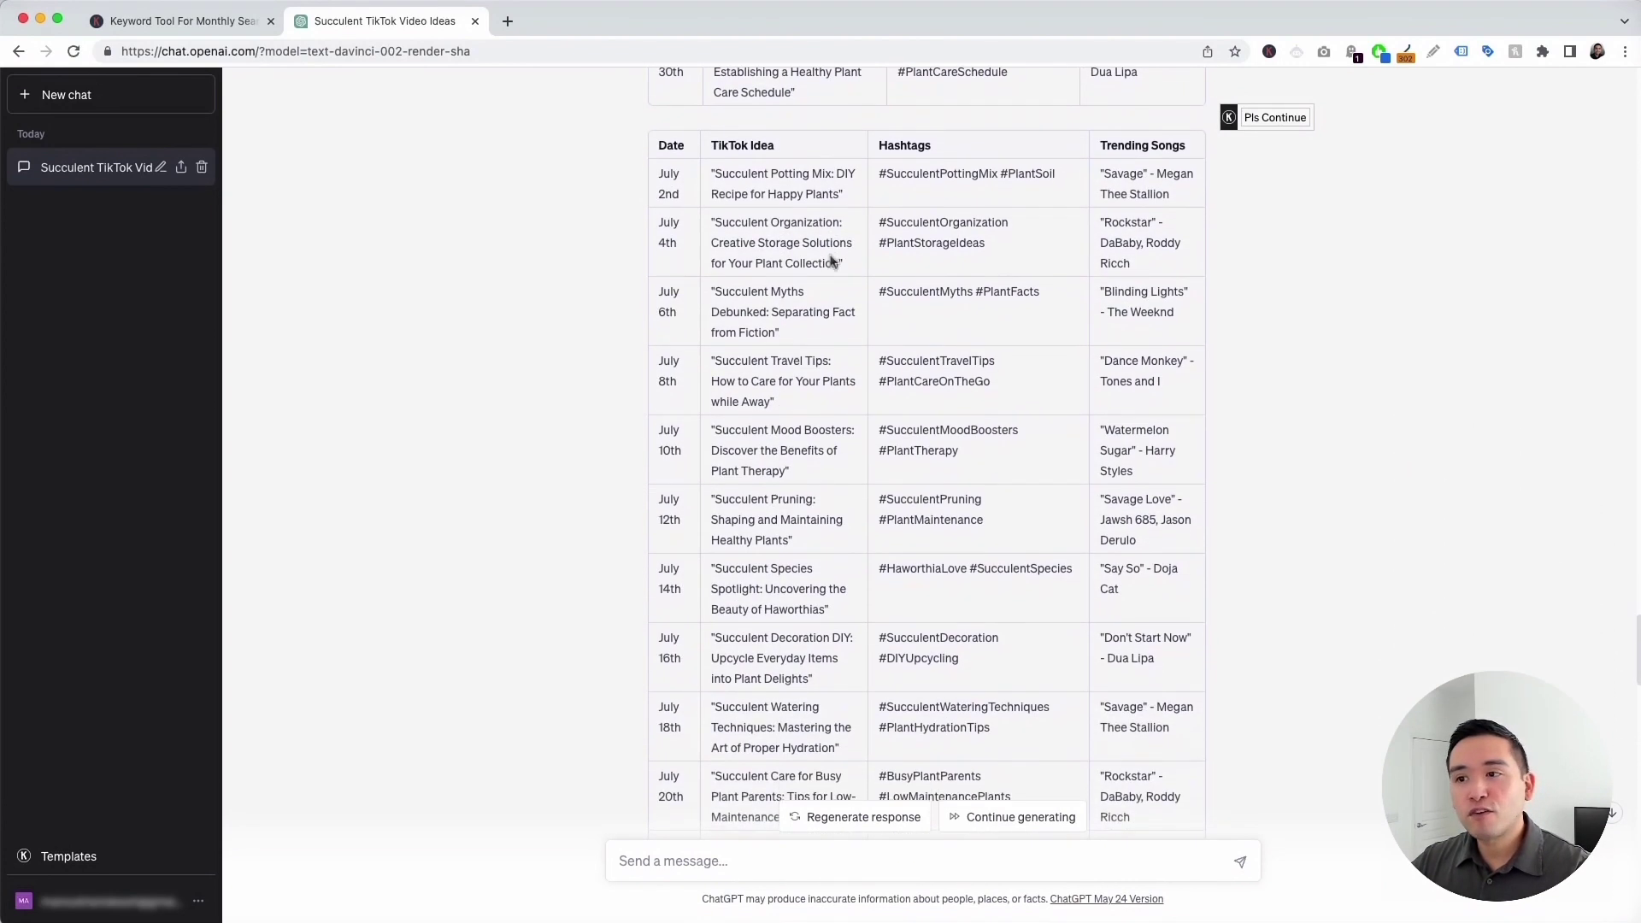
{"action": "scroll", "coordinate": [831, 259], "scroll_direction": "down", "scroll_amount": 5}
{"action": "scroll", "coordinate": [833, 261], "scroll_direction": "down", "scroll_amount": 20}
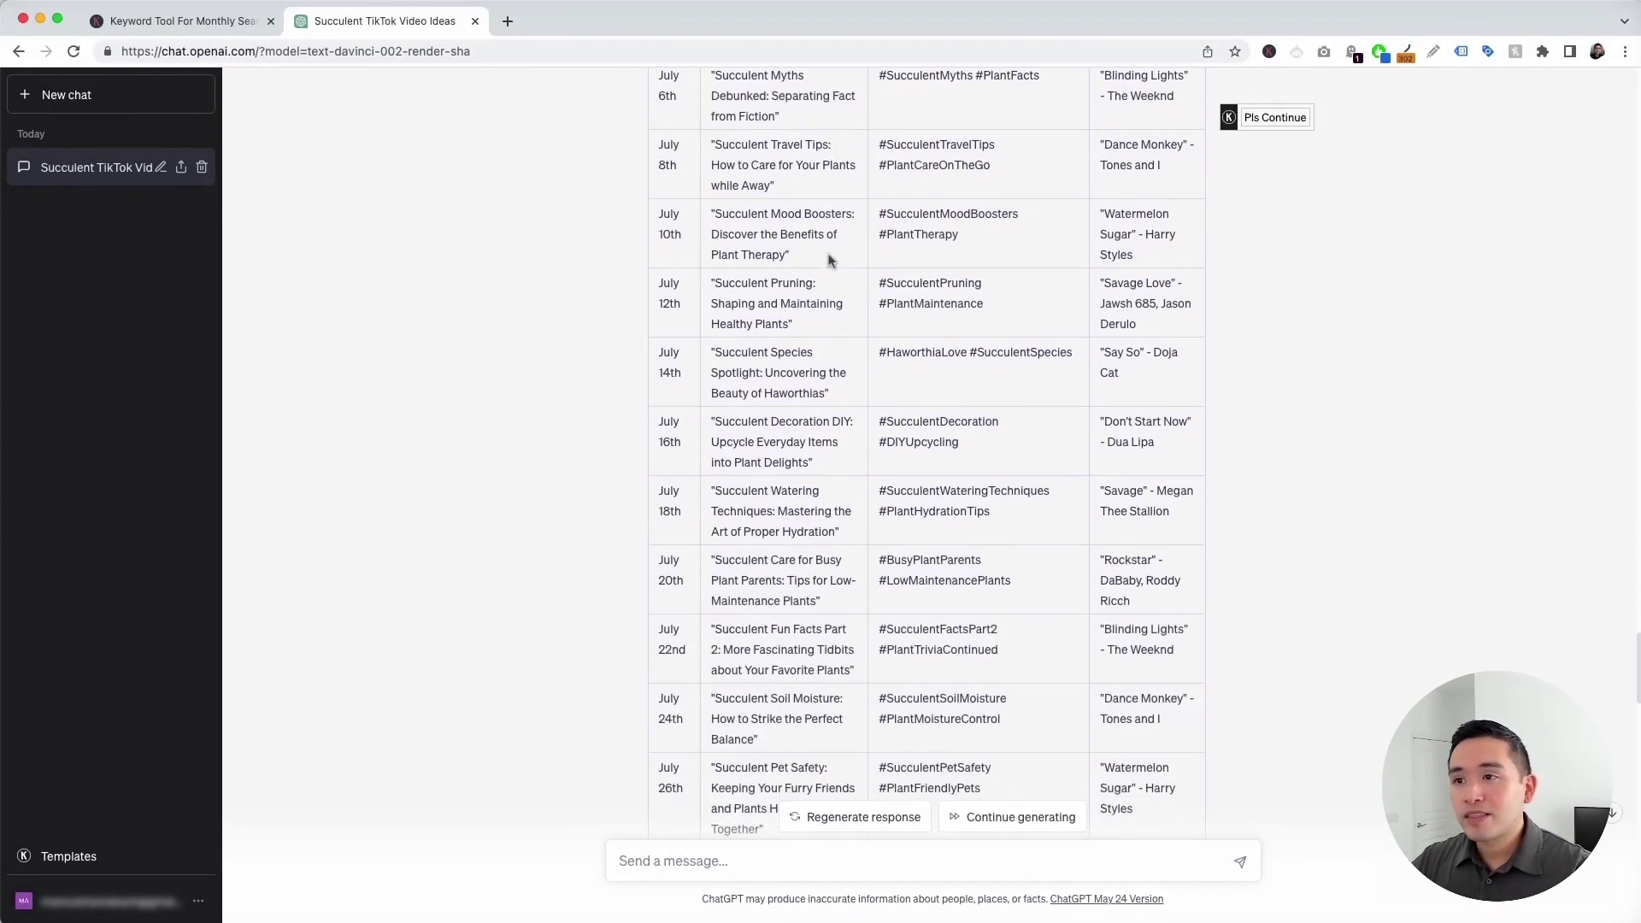
{"action": "scroll", "coordinate": [836, 261], "scroll_direction": "down", "scroll_amount": 13}
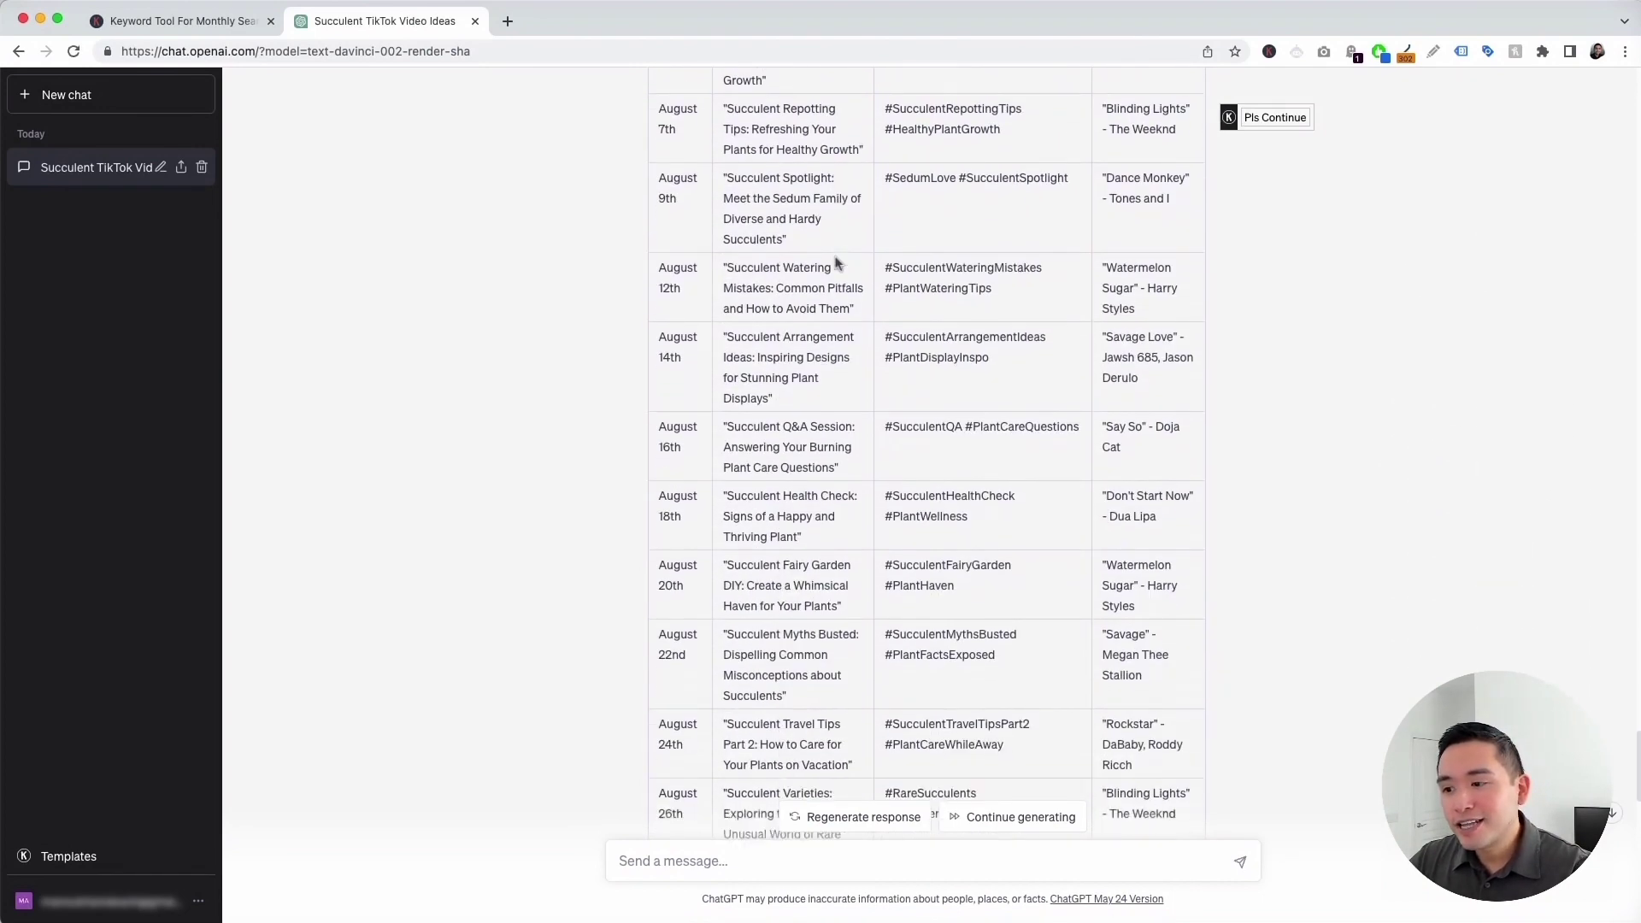
{"action": "left_click", "coordinate": [1028, 817]}
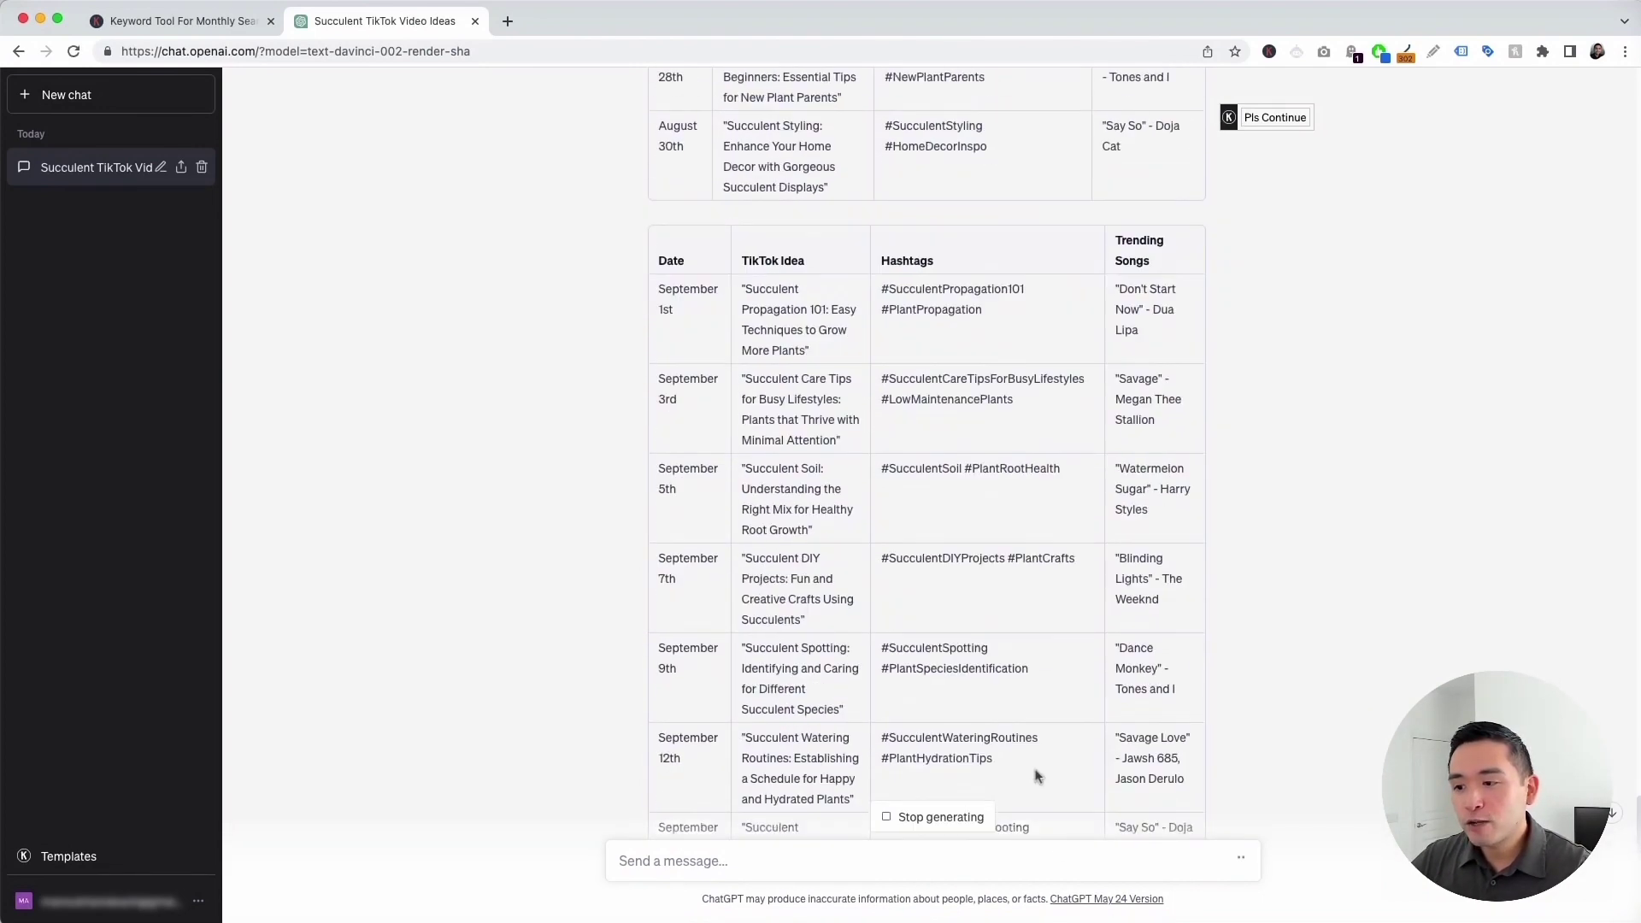